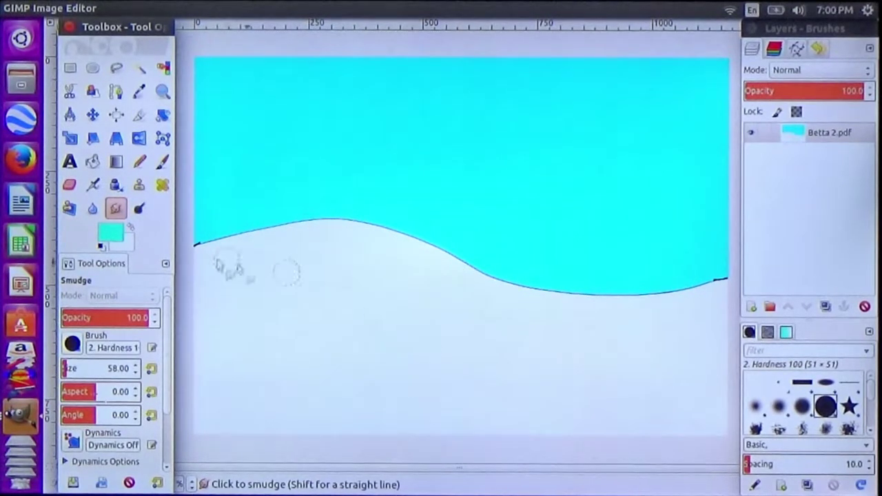
Set the foreground colour to olive green 8f9928 and bucket-fill the white ground below the hill
click(111, 235)
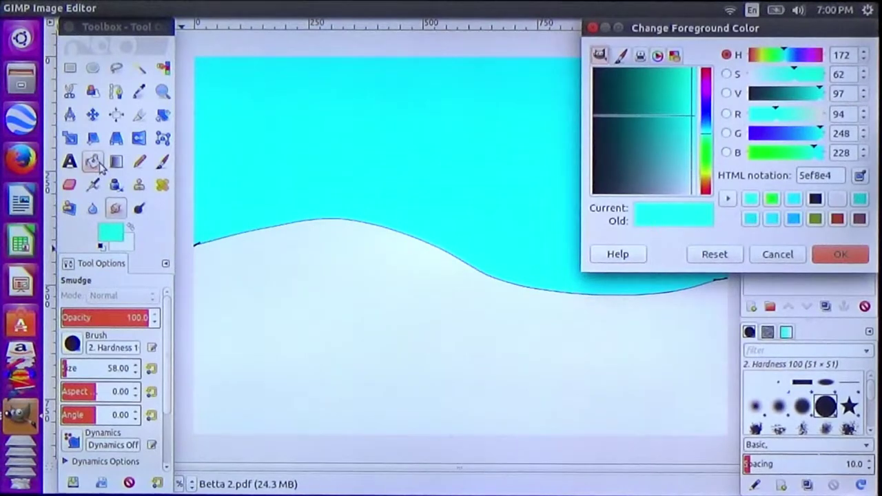
click(708, 143)
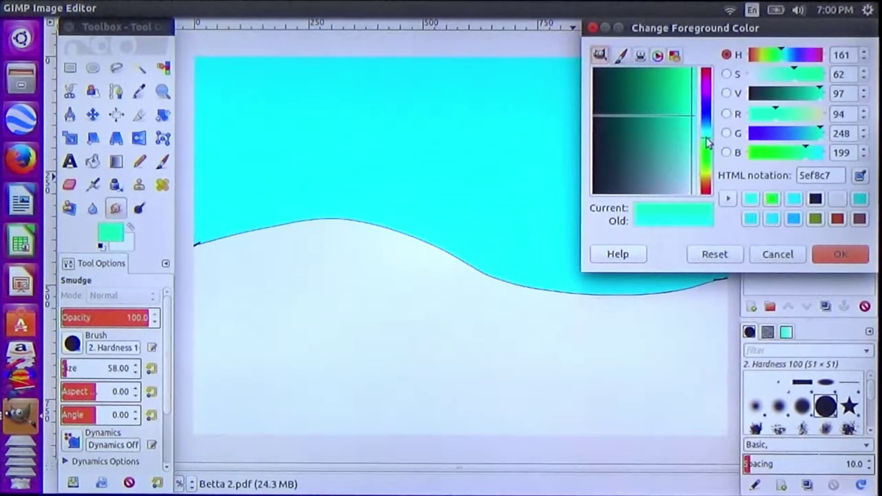
click(658, 56)
drag(602, 117, 652, 80)
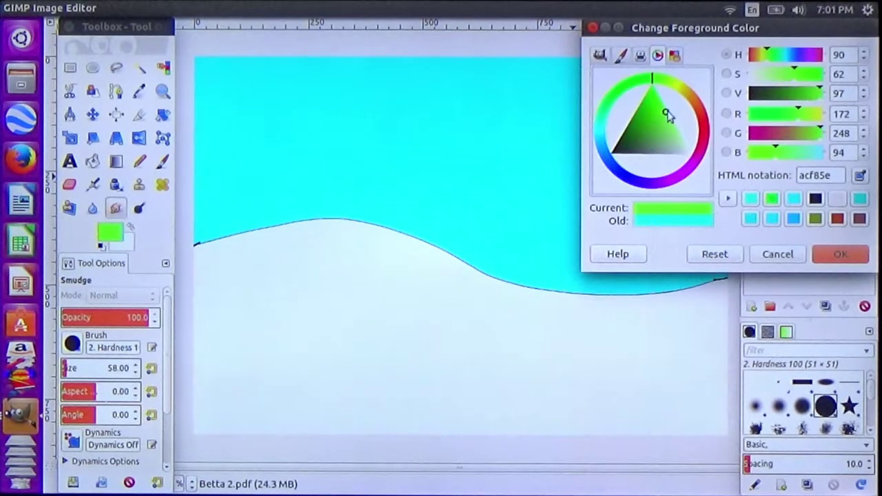
drag(666, 115, 654, 98)
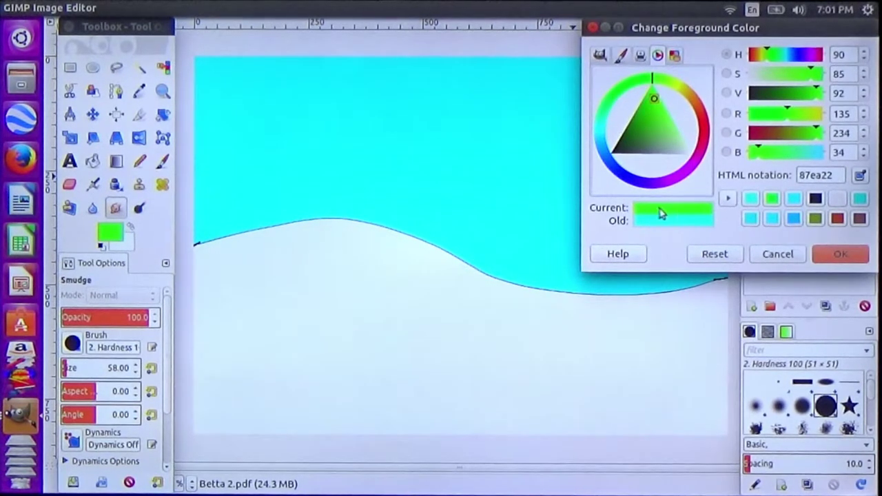
click(816, 219)
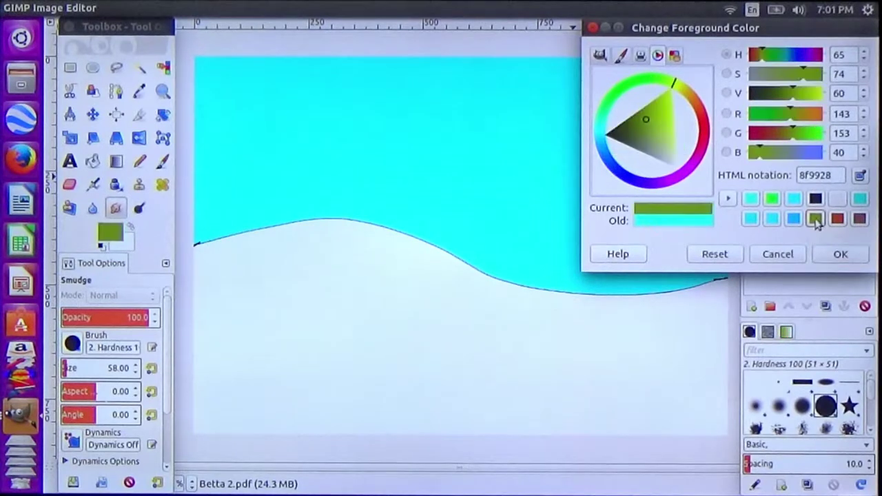
click(830, 255)
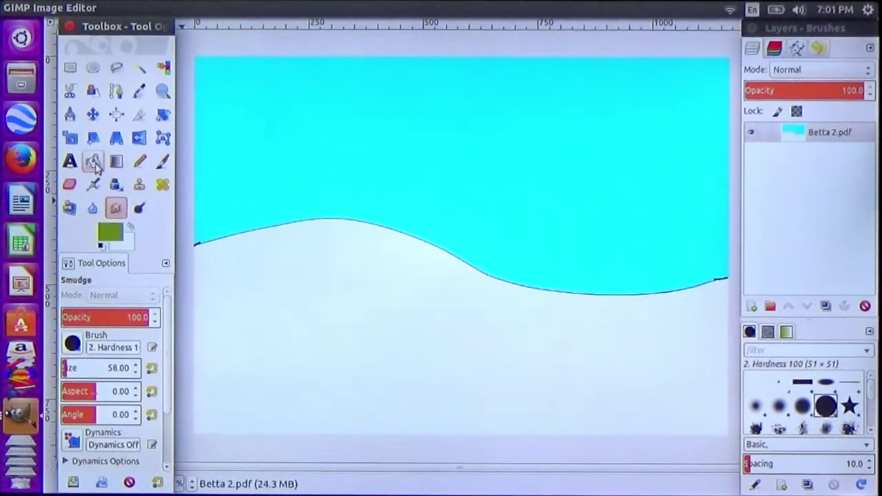
click(94, 161)
click(353, 328)
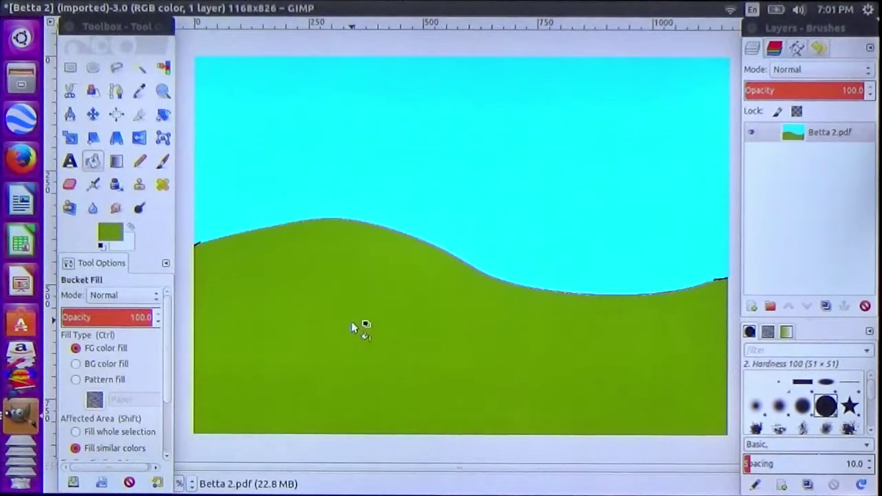
Pick a brighter, lighter green and bucket-fill the olive hill with it
click(111, 232)
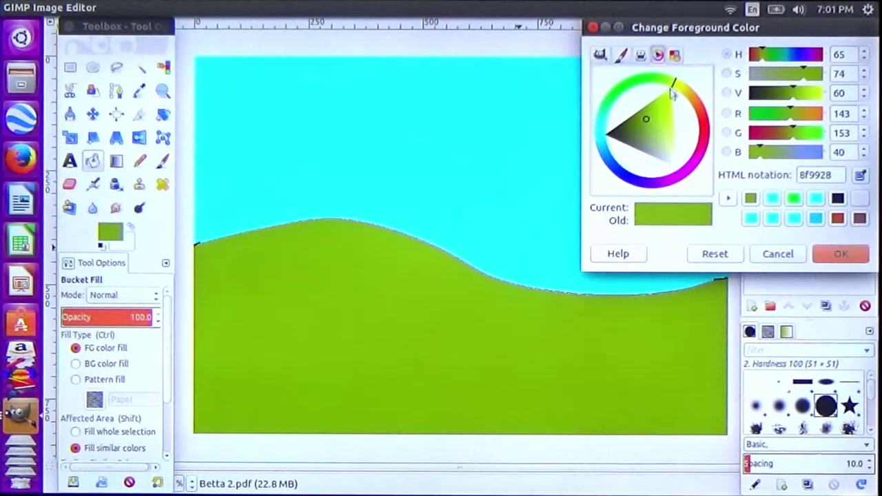
drag(673, 95, 657, 84)
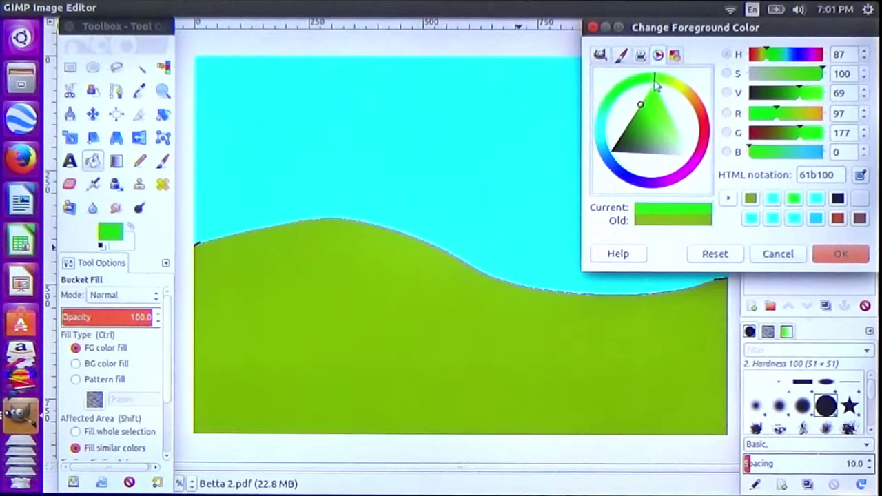
drag(638, 106, 654, 102)
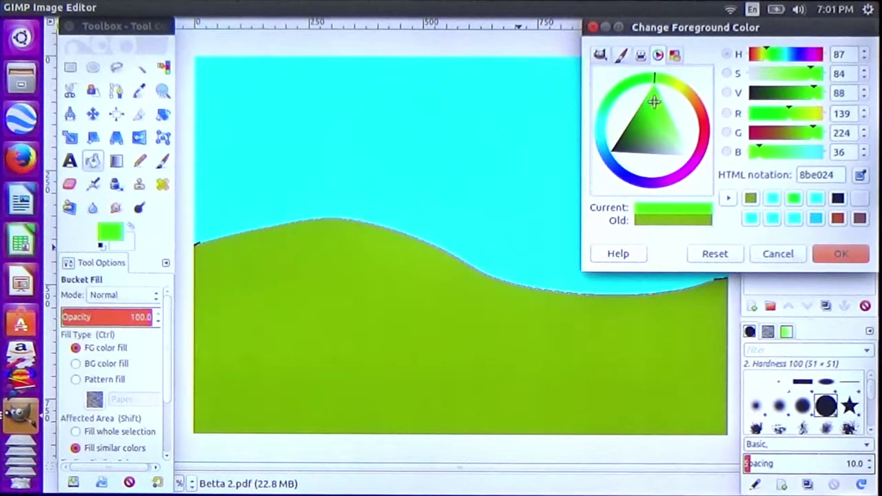
click(830, 254)
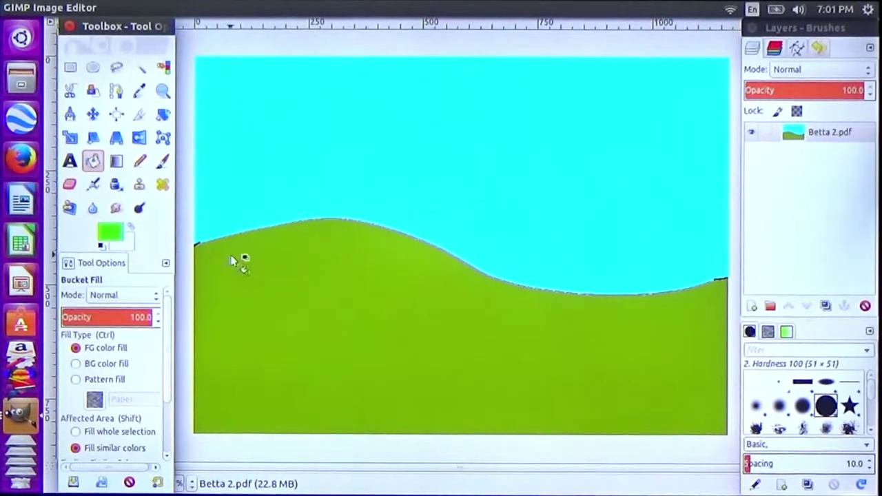
click(237, 264)
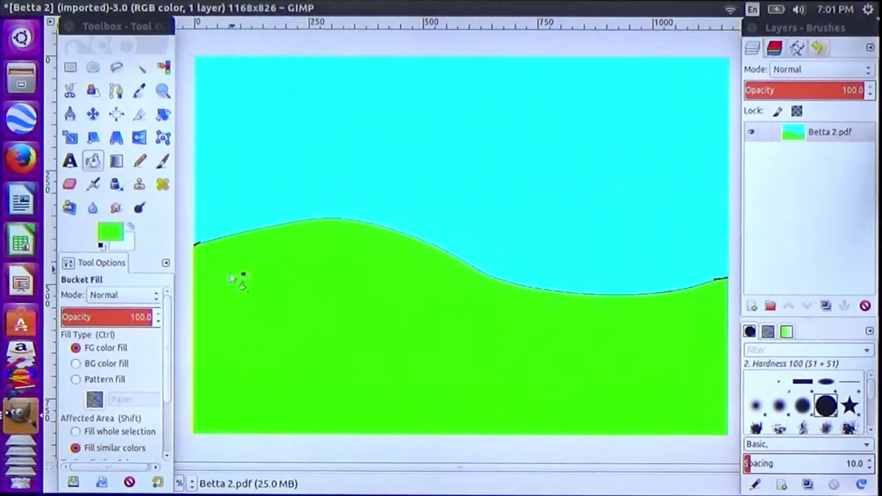
Darken the green slightly to 75c516 and refill the hill with it
click(117, 235)
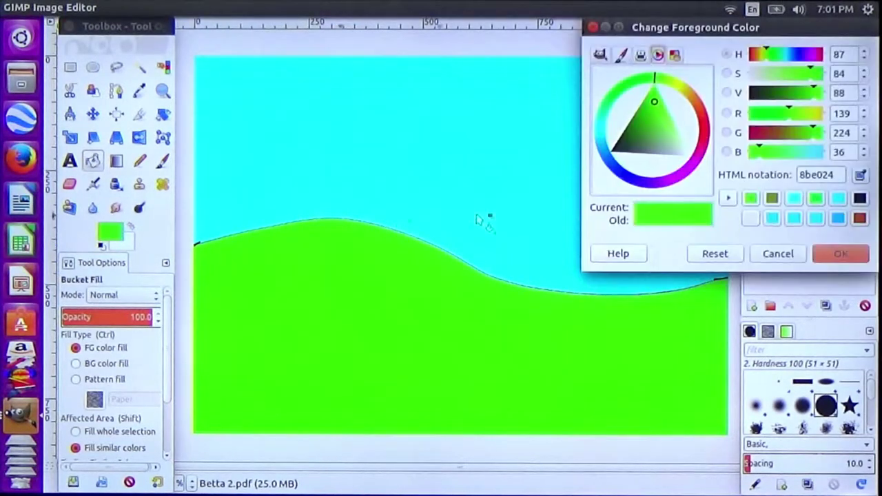
drag(650, 117, 647, 104)
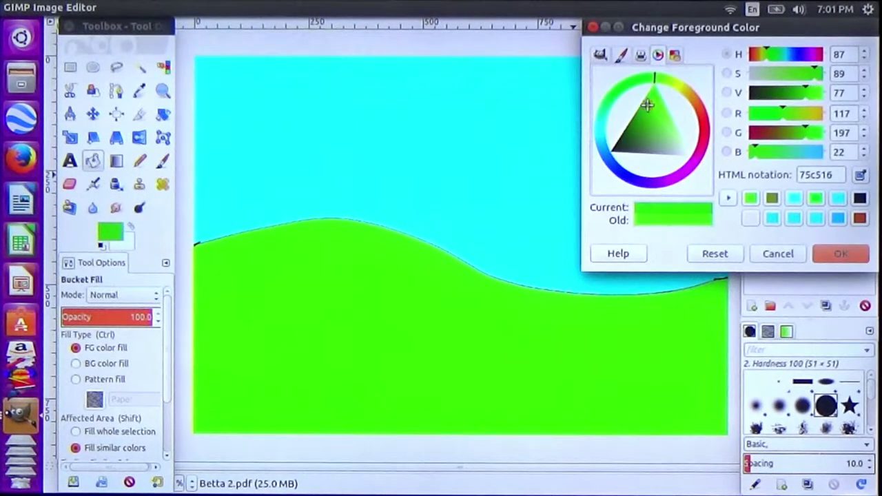
click(841, 255)
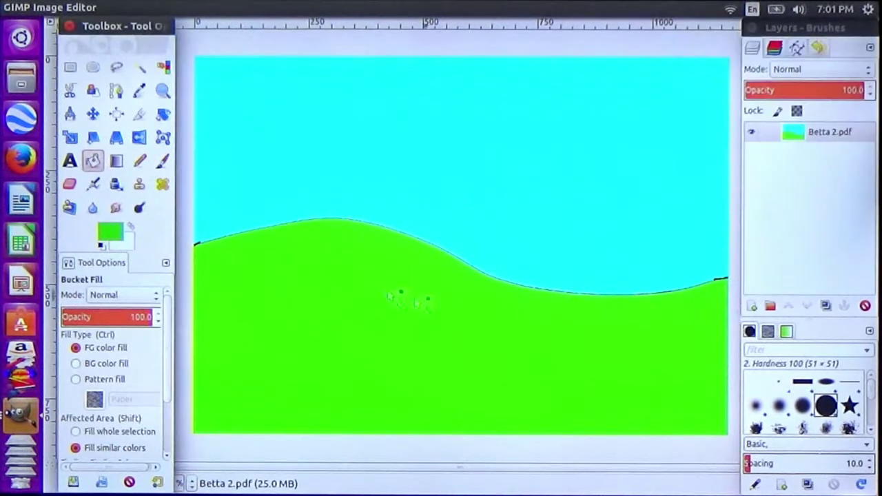
click(357, 285)
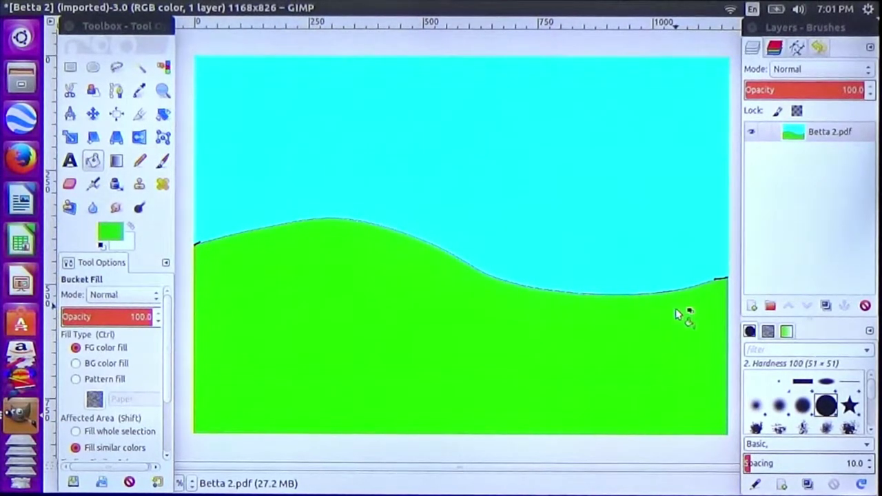
Zoom in on the hill edge and try a Smudge stroke, then undo it
key(ctrl)
scroll(606, 309, up, 1)
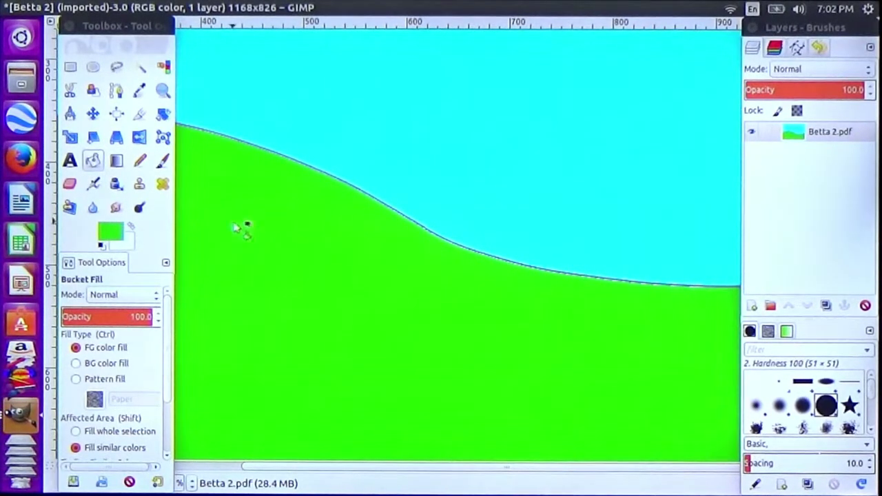
click(116, 209)
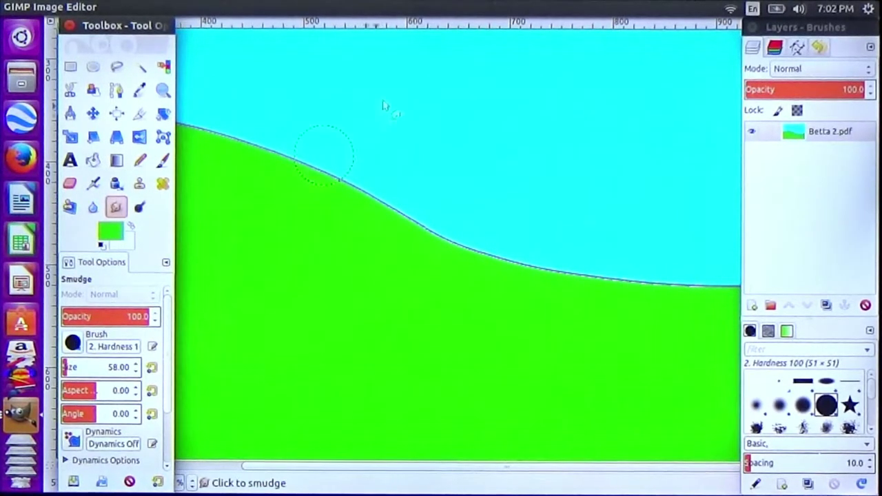
mouse_move(354, 160)
mouse_down()
mouse_move(335, 190)
mouse_move(345, 177)
mouse_move(361, 182)
mouse_up()
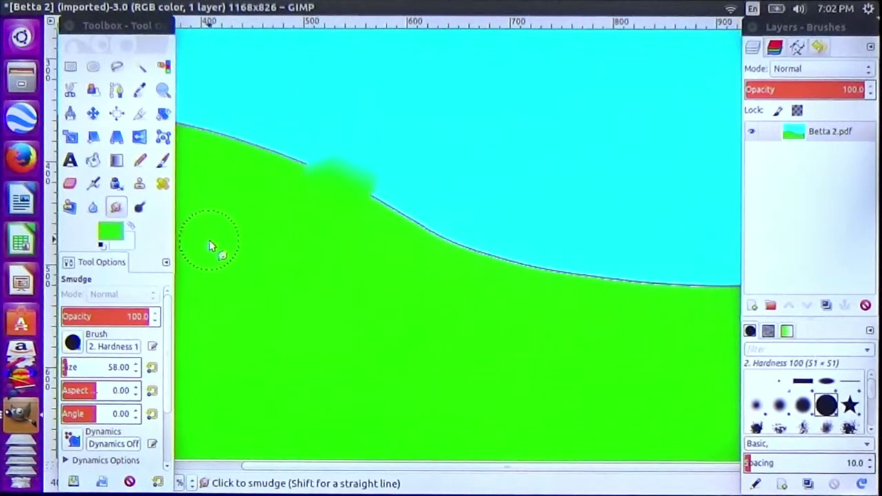
key(ctrl+z)
key(ctrl+z)
key(ctrl+z)
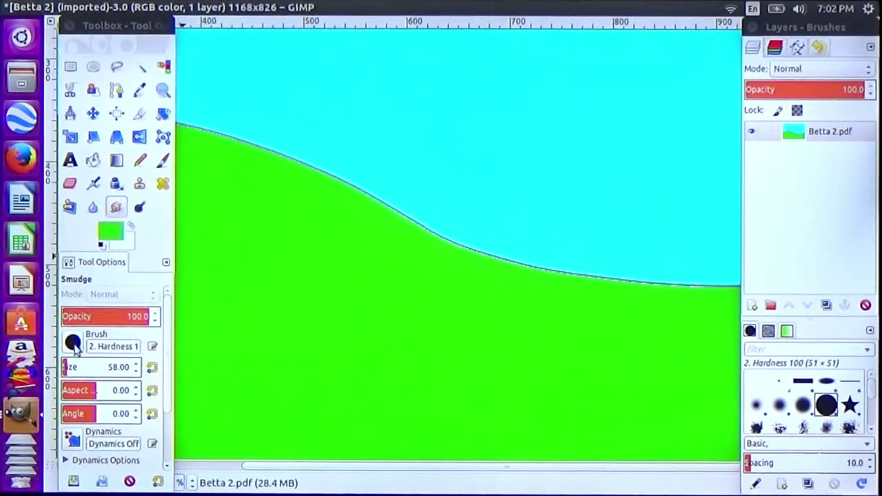
Use the 2. Hardness 025 brush to smudge along the hill/sky edge, then zoom out
click(72, 344)
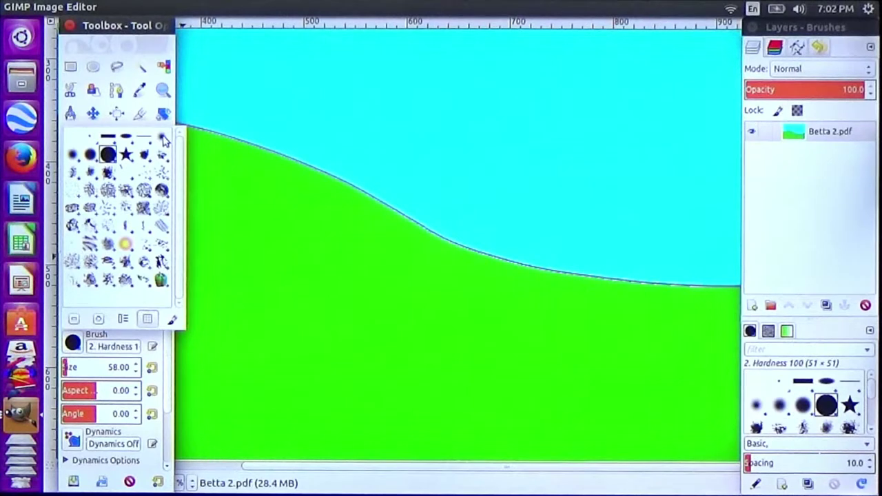
click(163, 139)
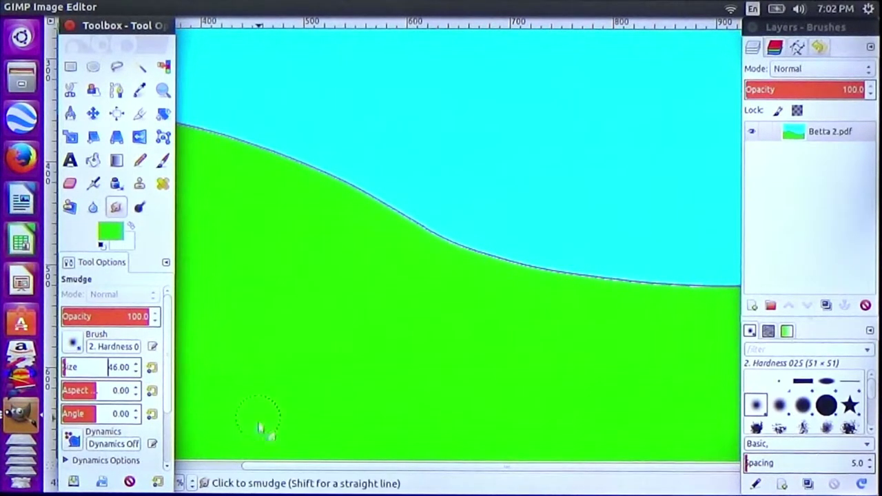
mouse_move(259, 467)
mouse_down()
mouse_move(200, 470)
mouse_move(211, 470)
mouse_up()
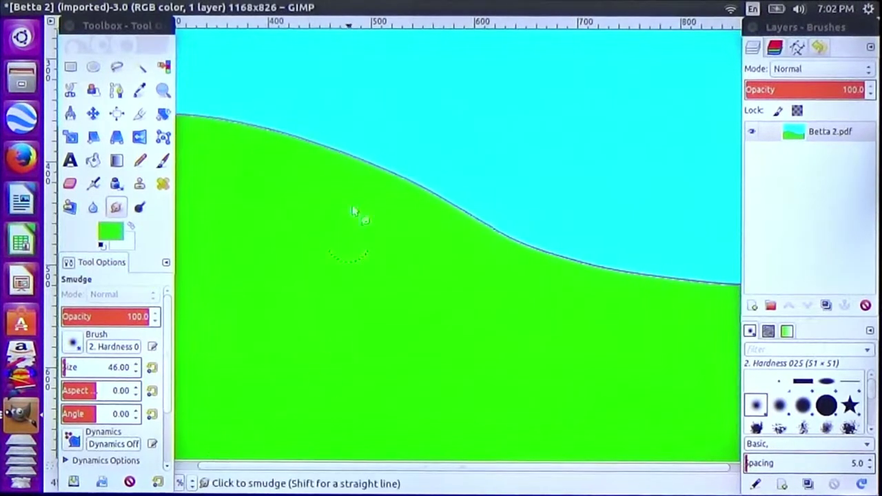
mouse_move(331, 164)
mouse_down()
mouse_move(571, 255)
mouse_move(508, 244)
mouse_move(732, 290)
mouse_move(632, 276)
mouse_up()
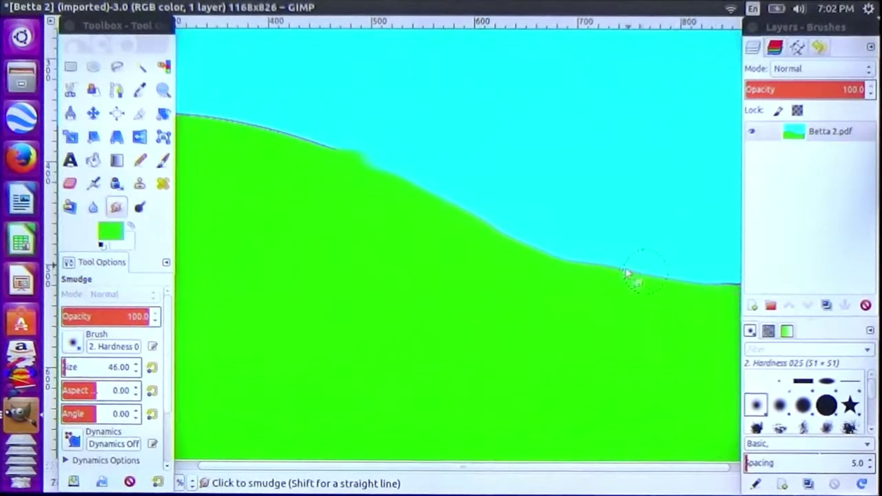
drag(492, 467, 386, 467)
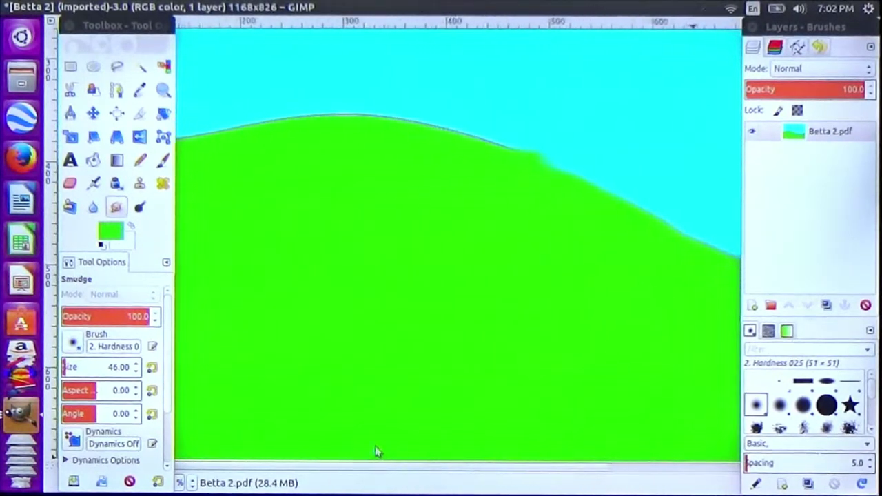
mouse_move(566, 158)
mouse_down()
mouse_move(374, 114)
mouse_move(192, 147)
mouse_up()
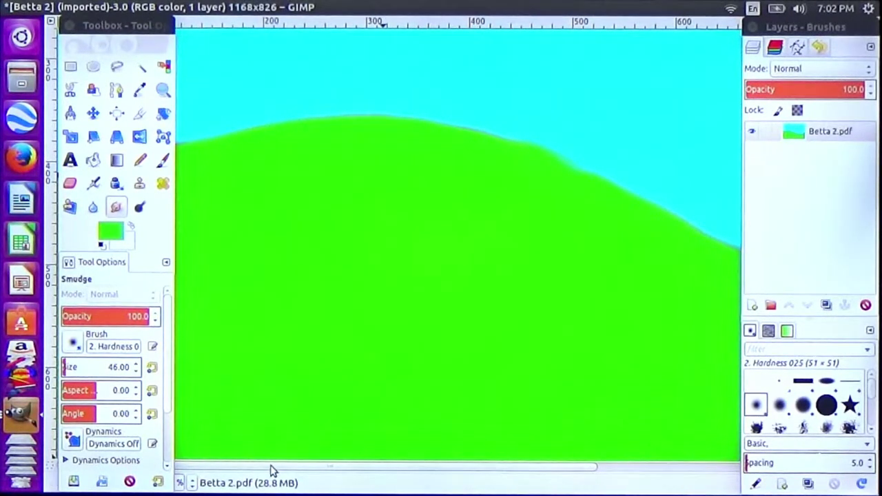
key(minus)
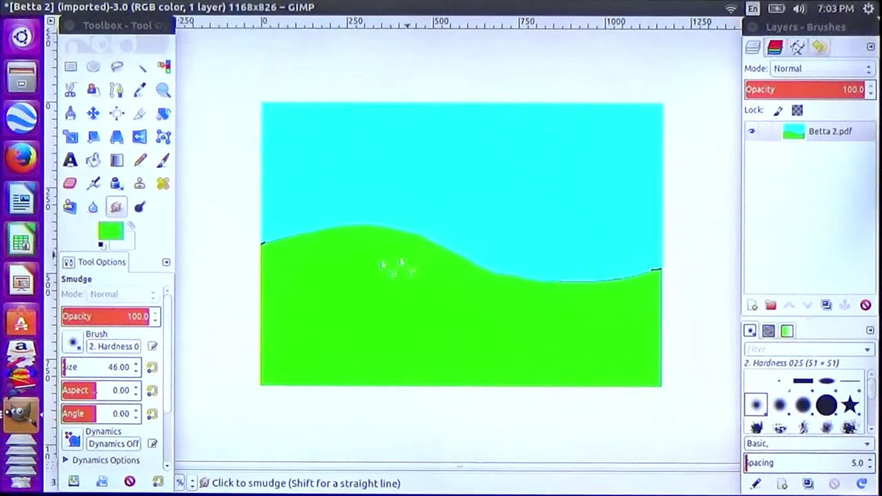
Smudge the left, right and middle stretches of the hill edge to remove the dark line
mouse_move(299, 239)
mouse_down()
mouse_move(255, 246)
mouse_move(322, 240)
mouse_move(265, 241)
mouse_up()
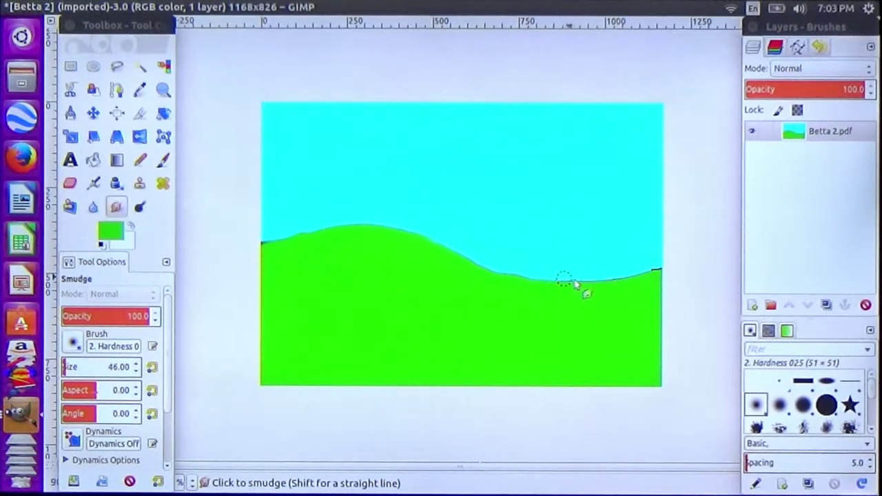
drag(535, 279, 644, 272)
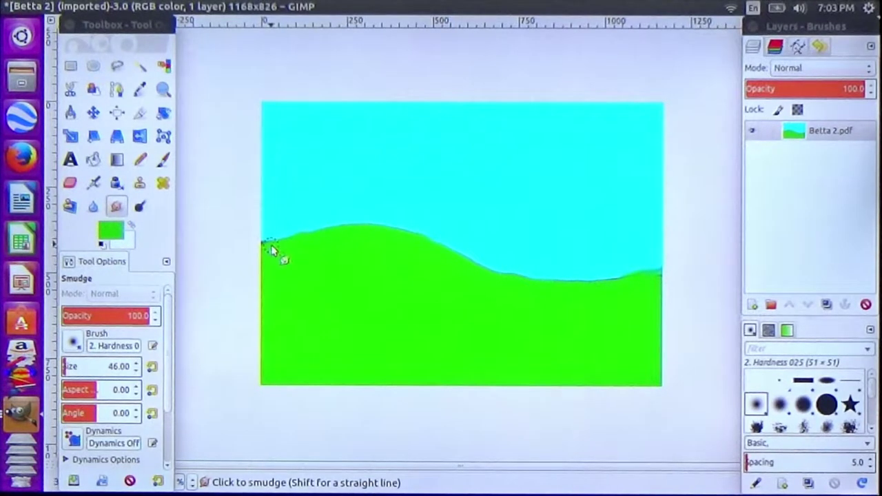
key(1)
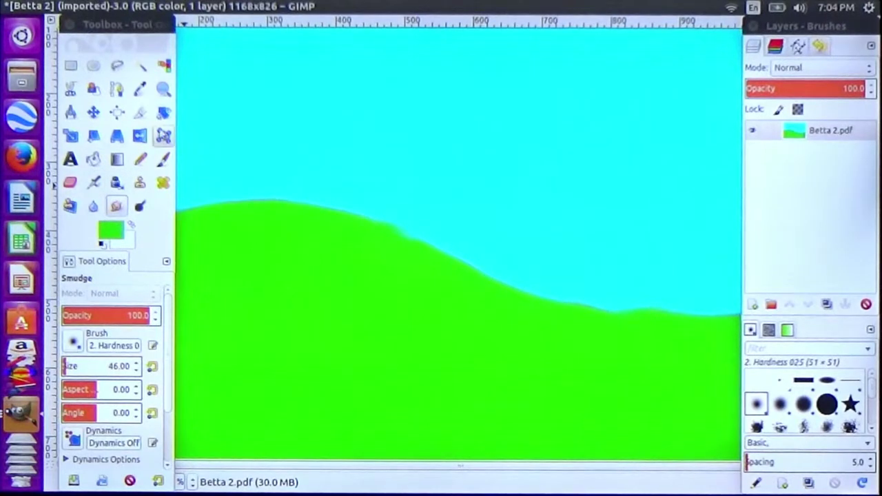
key(shift+ctrl+j)
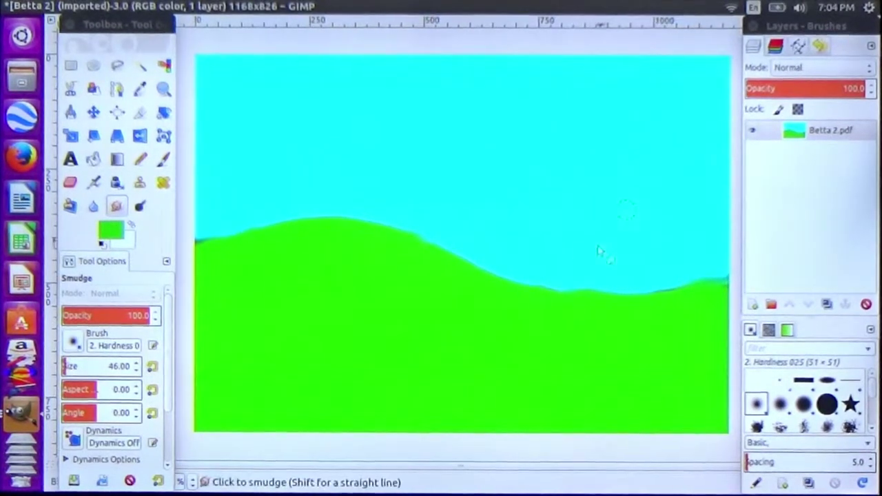
mouse_move(419, 252)
mouse_down()
mouse_move(462, 257)
mouse_move(377, 235)
mouse_up()
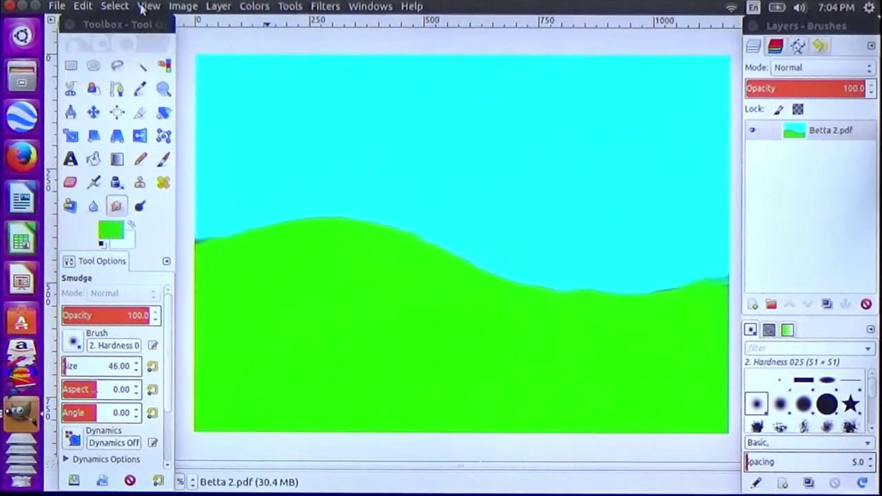
Import page 1 of Betta.pdf as a new image and maximize its window
click(57, 5)
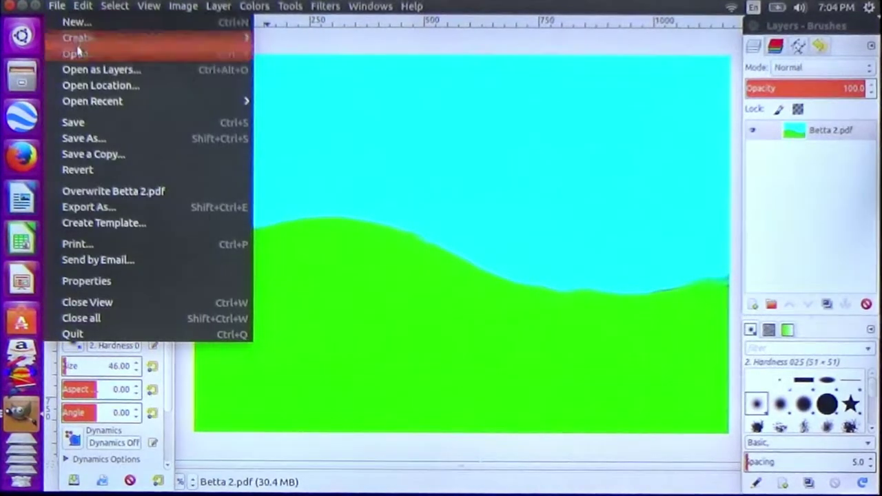
click(79, 55)
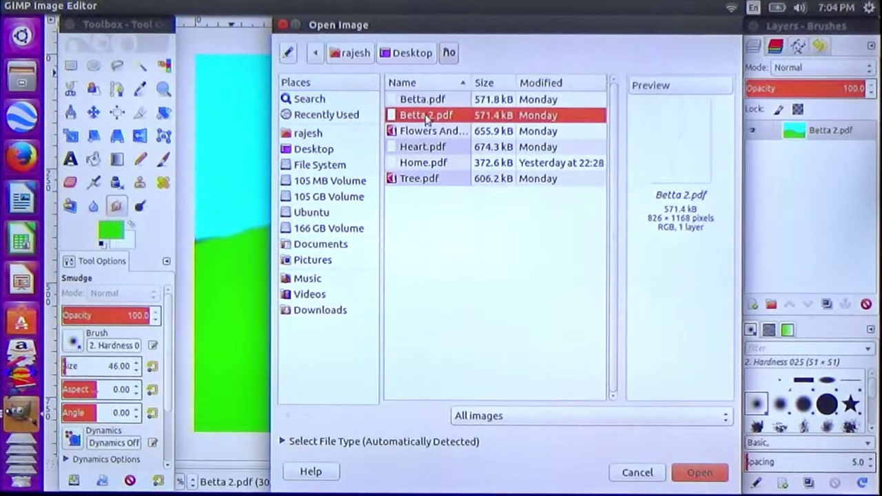
click(427, 102)
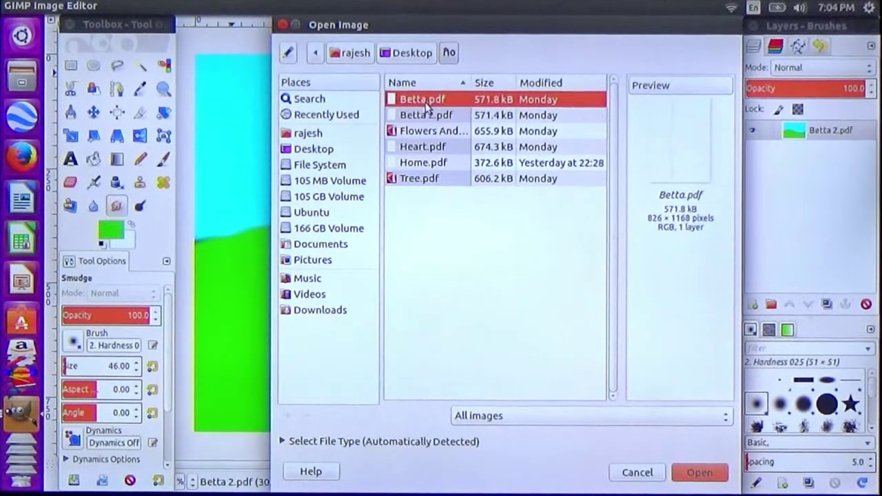
click(693, 476)
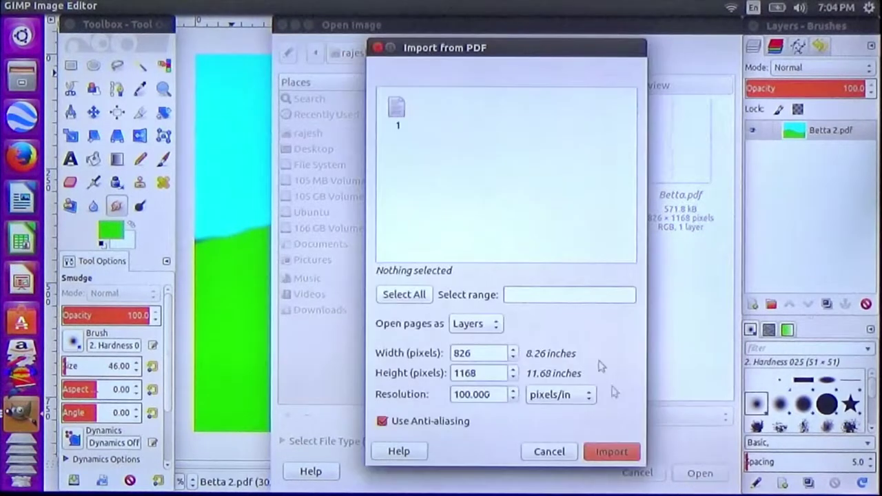
click(423, 119)
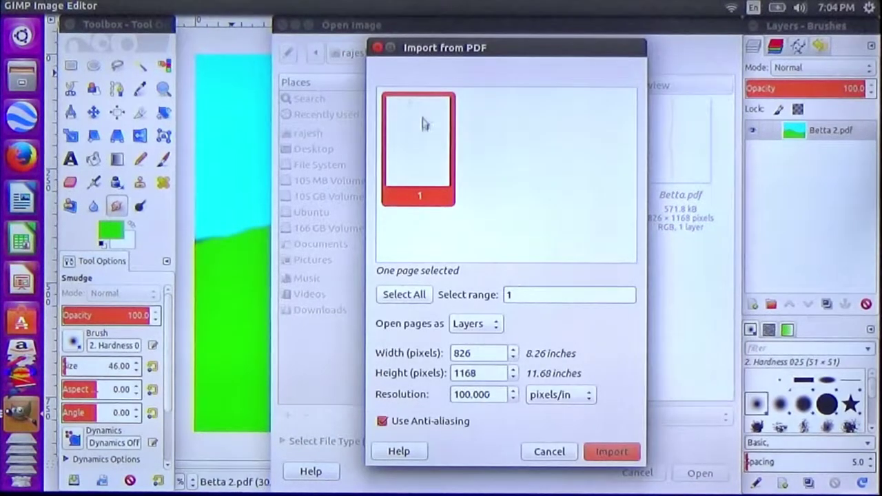
click(616, 455)
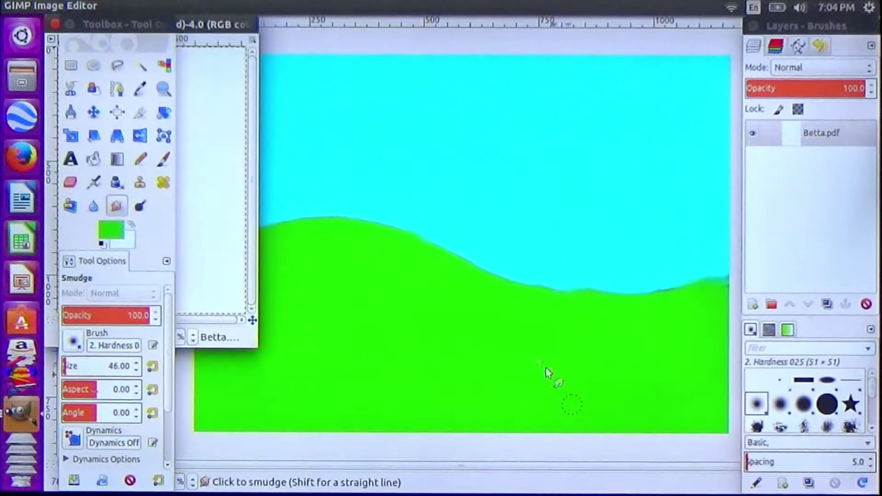
drag(211, 25, 443, 66)
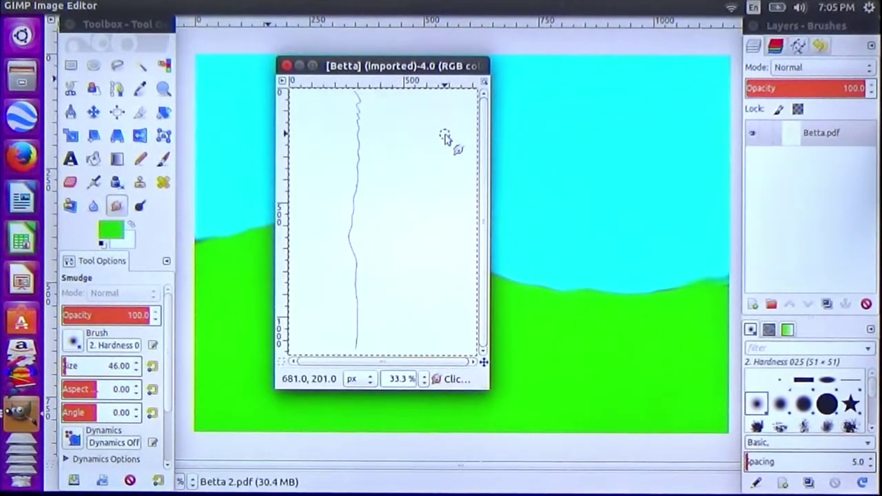
click(314, 66)
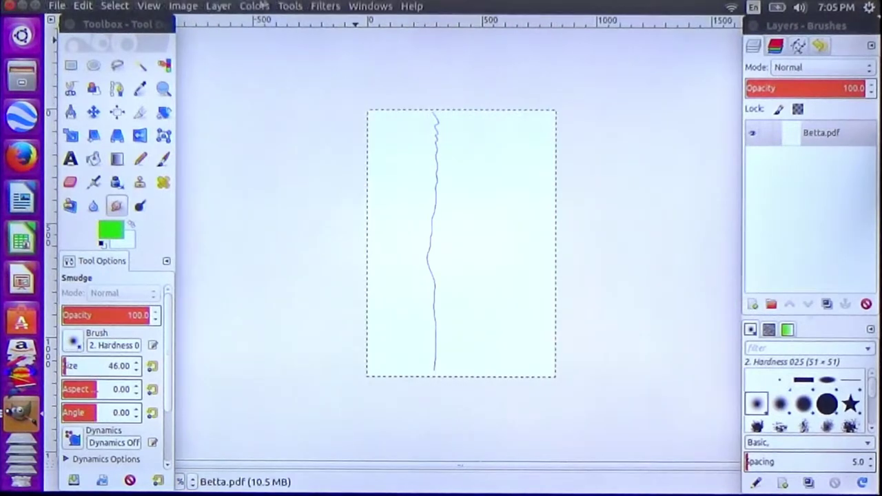
Rotate the Betta image 90° counter-clockwise into landscape orientation
click(191, 6)
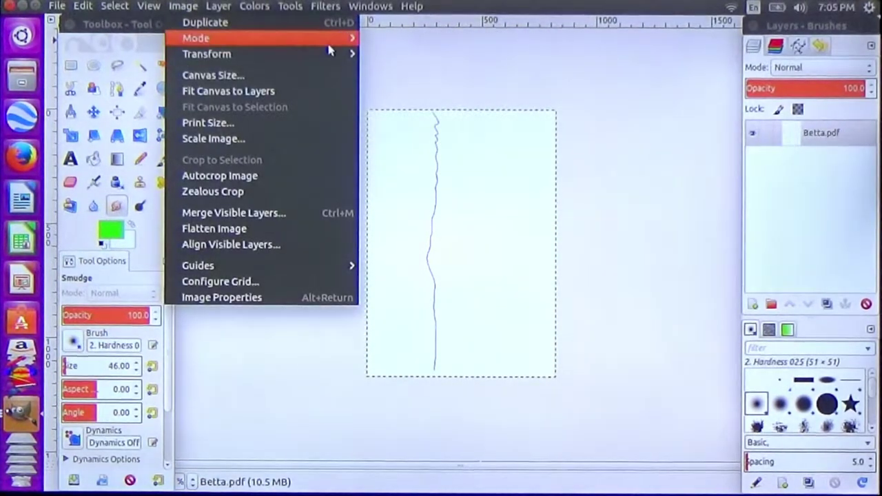
click(448, 106)
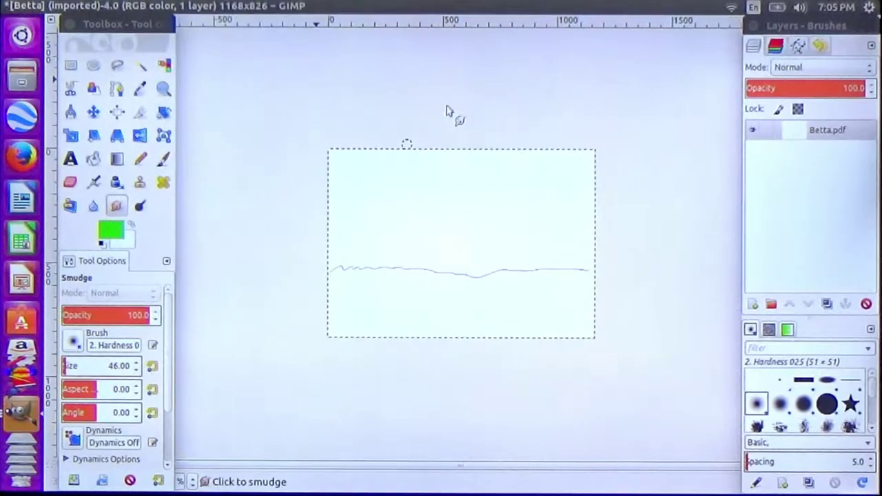
scroll(506, 255, up, 1)
scroll(493, 276, up, 1)
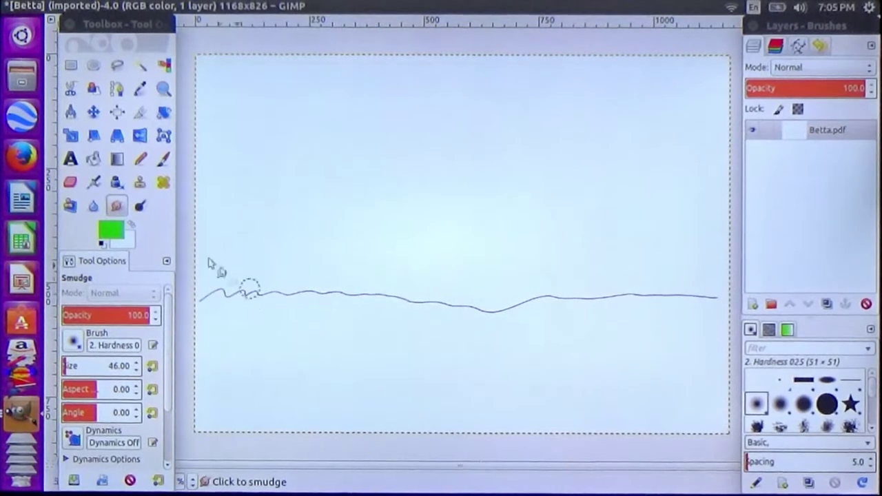
Set up a size-5 Pencil with default black colour, undoing the test marks
click(140, 158)
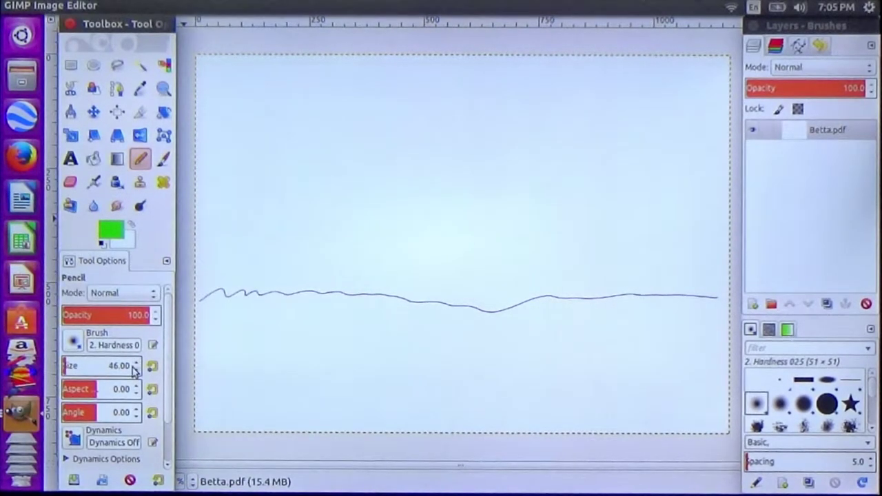
key(Delete)
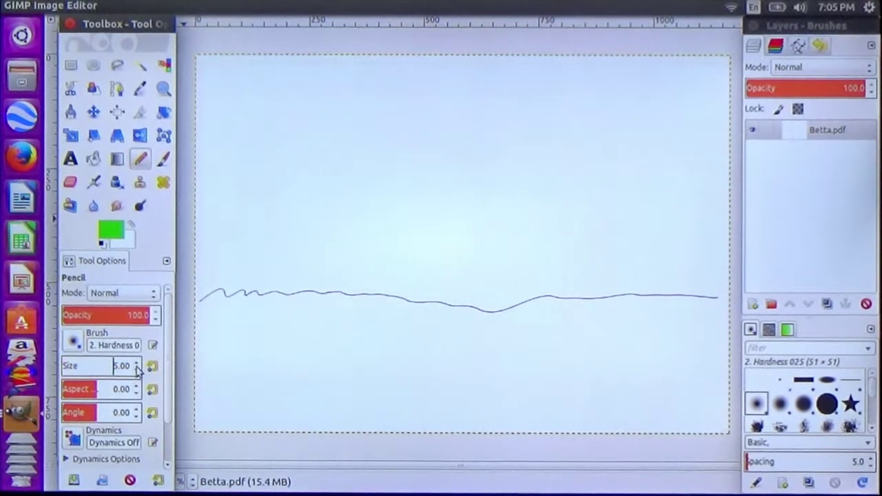
click(198, 303)
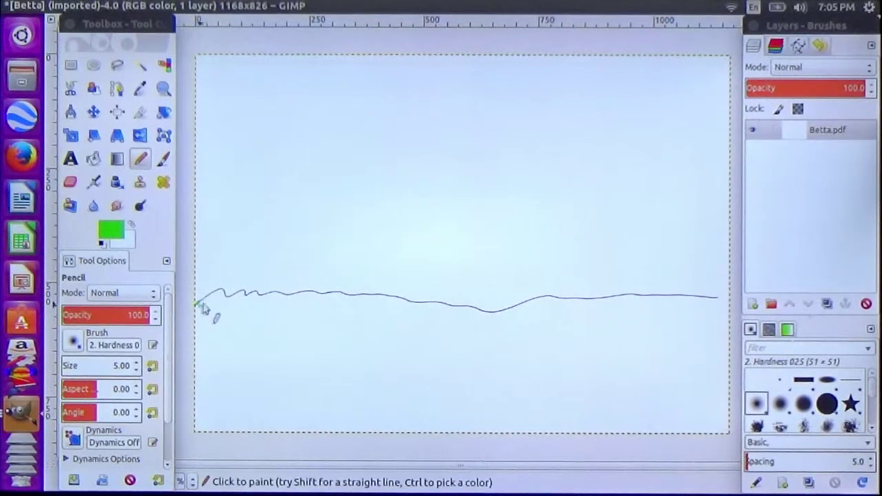
key(ctrl+z)
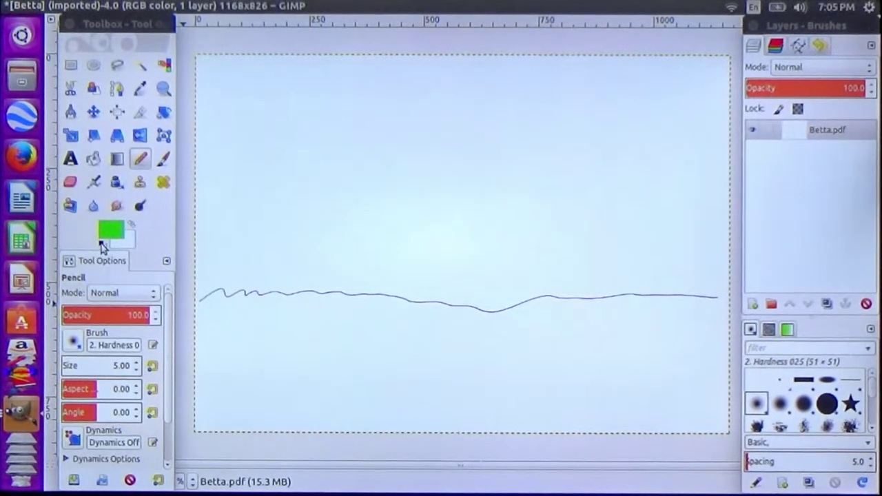
click(102, 245)
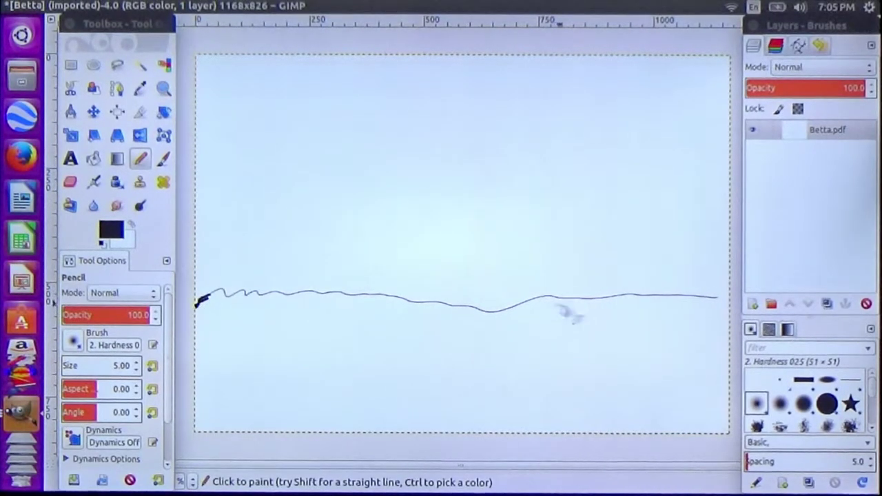
key(ctrl+z)
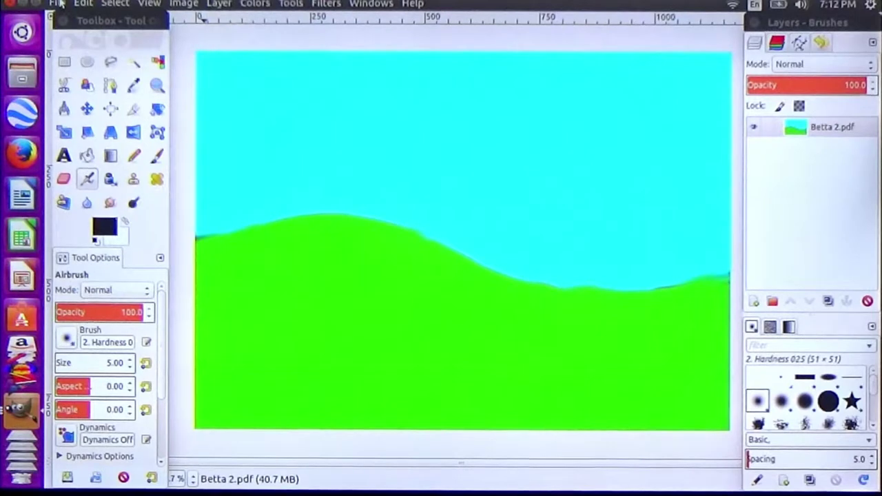
Import Betta.pdf's page via Open as Layers as a new top layer
click(58, 4)
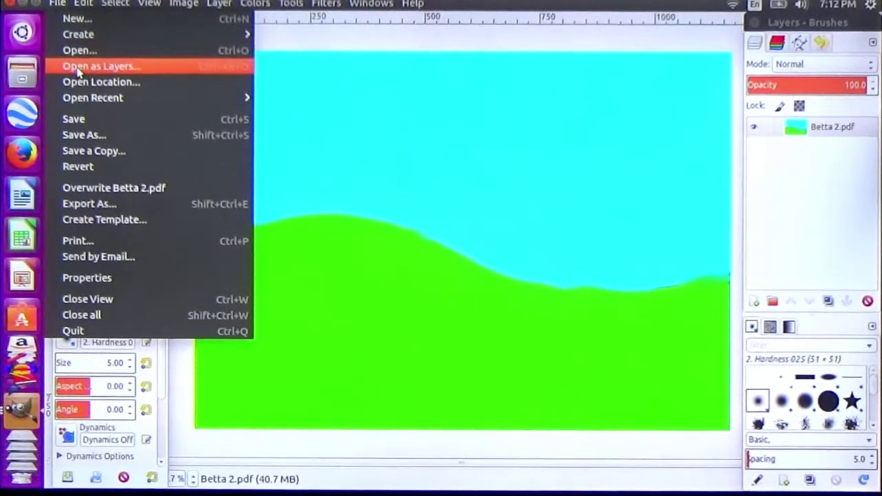
click(79, 69)
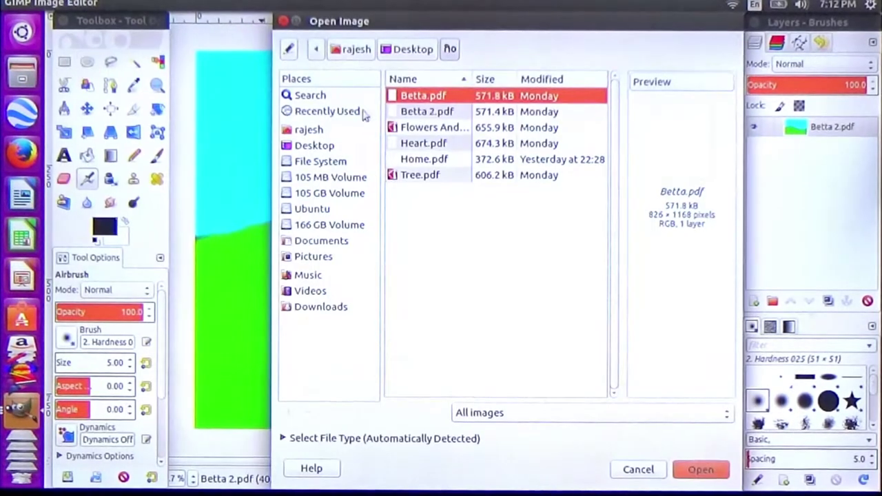
click(692, 471)
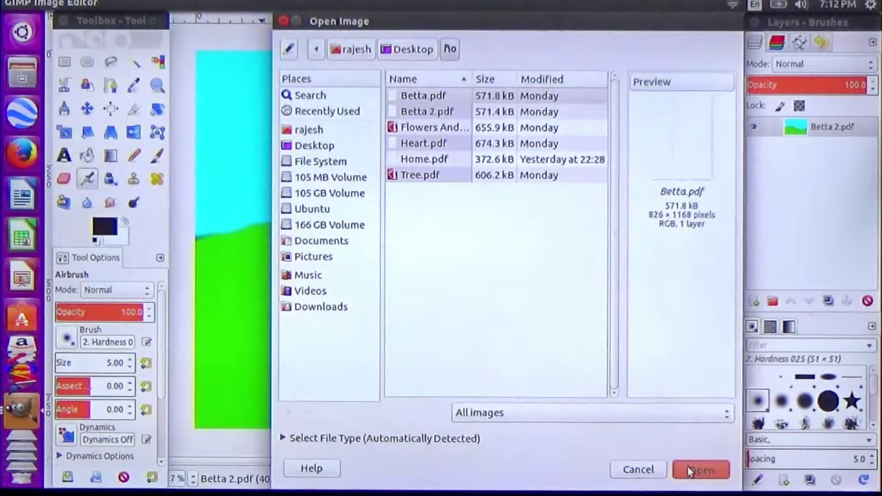
click(616, 448)
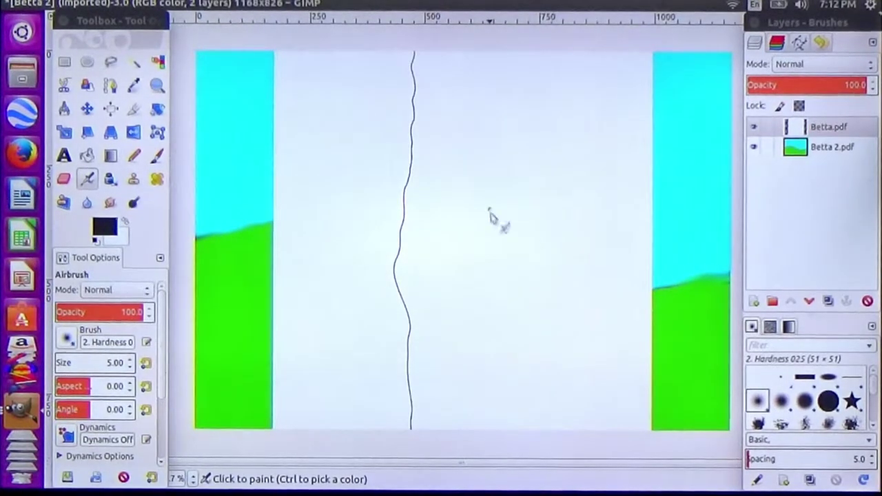
Select the Move tool and browse the Image > Transform menu without choosing anything
scroll(455, 215, up, 2)
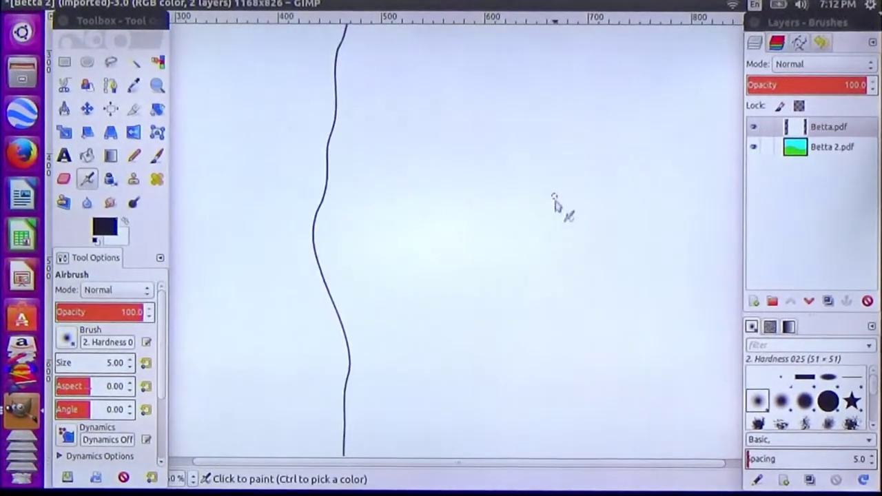
scroll(520, 222, down, 3)
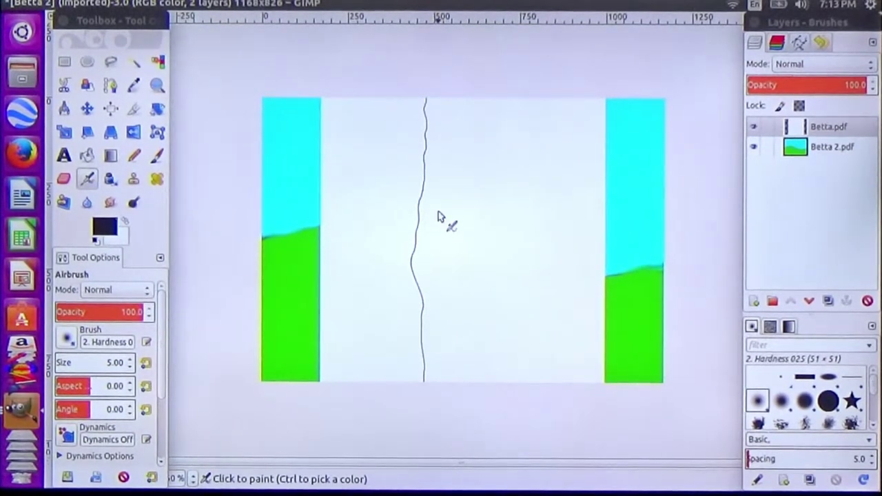
click(87, 110)
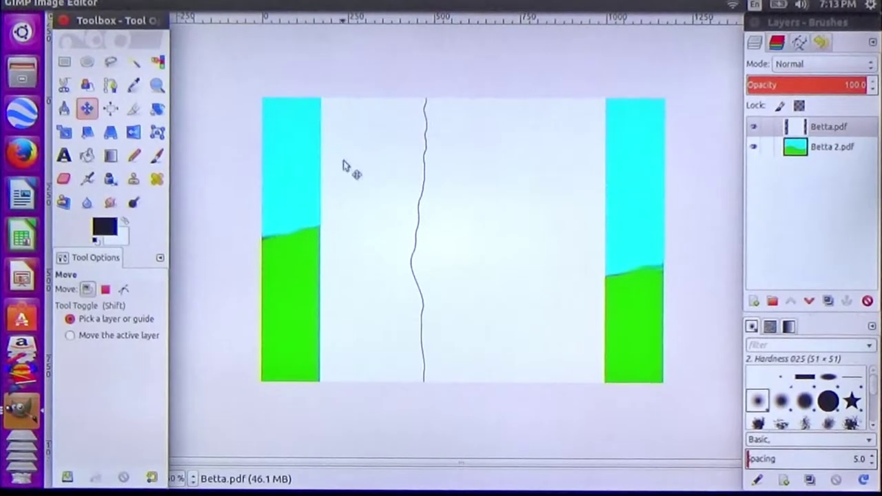
click(407, 204)
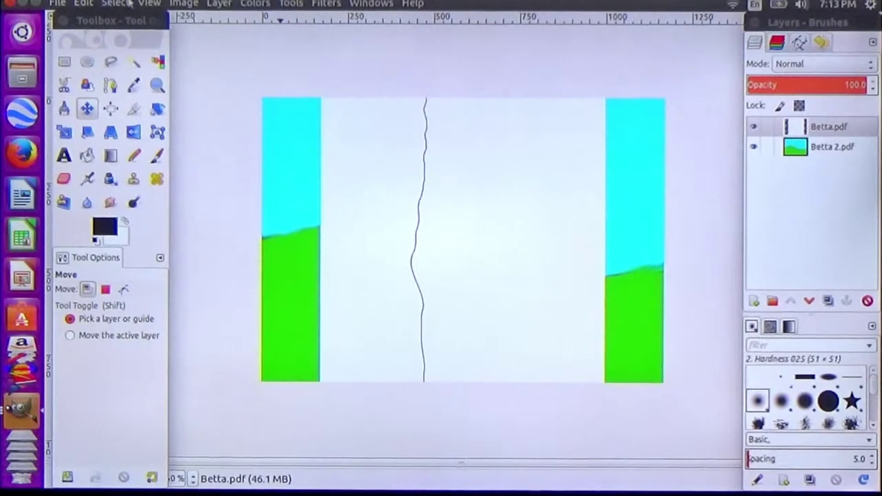
click(150, 3)
mouse_move(184, 3)
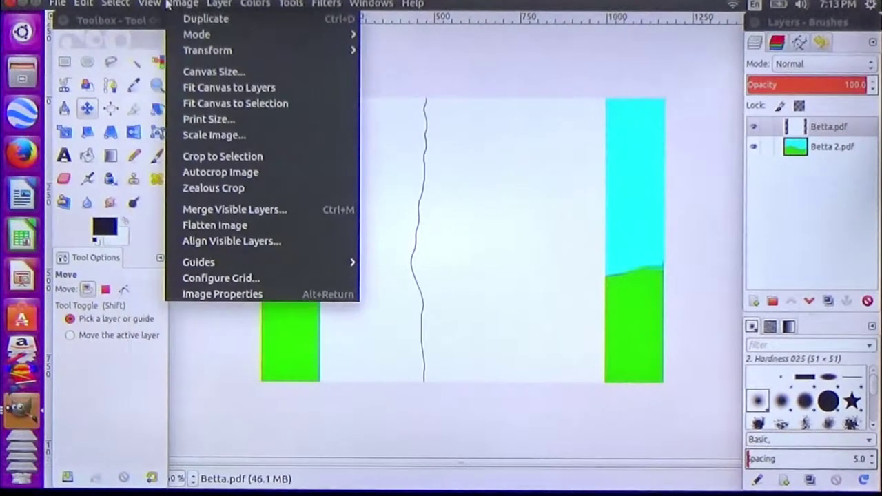
click(529, 5)
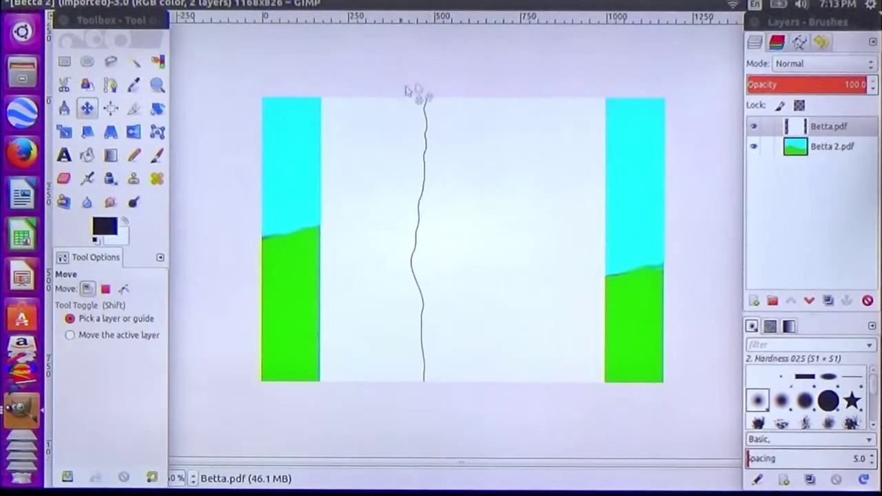
click(158, 110)
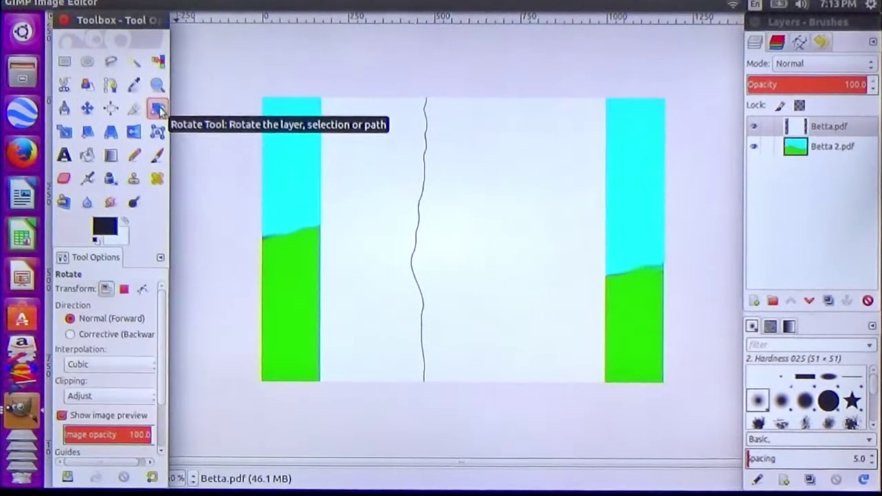
click(376, 181)
text(-90)
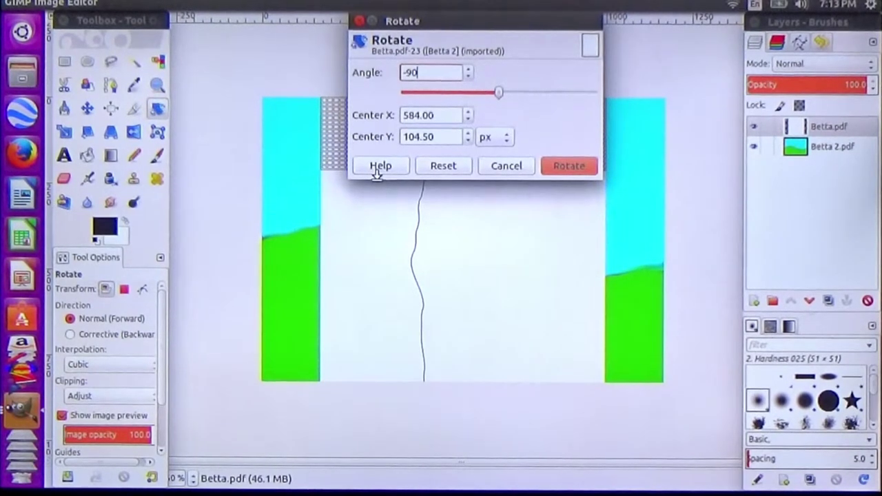
key(Return)
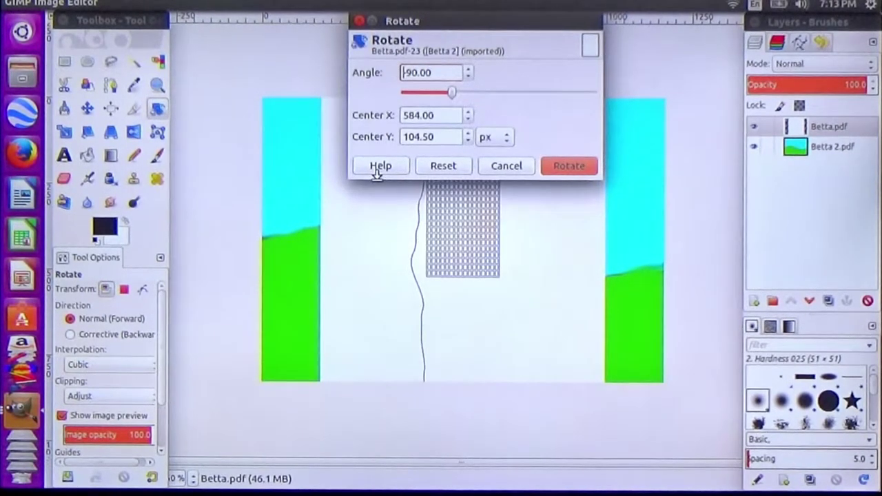
click(595, 171)
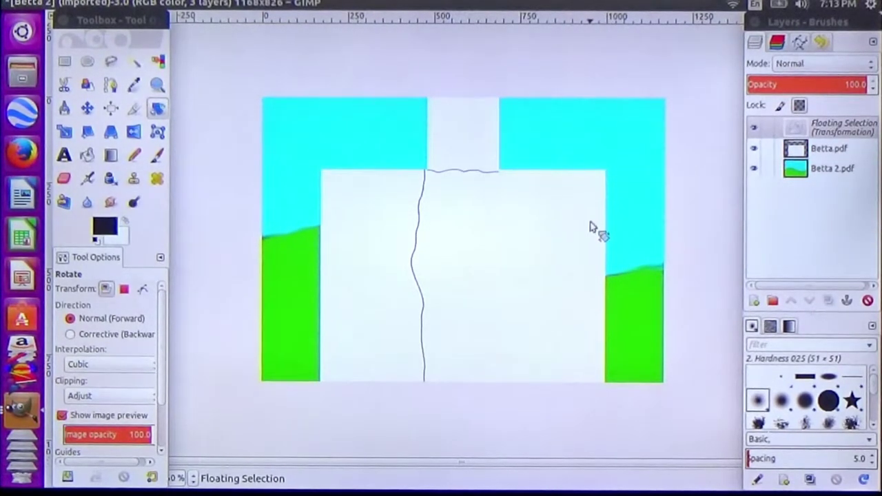
click(824, 153)
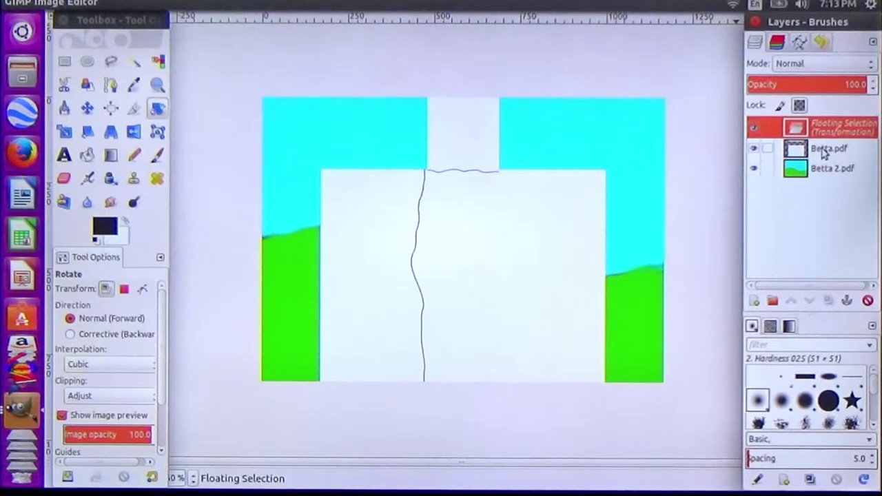
click(518, 253)
key(Delete)
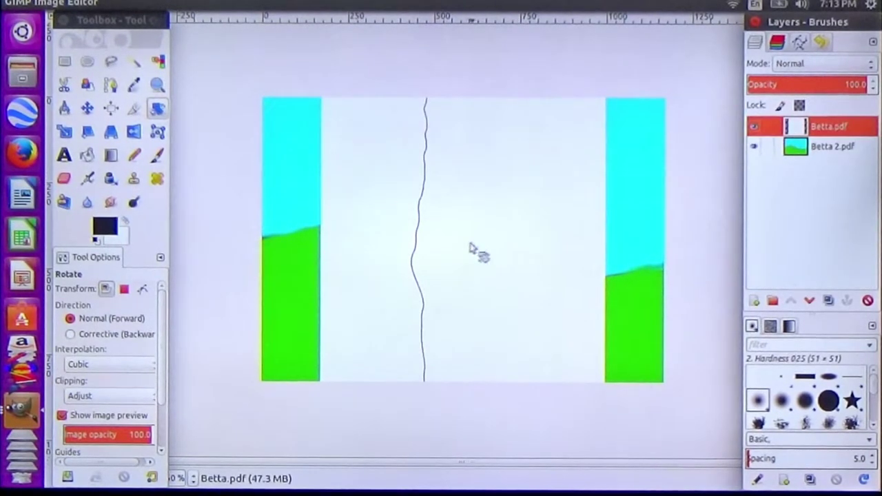
click(87, 108)
click(503, 242)
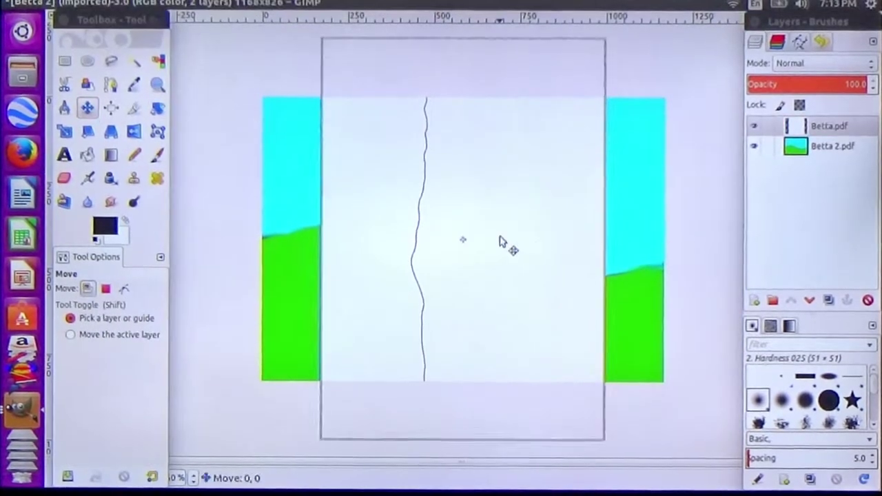
click(157, 111)
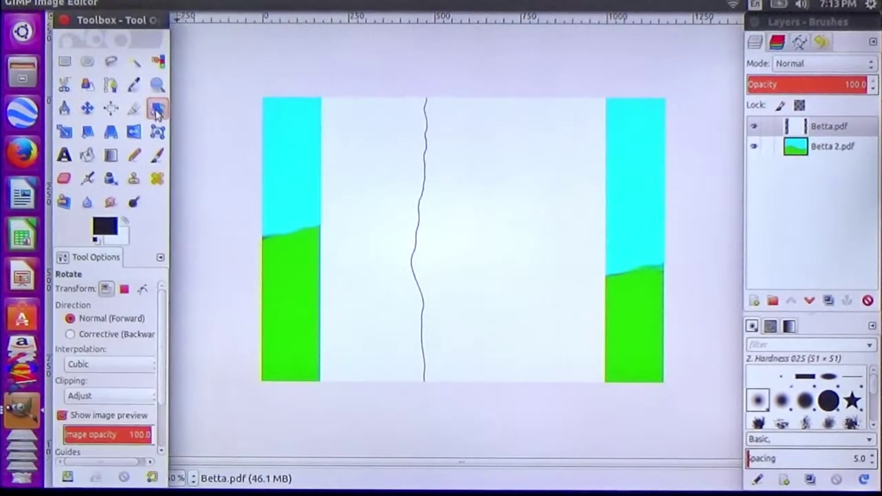
click(475, 215)
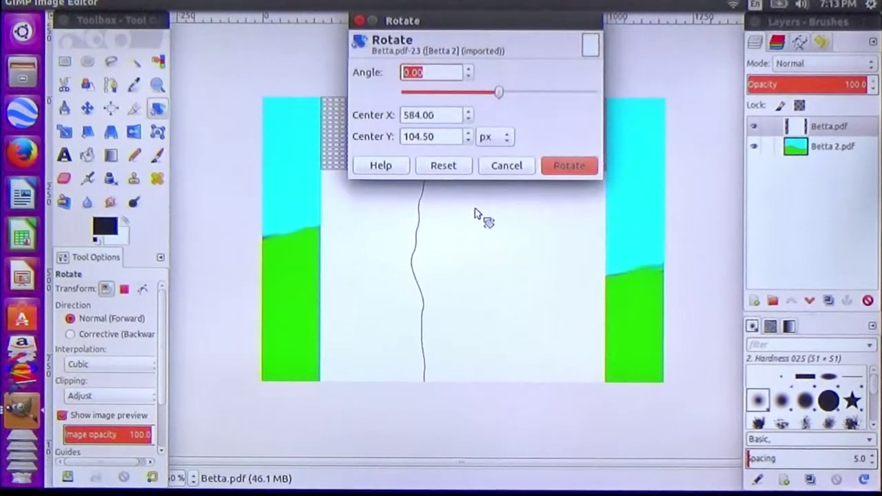
key(BackSpace)
text(0)
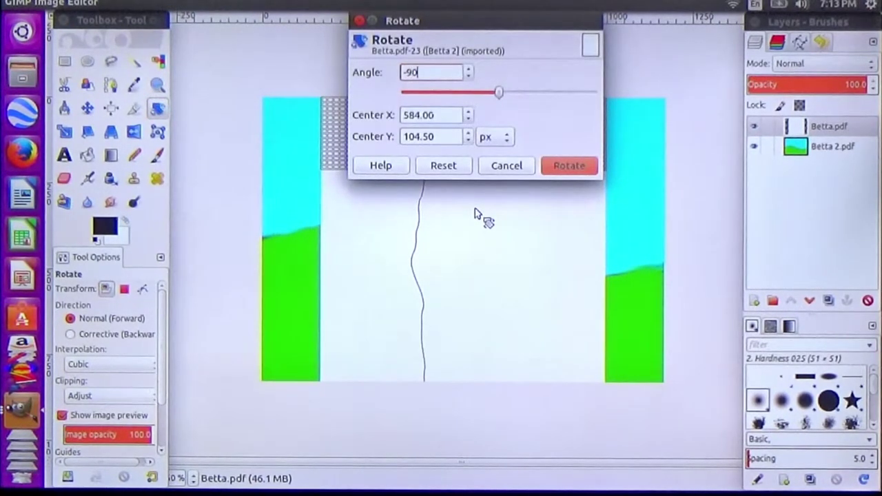
key(Return)
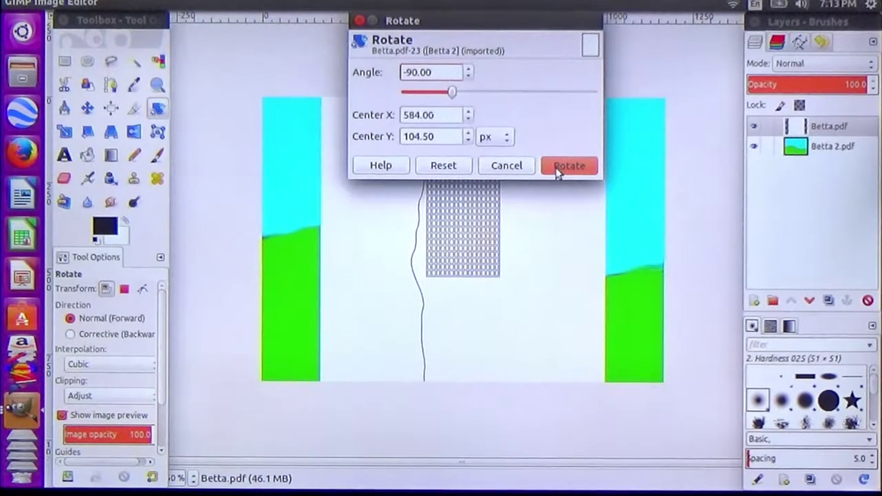
click(560, 167)
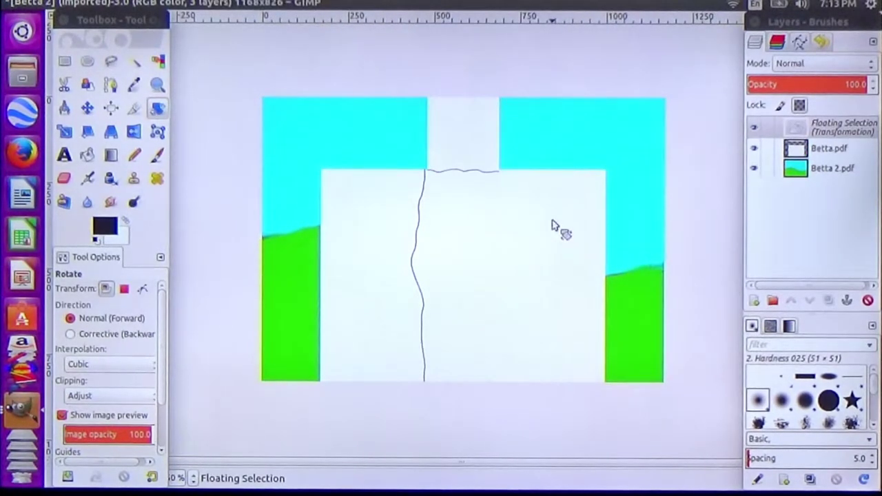
click(826, 152)
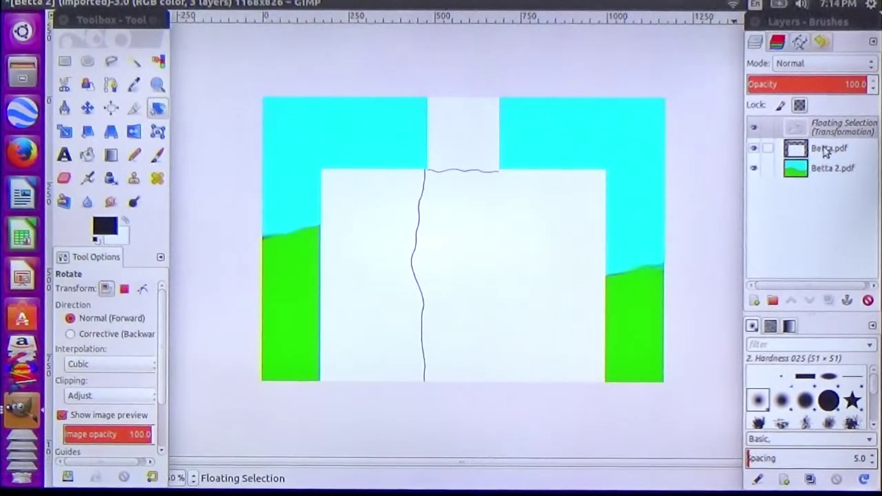
click(847, 299)
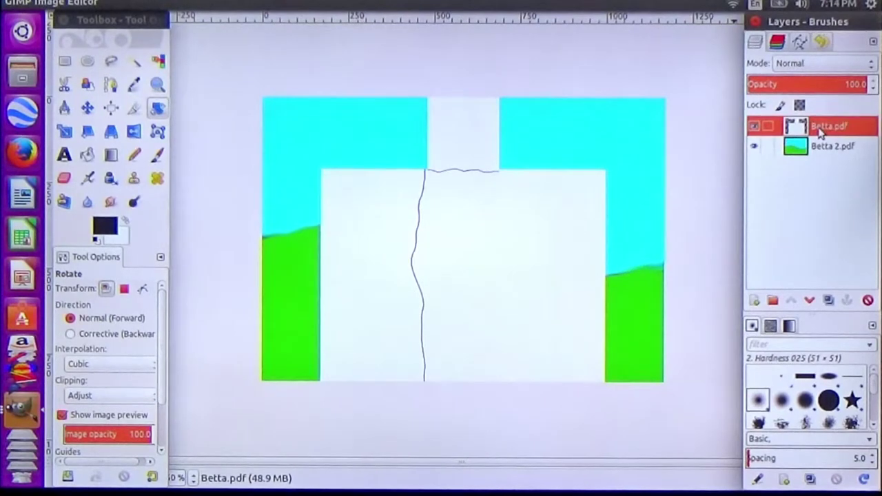
key(ctrl+v)
key(ctrl+h)
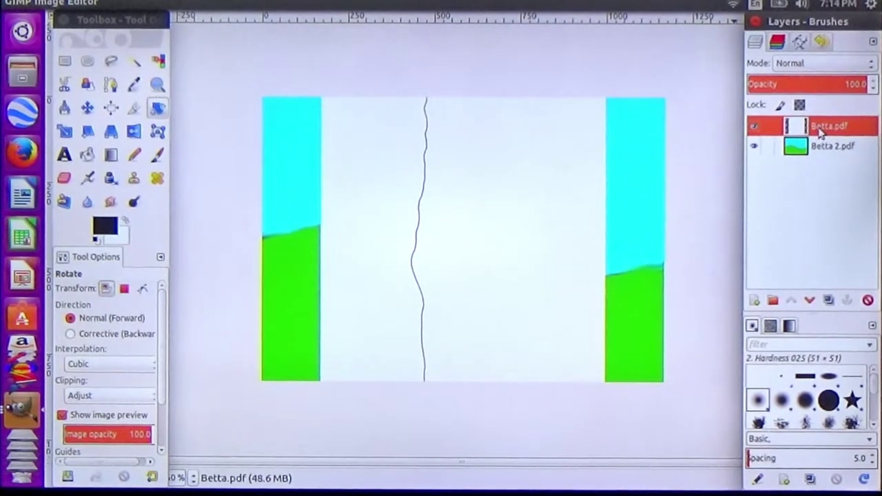
Set the Betta.pdf layer's rotation angle to -90 and shift Center X to the right
click(503, 230)
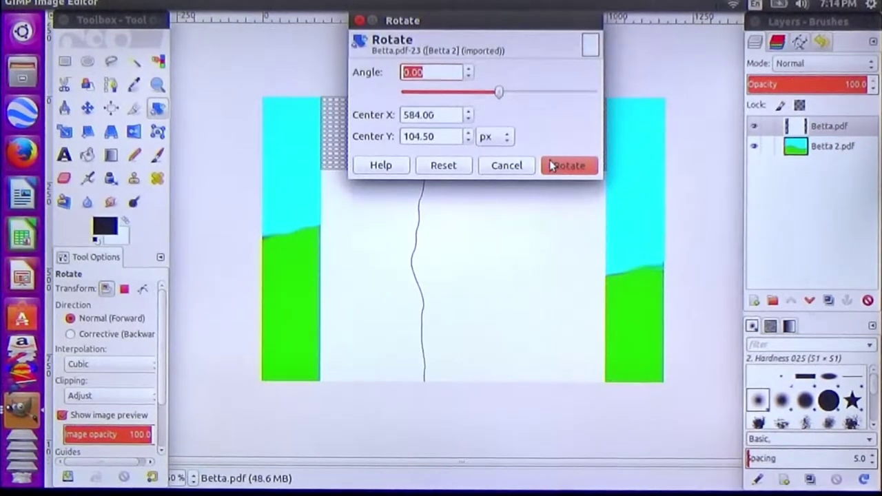
text(-90)
key(Return)
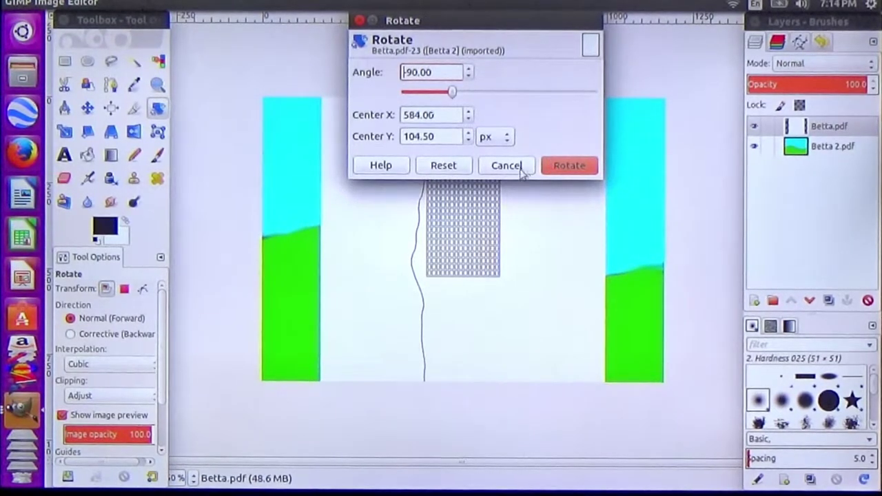
click(468, 113)
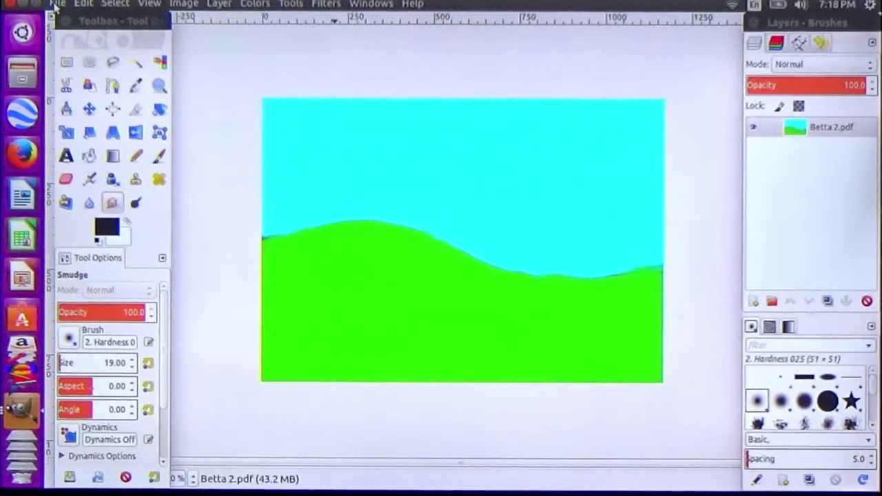
Save the image under the new name Nature Image.xcf with Desktop as the location
click(56, 4)
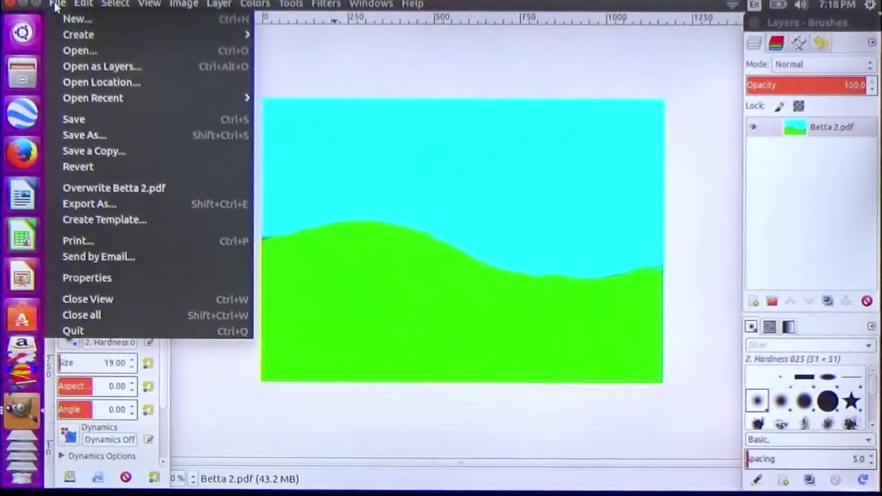
click(91, 137)
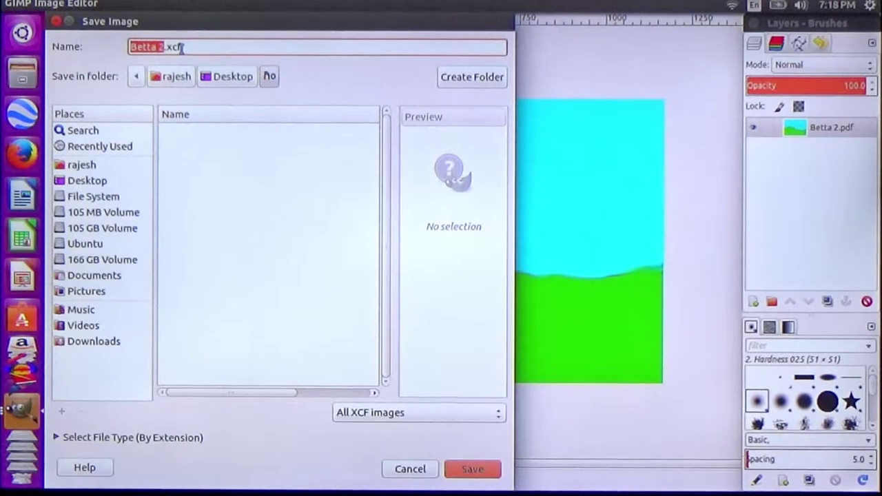
text(Nature Image)
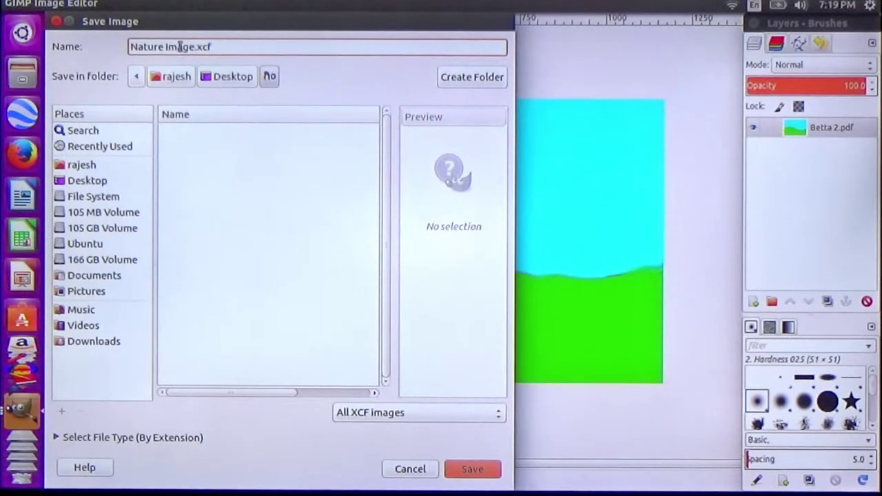
click(231, 77)
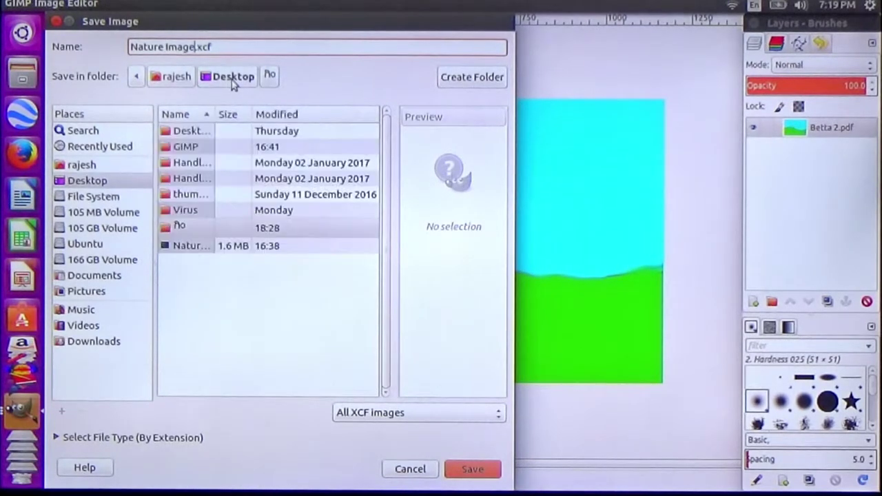
click(475, 473)
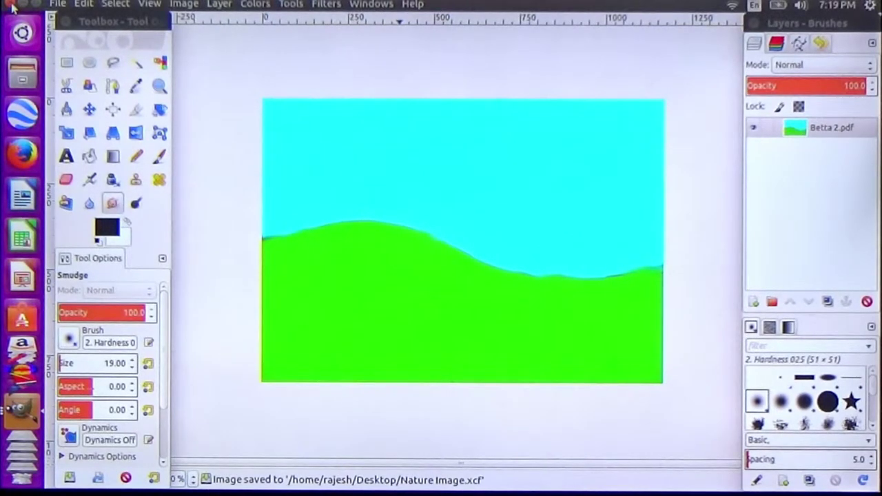
Quit GIMP, then reopen Nature Image.xcf from the Ubuntu desktop
click(12, 6)
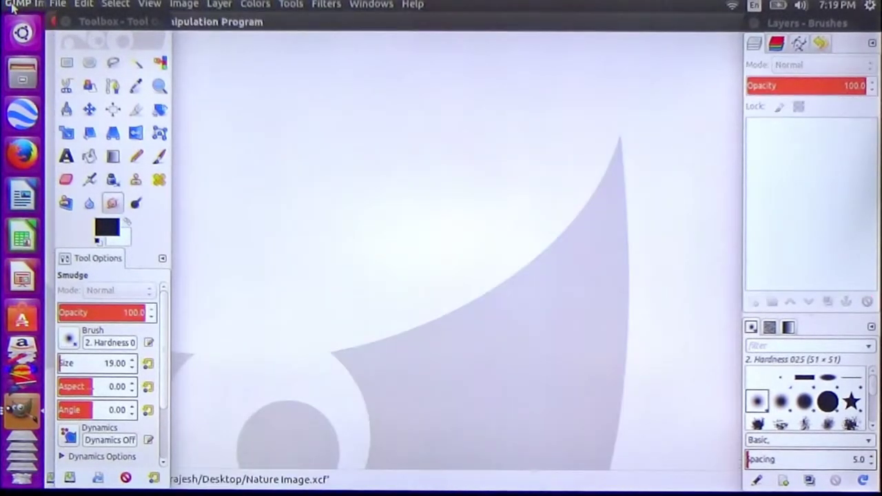
click(61, 22)
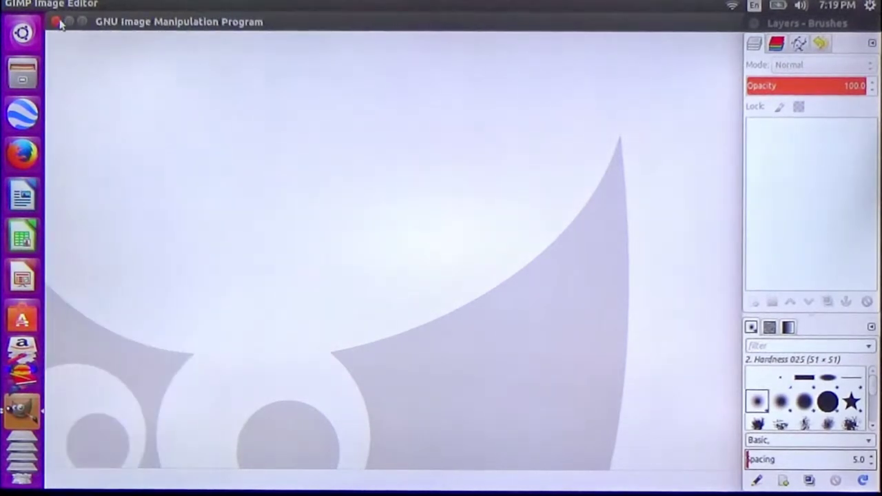
click(56, 23)
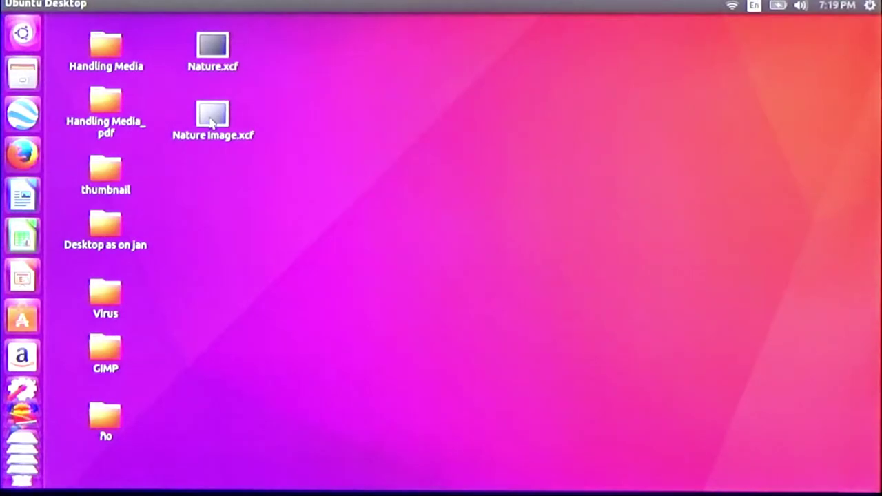
double_click(212, 122)
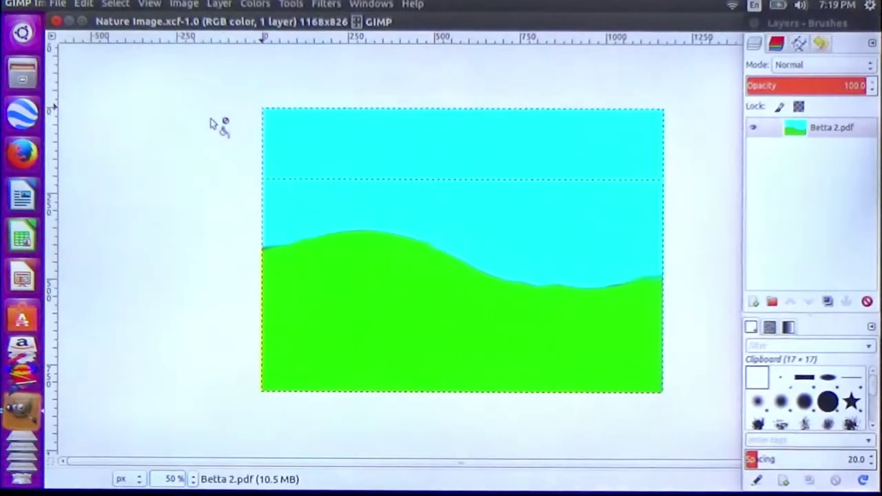
Restore the Toolbox - Tool Options dock from Windows > Recently Closed Docks
click(369, 4)
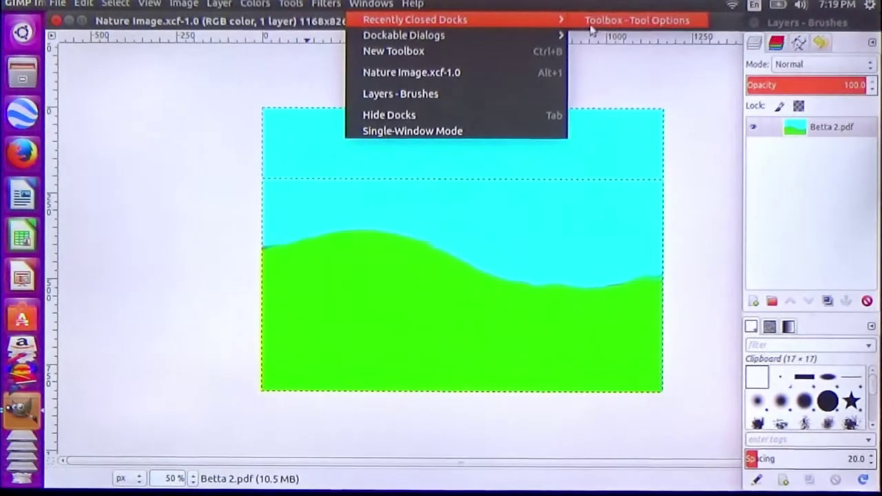
click(606, 20)
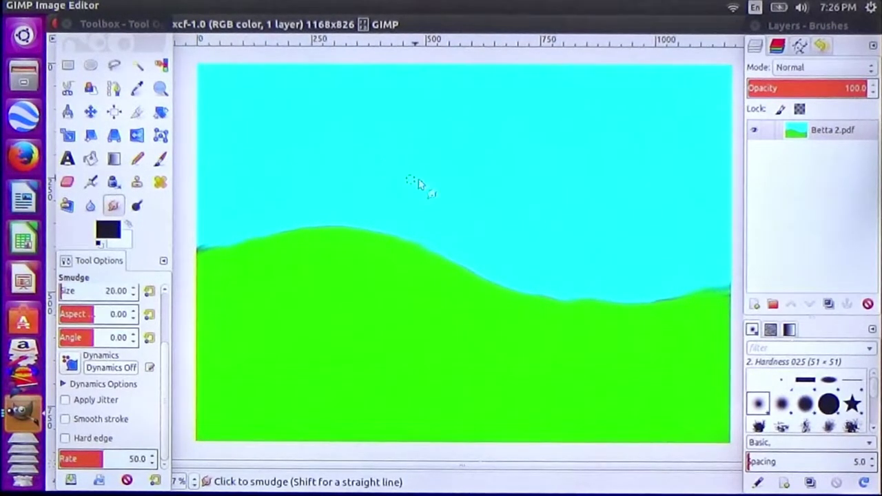
mouse_move(130, 5)
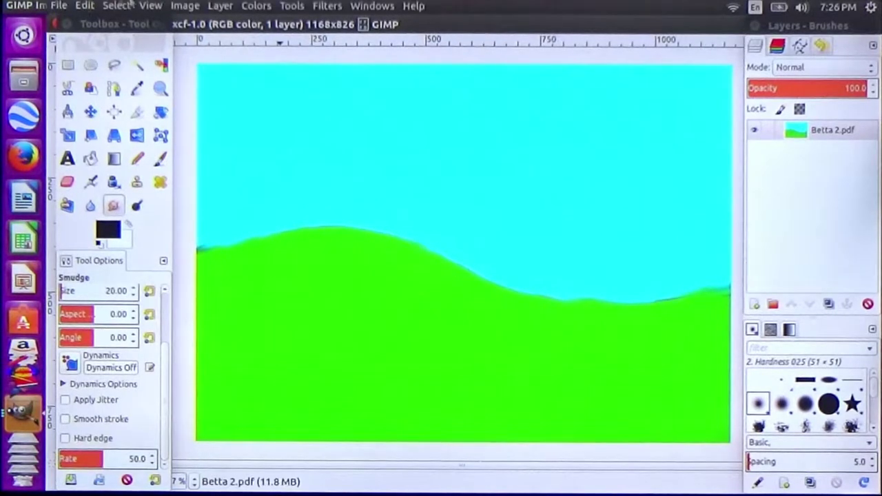
click(60, 6)
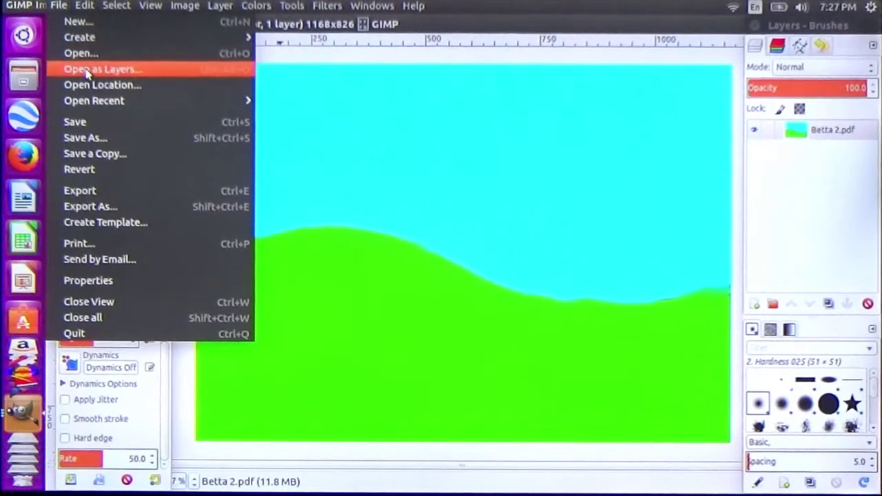
Import Betta.pdf from the PDF folder as a new layer above the landscape
click(86, 55)
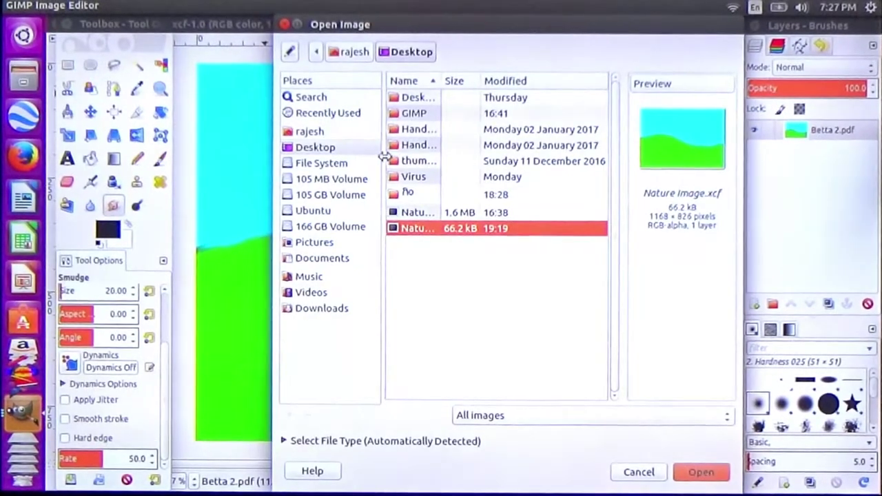
click(408, 195)
double_click(408, 196)
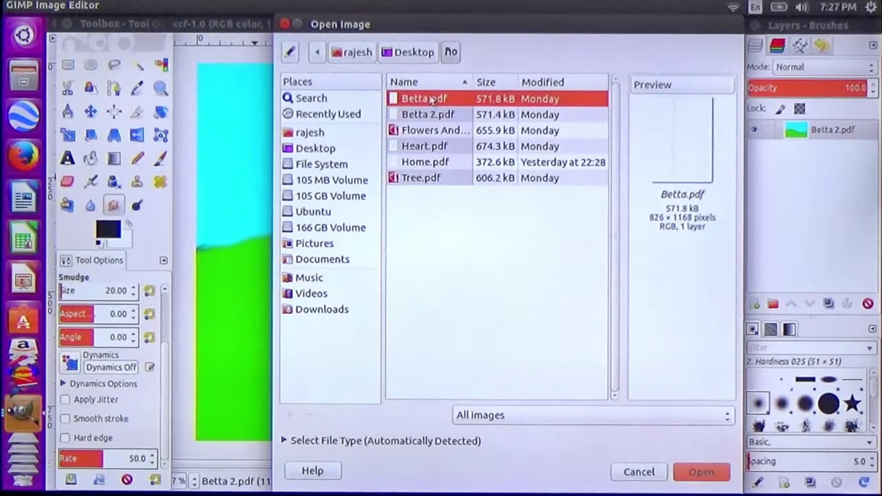
click(702, 474)
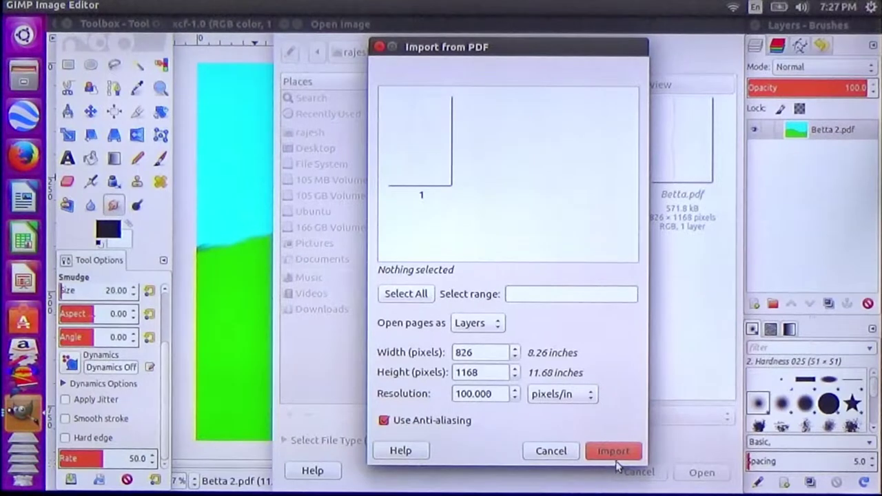
click(616, 453)
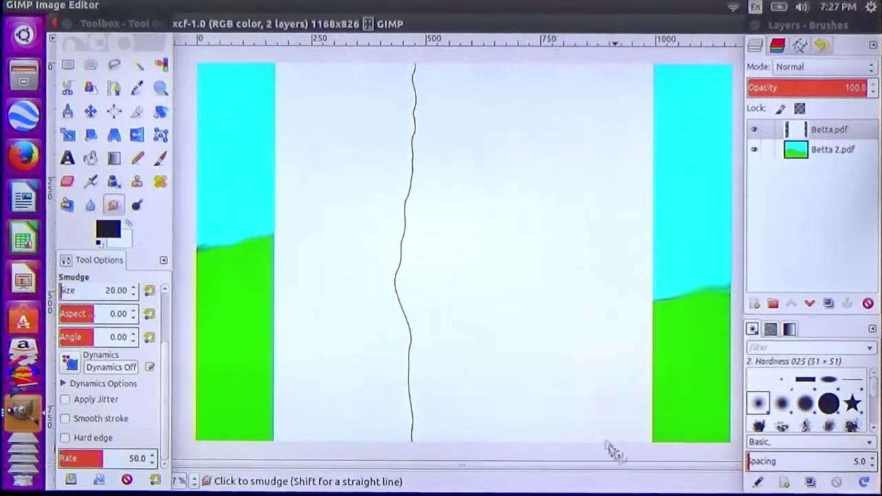
ctrl+scroll(468, 114, down, 1)
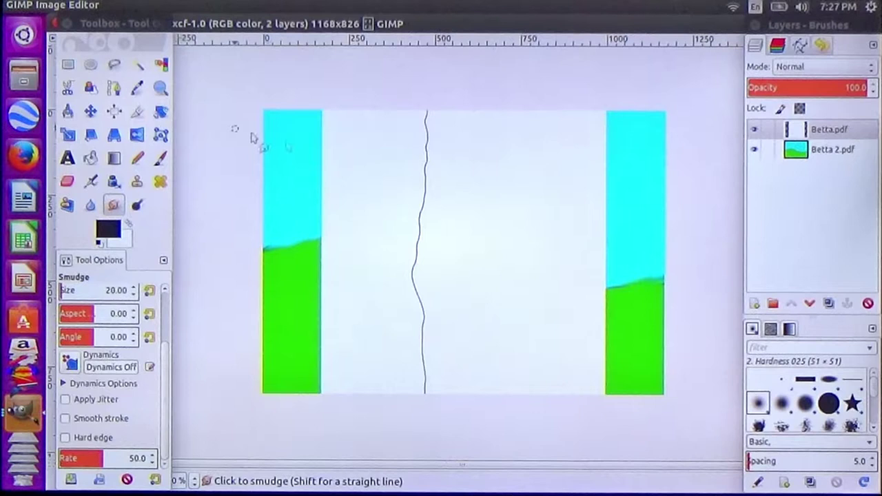
Rotate the Betta.pdf sketch layer by -90° with the Rotate tool
mouse_move(185, 6)
click(150, 6)
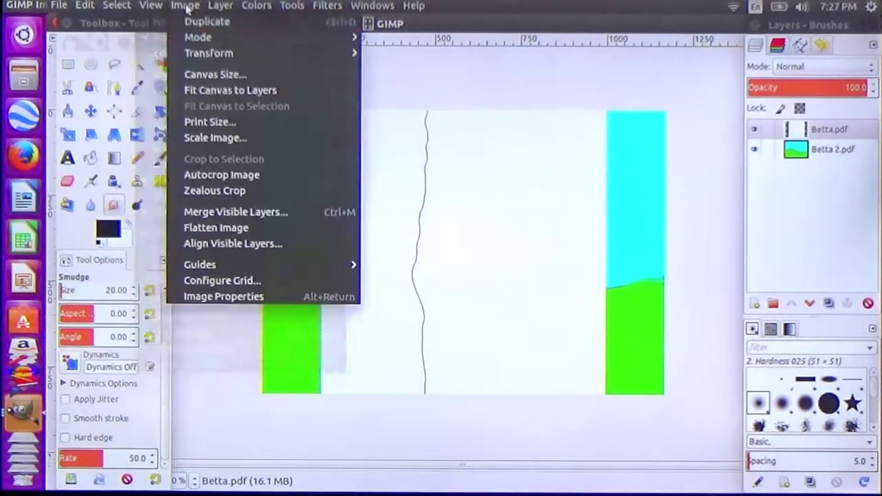
mouse_move(262, 53)
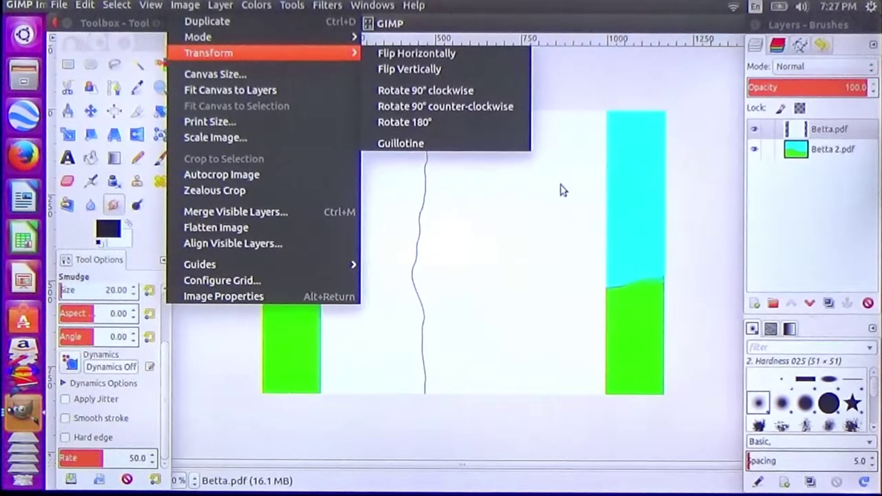
click(145, 255)
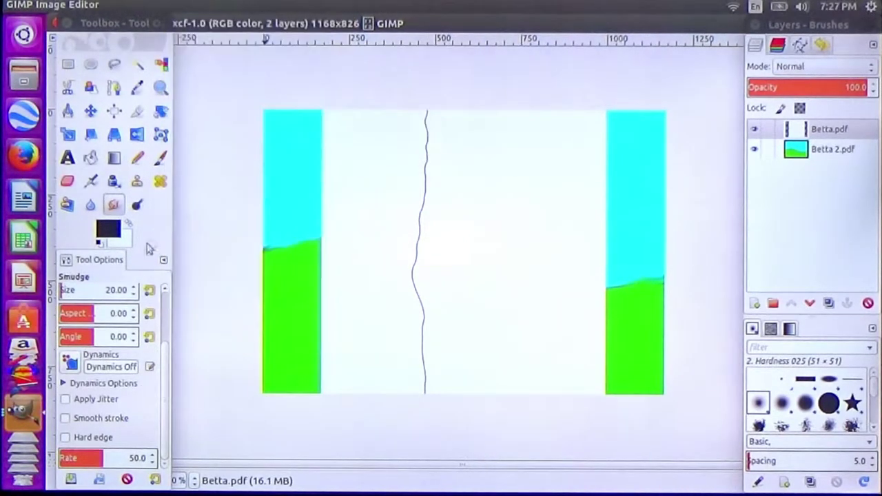
click(160, 112)
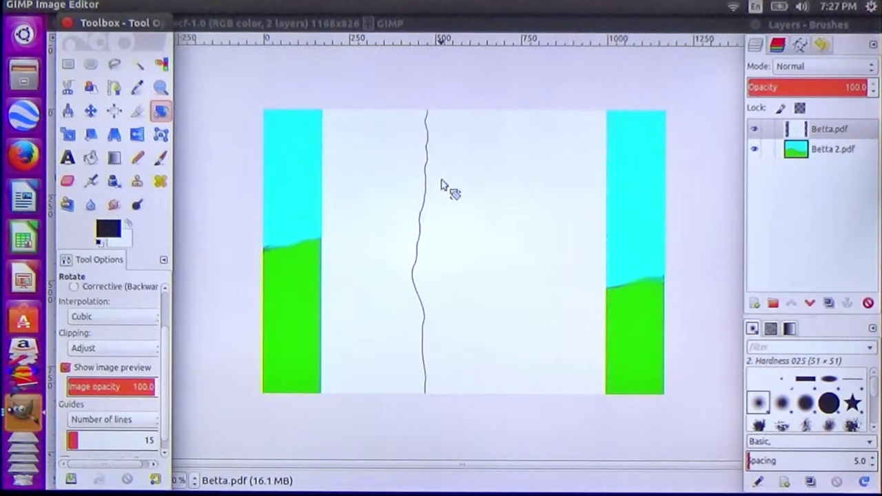
click(443, 185)
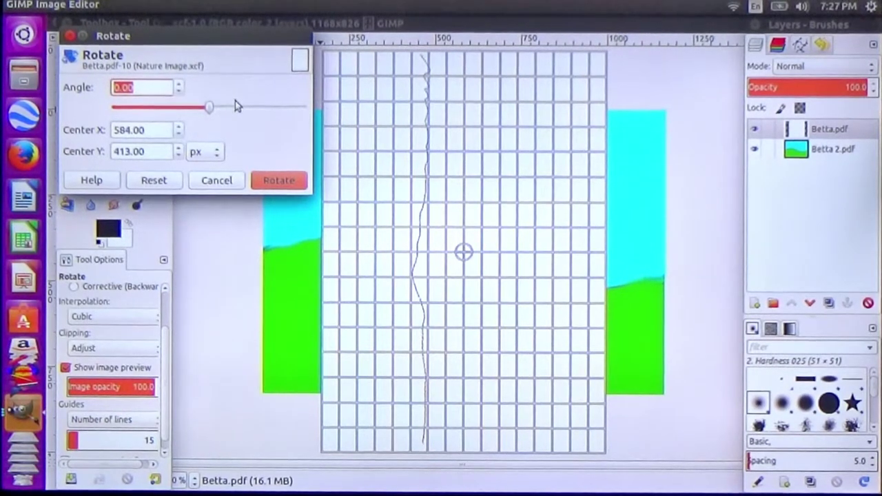
text(-90)
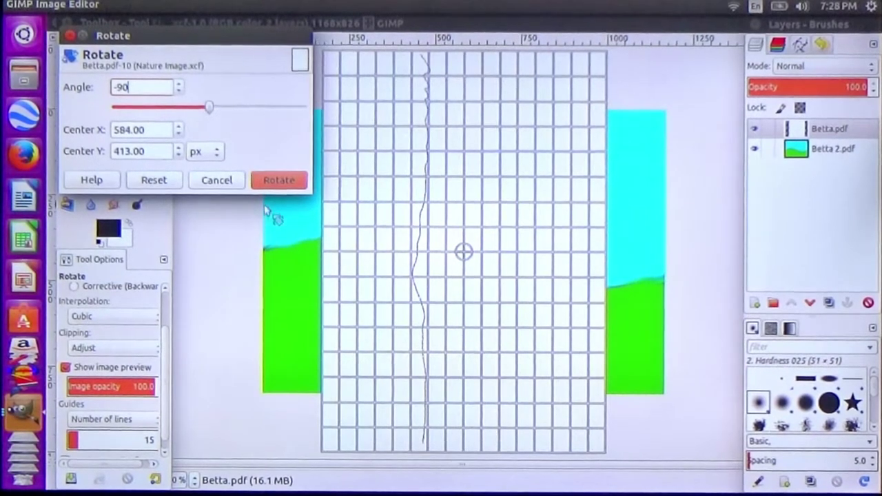
click(270, 183)
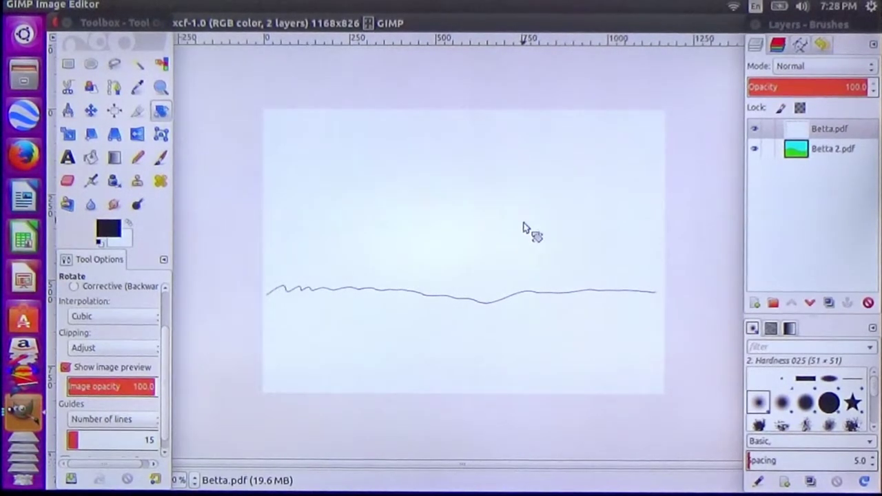
click(825, 148)
click(828, 131)
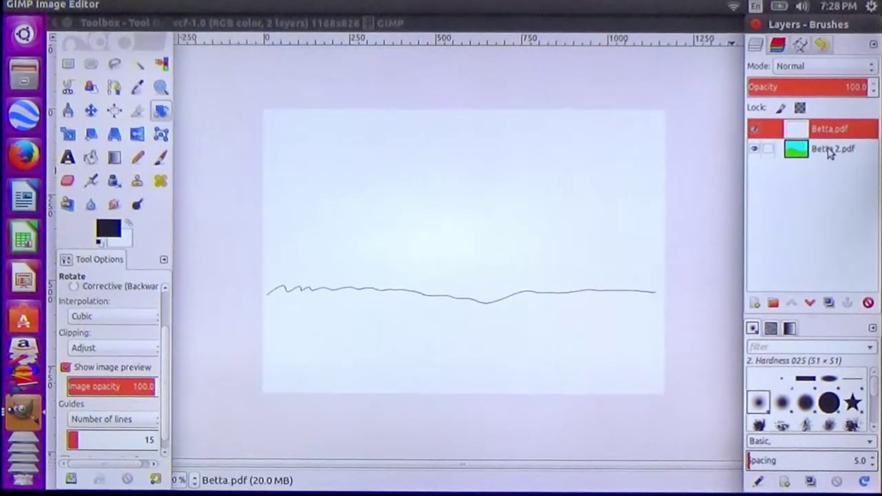
click(832, 155)
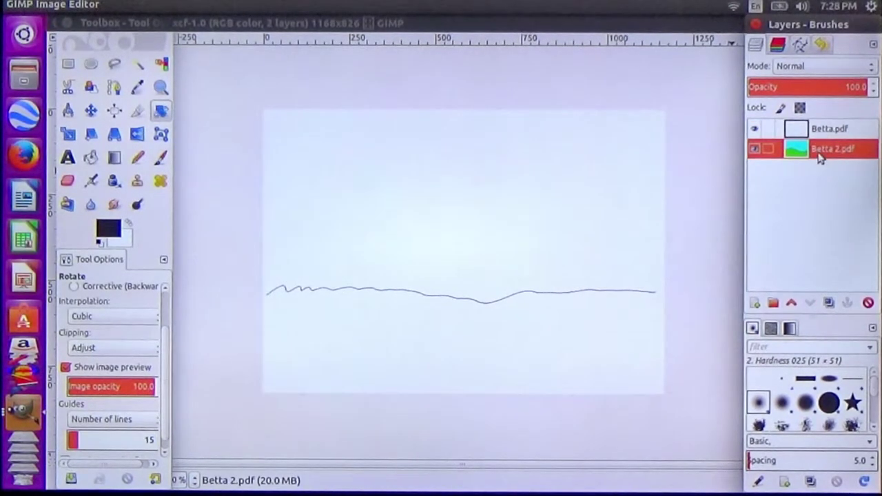
click(821, 136)
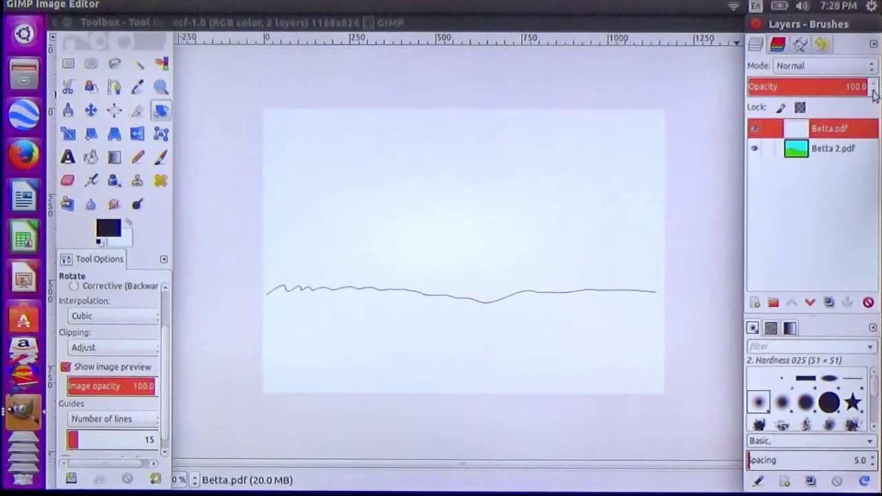
click(475, 290)
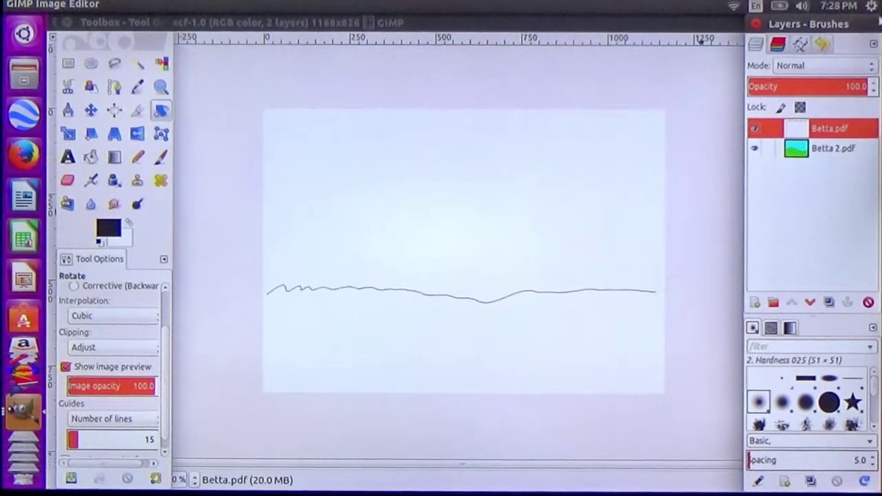
click(872, 90)
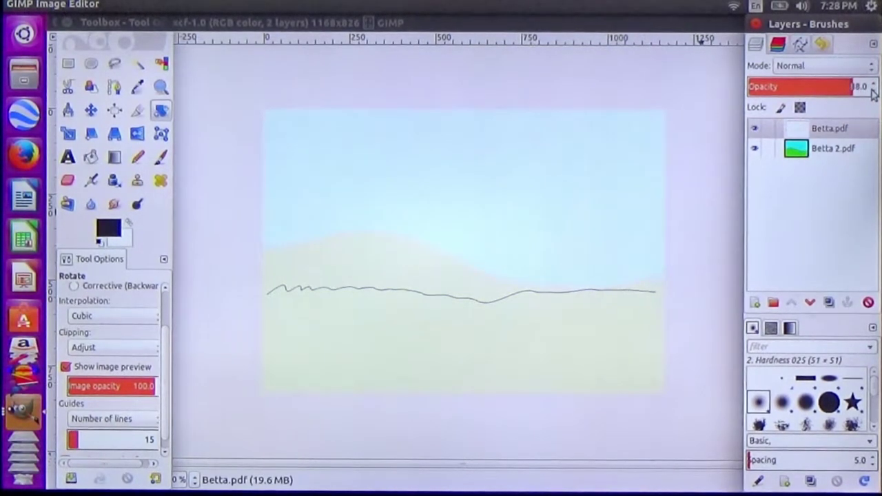
click(873, 92)
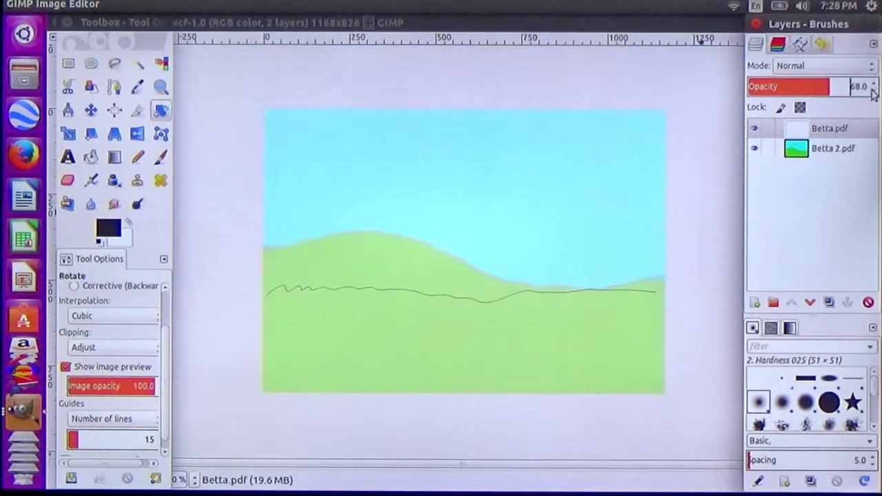
click(831, 128)
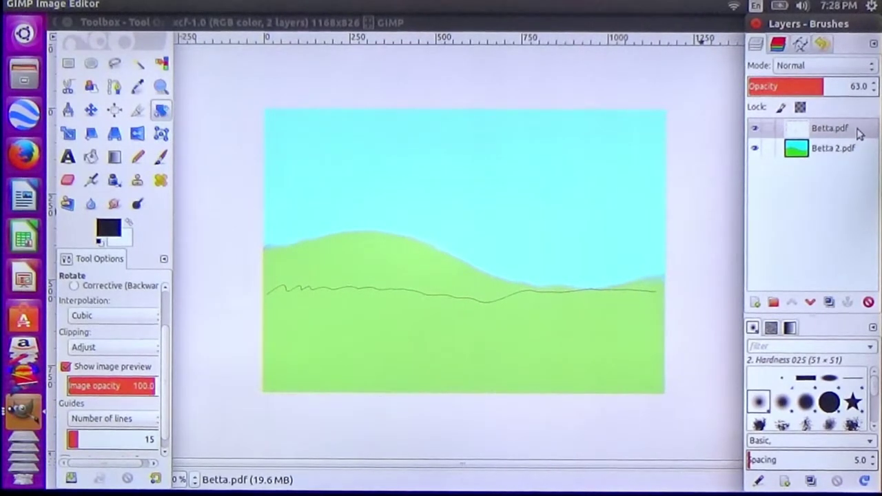
click(874, 91)
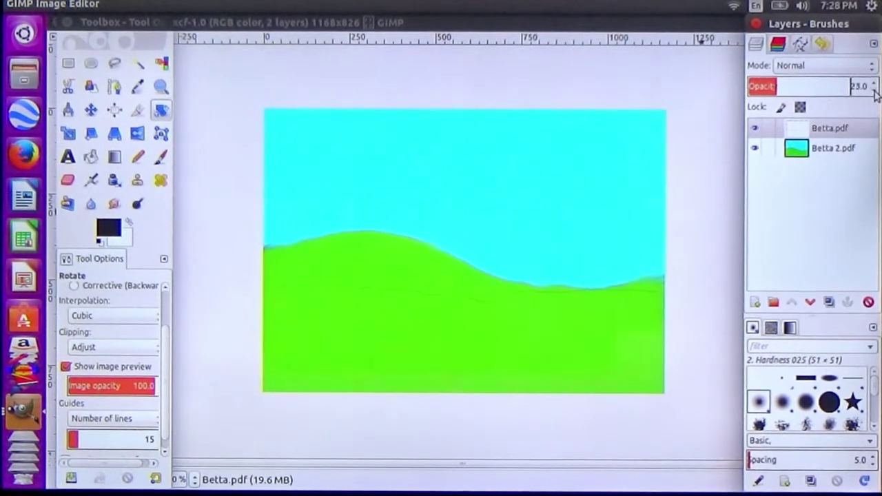
click(874, 91)
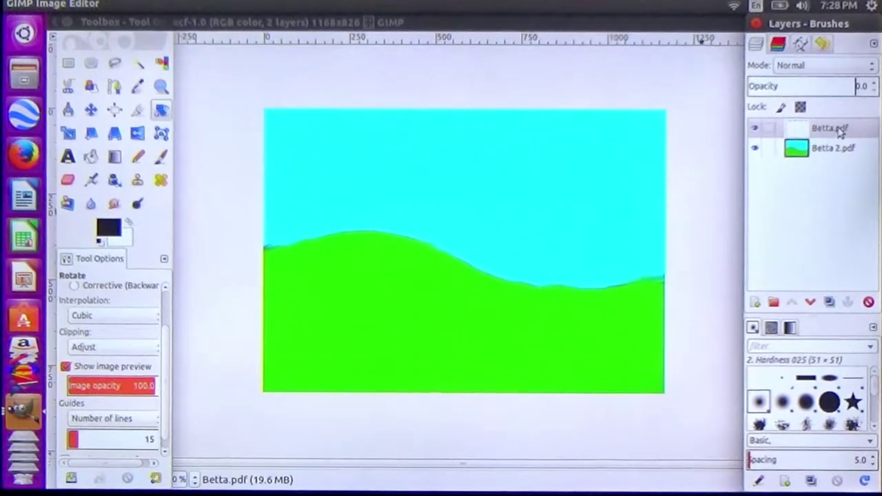
click(874, 82)
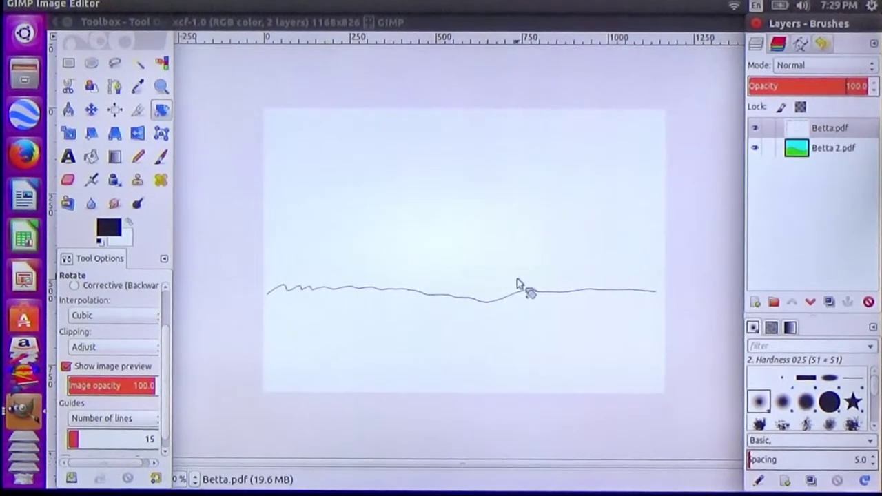
At 100% zoom, shift the sketch layer and extend the line leftward with a 1 px pencil
key(1)
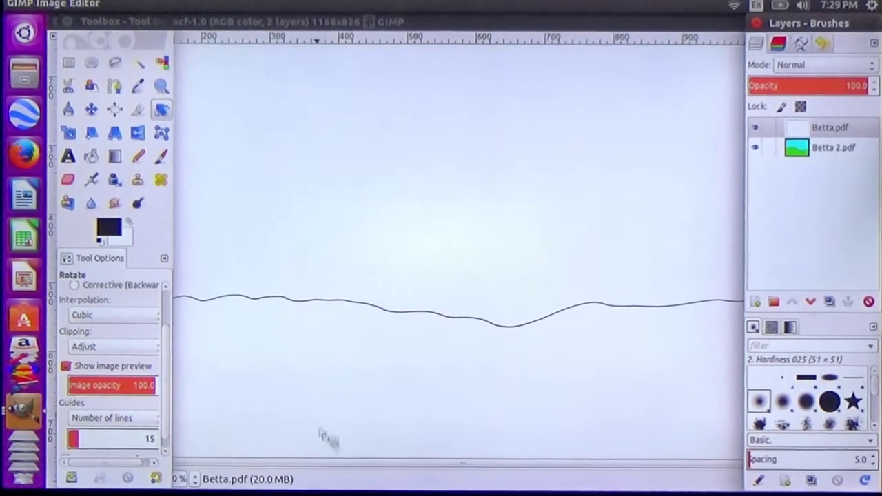
click(97, 114)
drag(266, 250, 483, 231)
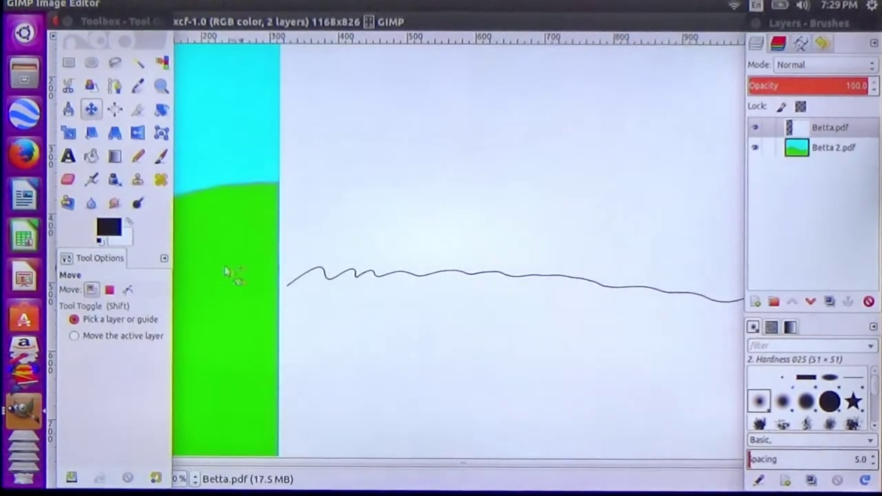
click(138, 157)
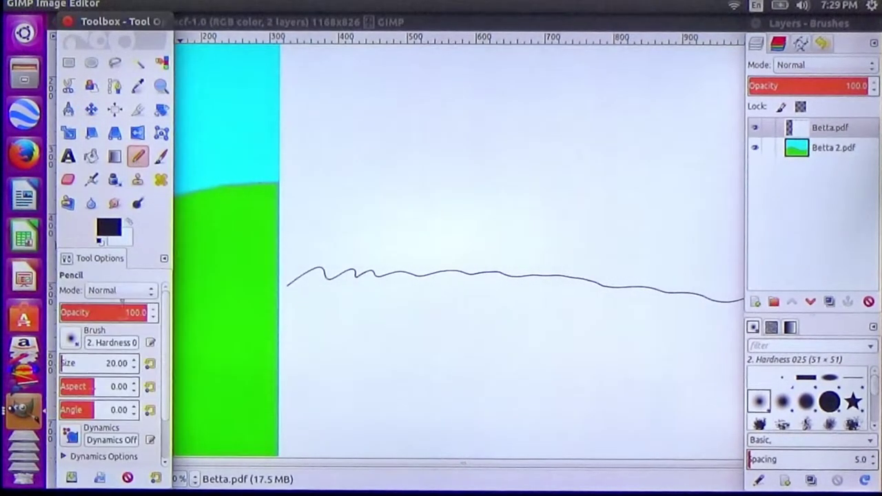
triple_click(118, 363)
text(1)
key(Return)
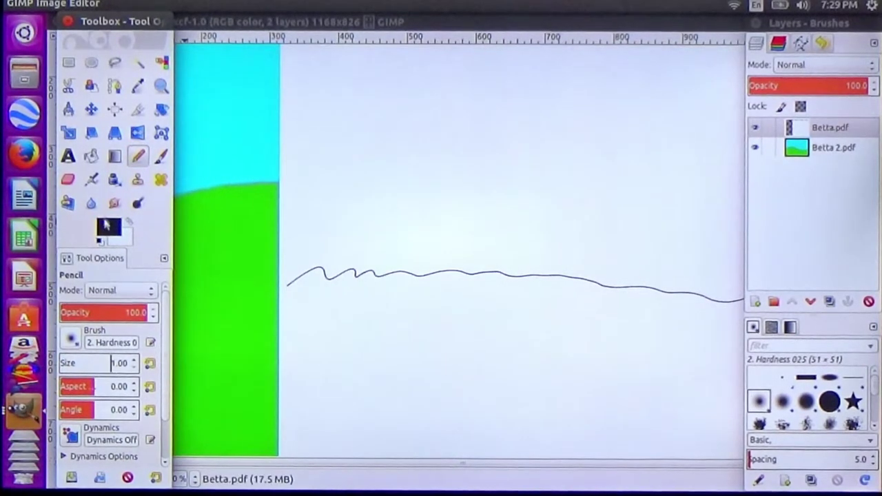
click(288, 288)
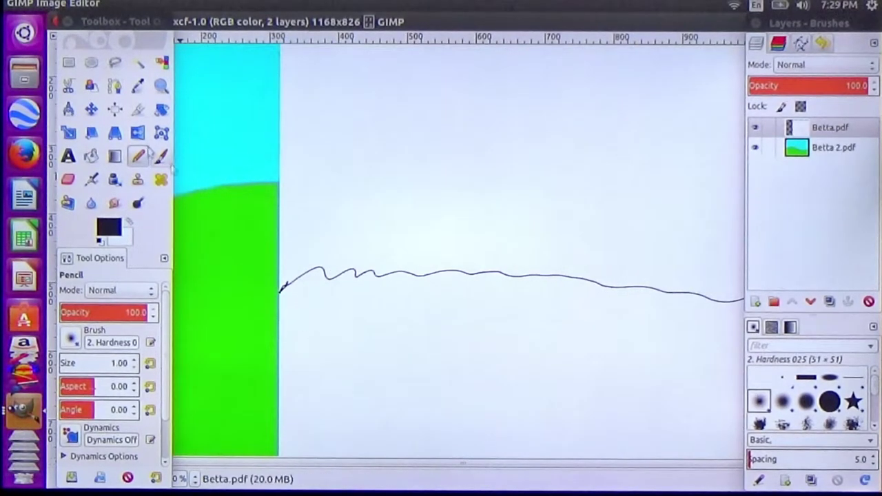
Shift the sketch layer and pencil the wavy line out to the page's right edge
click(91, 109)
drag(303, 210, 493, 278)
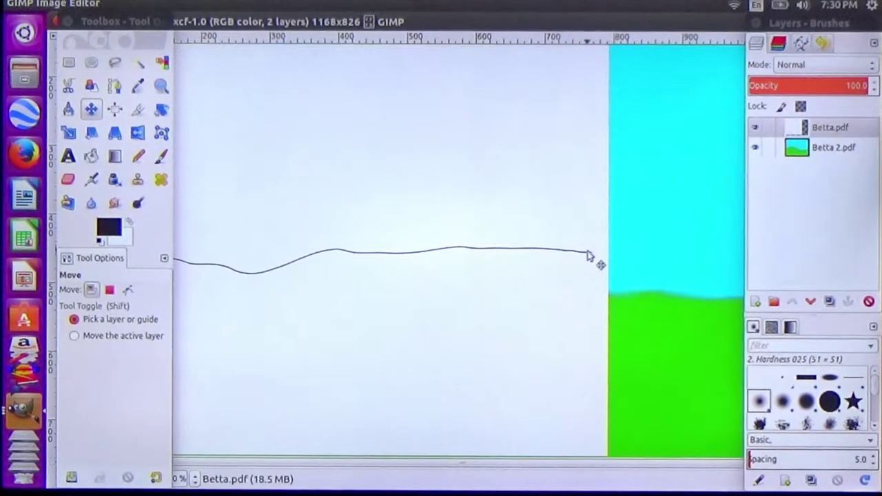
drag(590, 255, 597, 256)
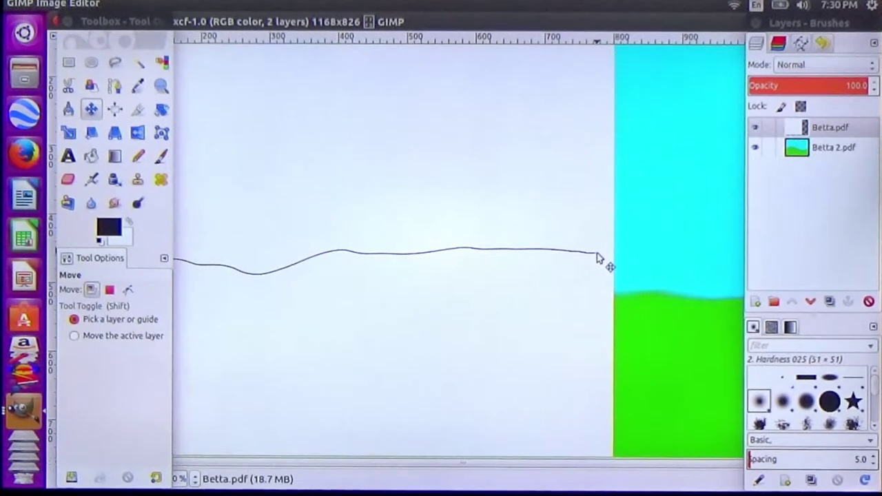
click(138, 156)
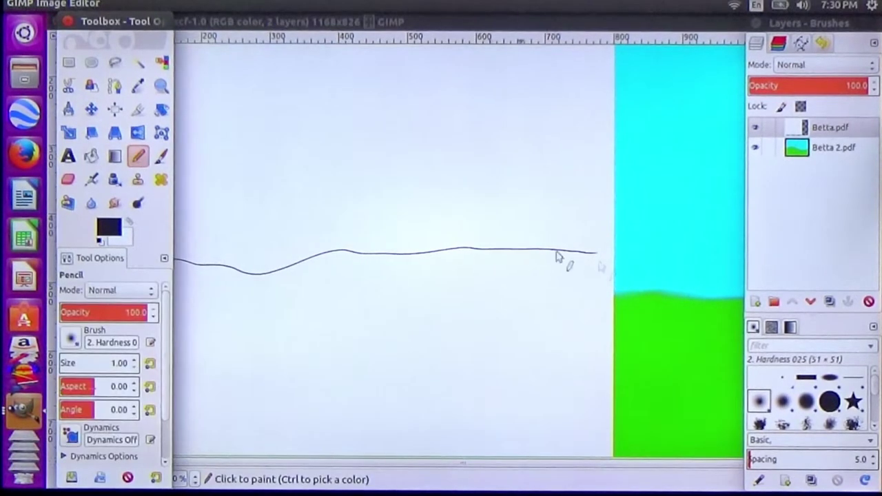
drag(594, 254, 613, 253)
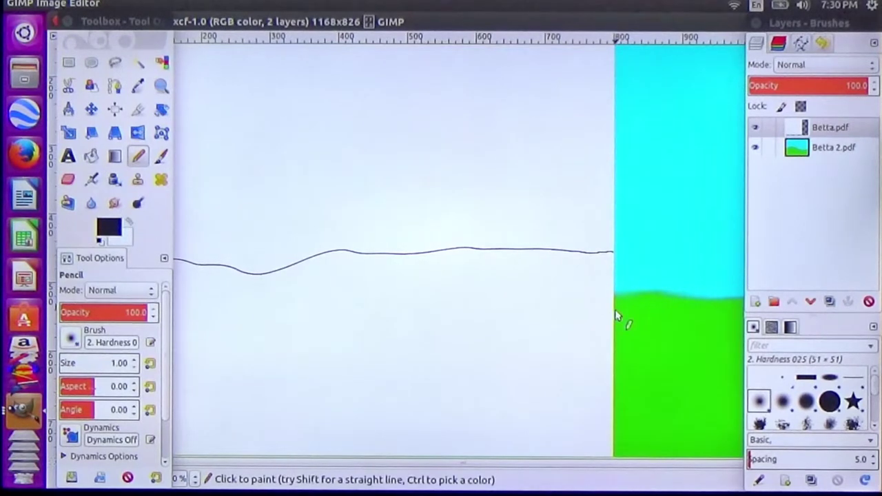
Move the sketch layer back into alignment over the landscape
scroll(354, 213, down, 1)
scroll(355, 211, down, 1)
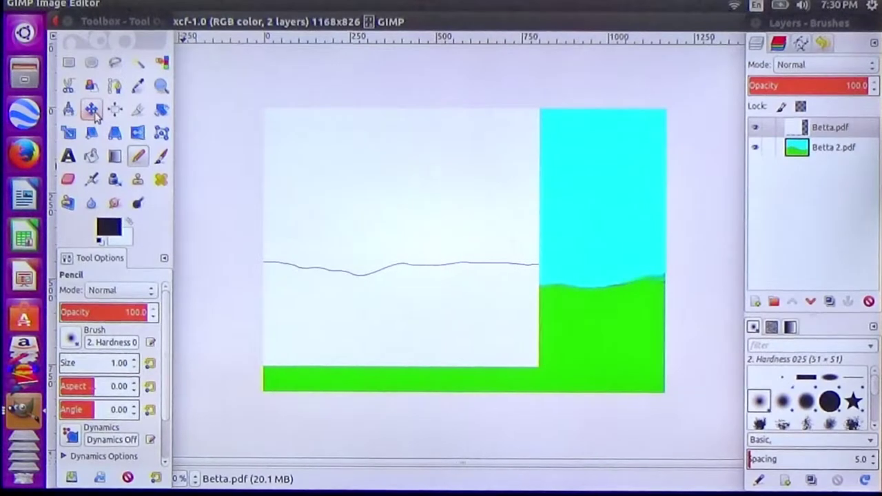
click(91, 109)
mouse_move(317, 247)
mouse_down()
mouse_move(542, 277)
mouse_move(527, 284)
mouse_move(569, 271)
mouse_up()
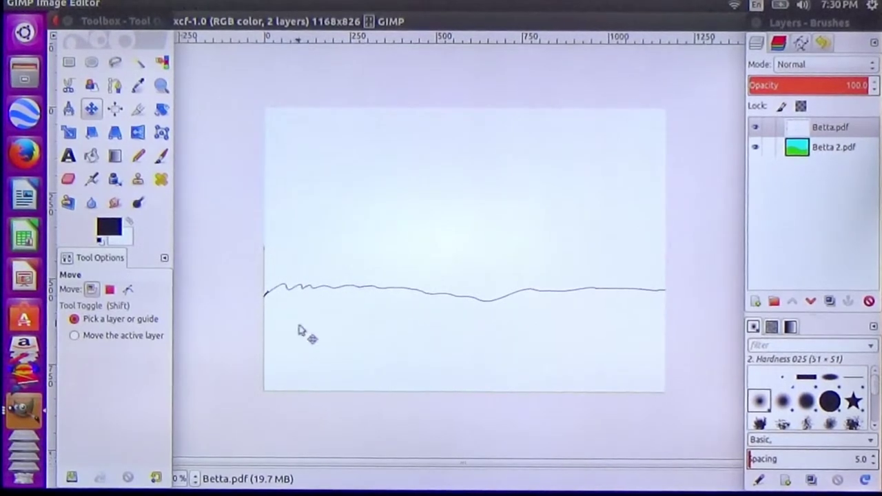
Set the foreground colour to bright green 08a213
click(115, 231)
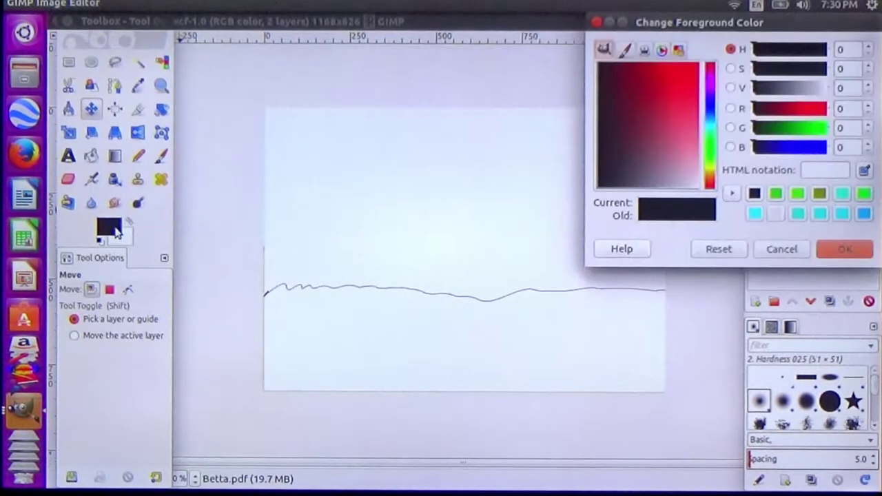
click(711, 151)
click(669, 80)
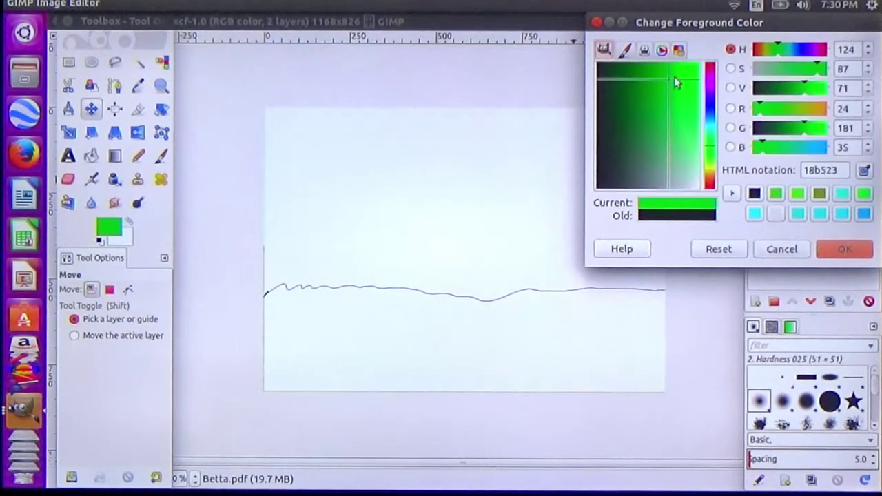
drag(668, 77, 661, 72)
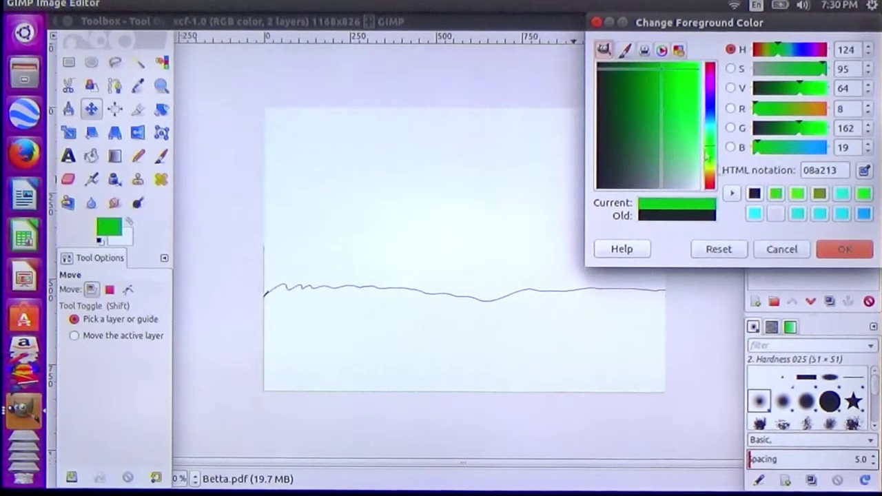
click(842, 251)
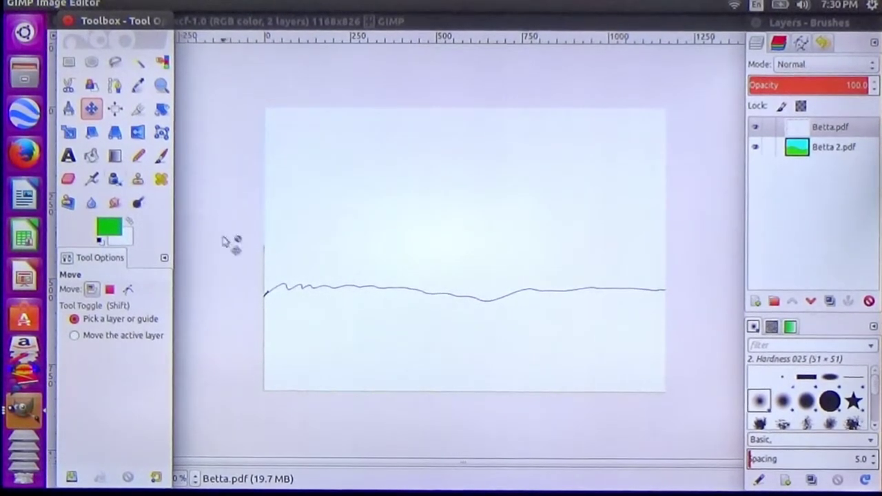
key(shift+b)
Bucket-fill the ground below the hill line, then refill it with darker green 078c11
click(447, 353)
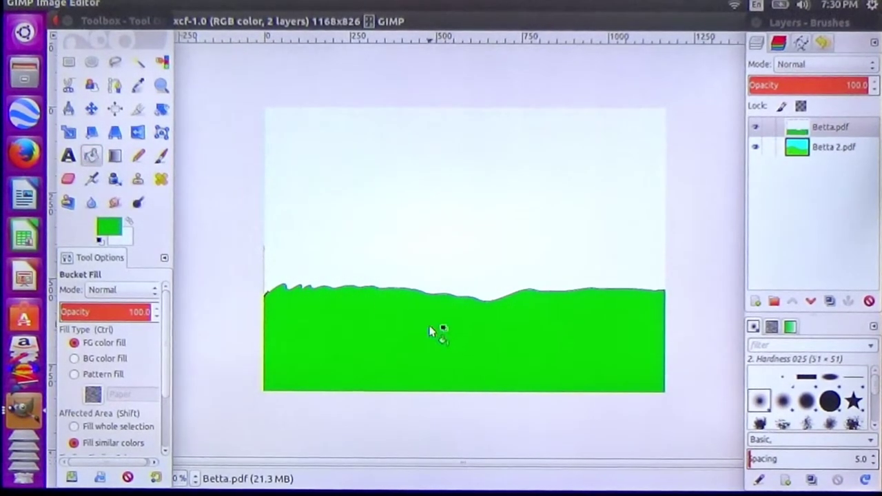
click(108, 226)
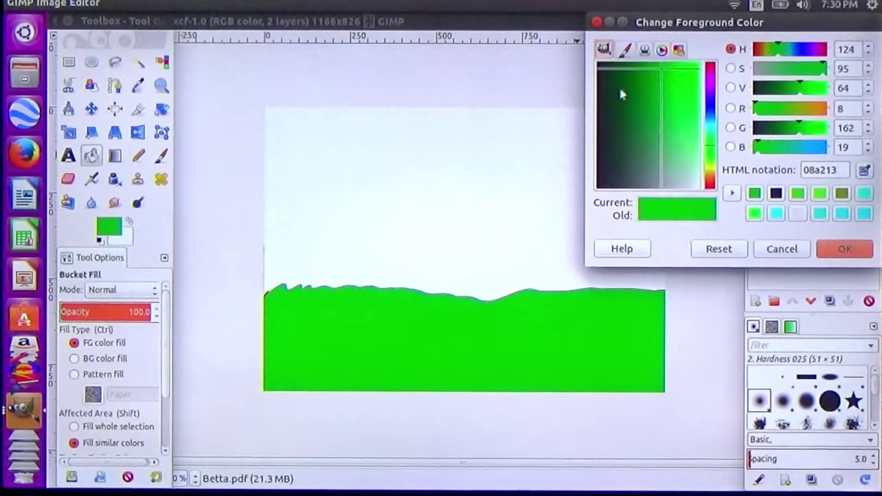
drag(658, 76, 652, 69)
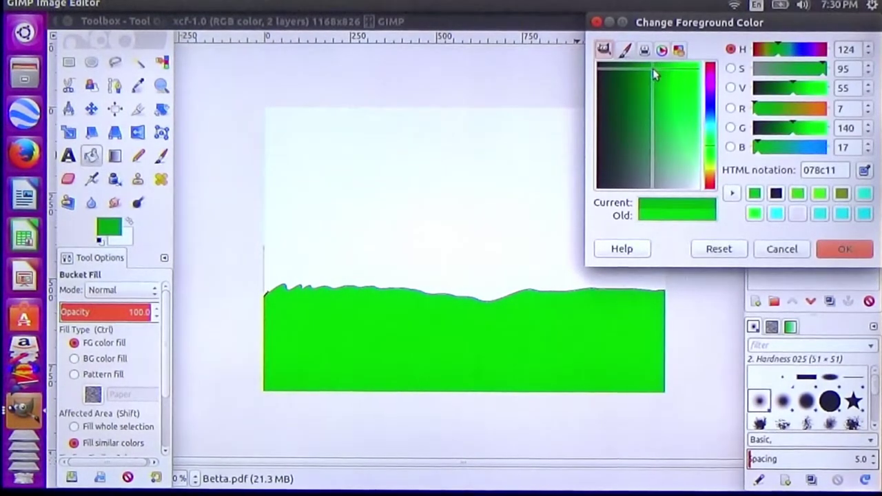
click(845, 249)
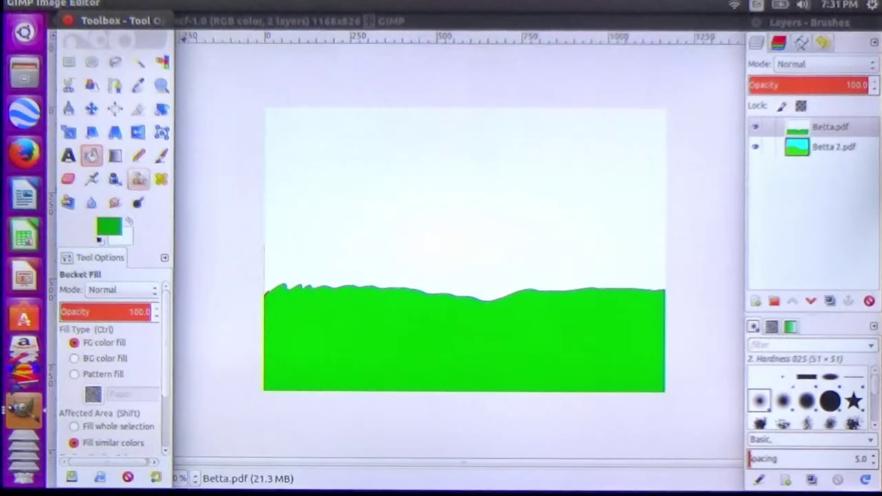
click(370, 310)
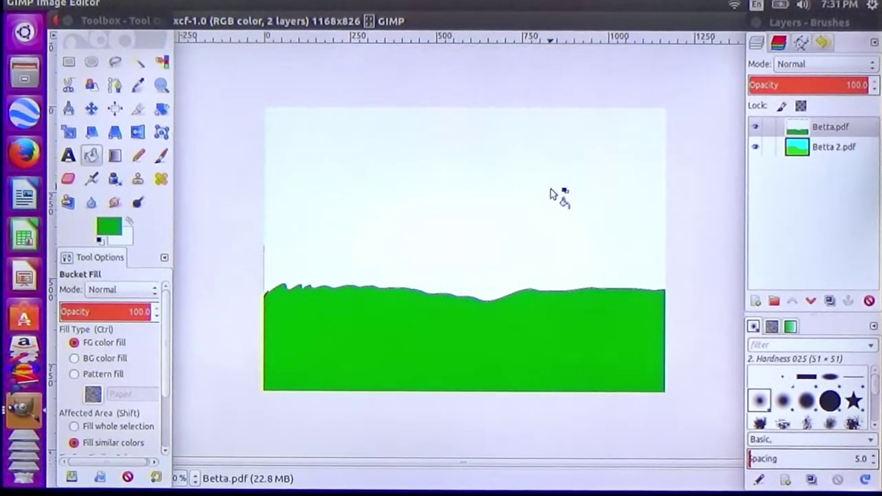
click(91, 110)
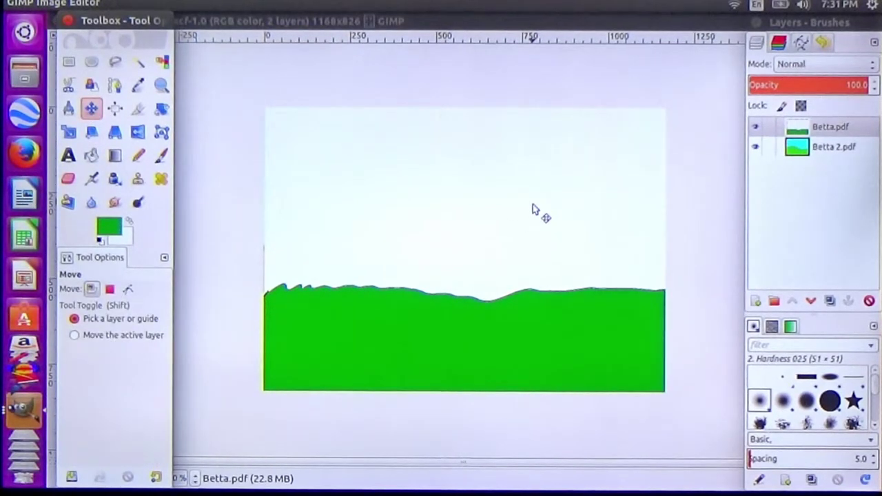
Select the white area above the wavy line by colour and show the selection outline
right_click(519, 169)
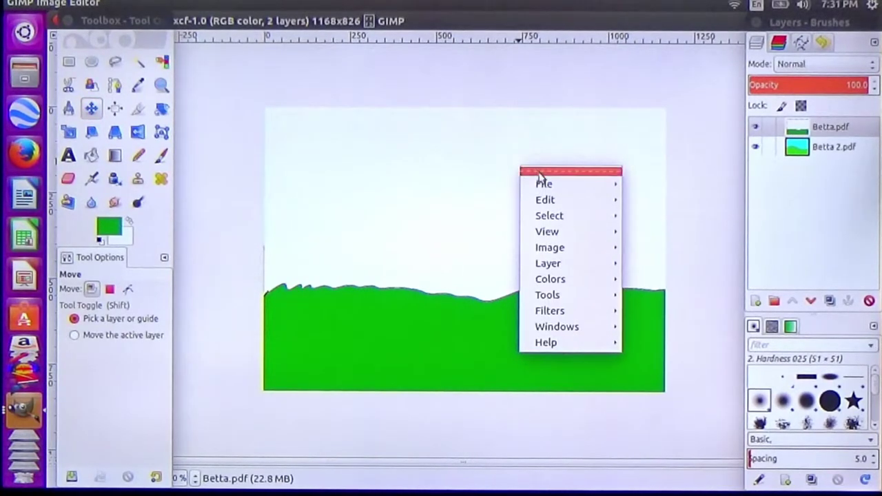
mouse_move(550, 216)
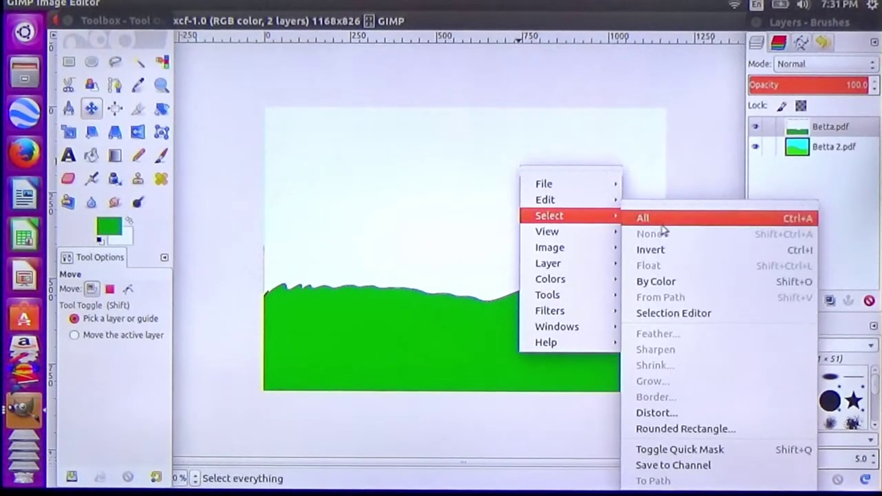
click(669, 283)
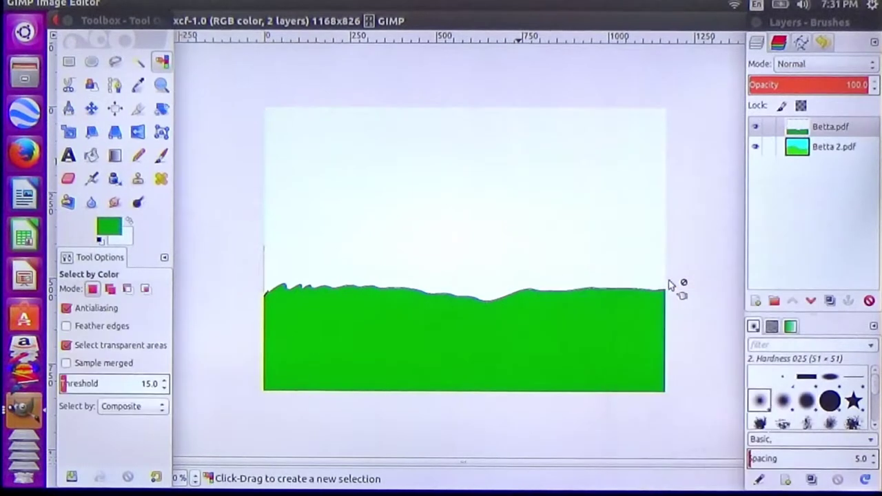
click(505, 196)
click(521, 221)
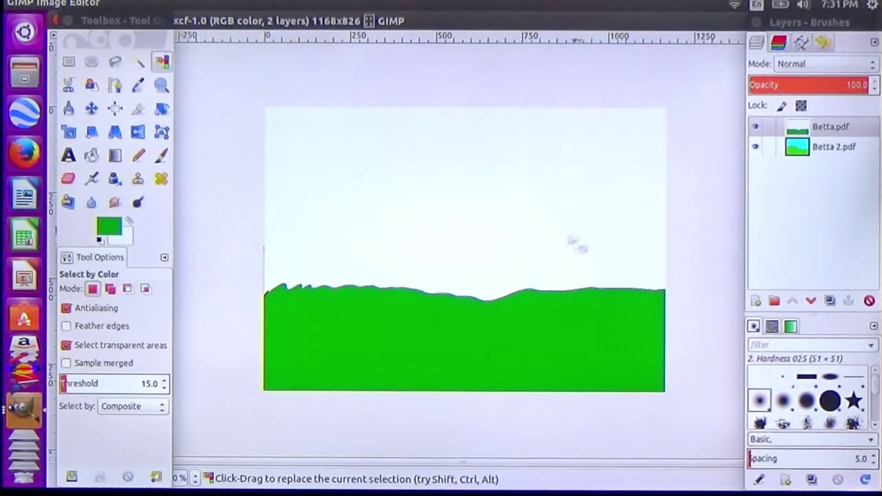
mouse_move(155, 6)
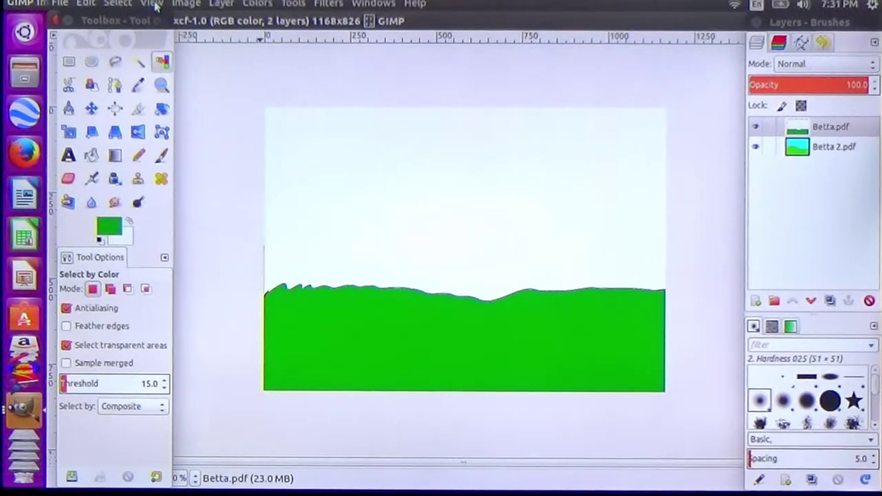
click(151, 5)
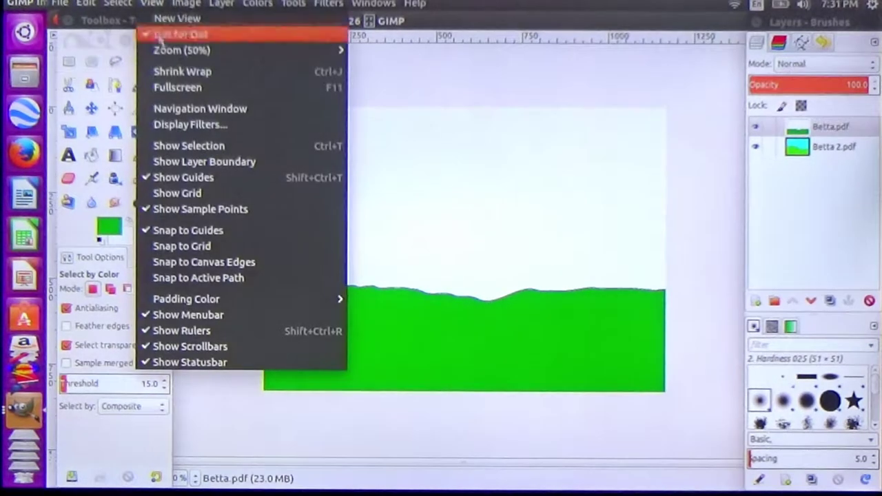
click(191, 150)
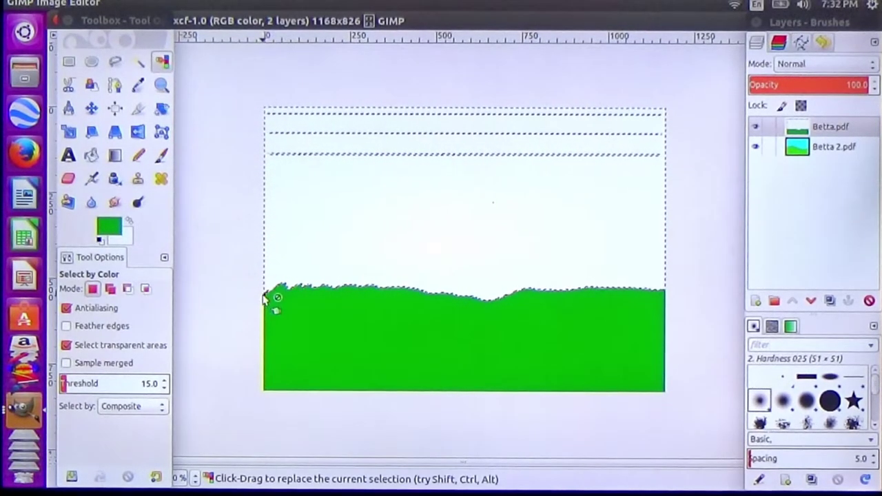
Cut the selected white area away and clear the selection
right_click(522, 229)
mouse_move(550, 261)
click(716, 202)
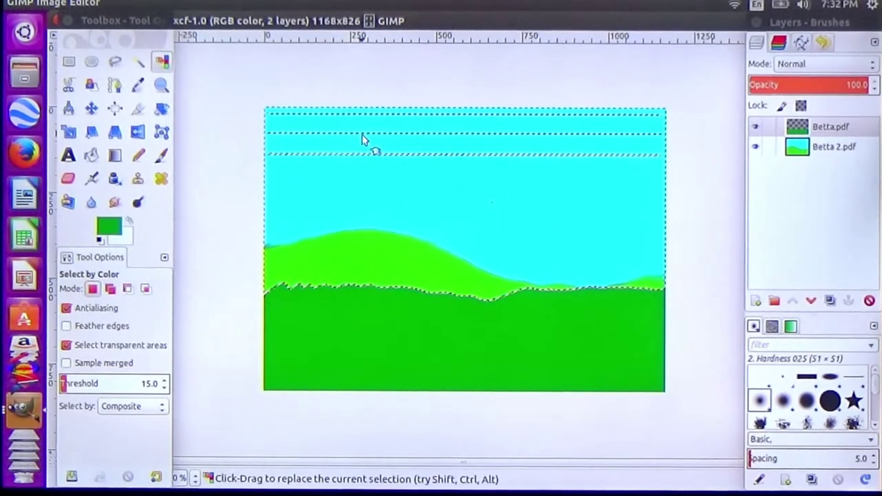
mouse_move(118, 3)
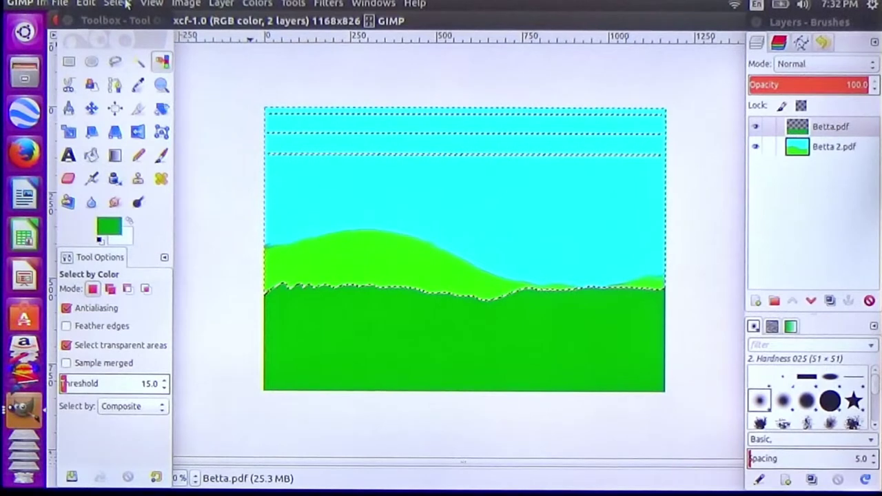
click(126, 3)
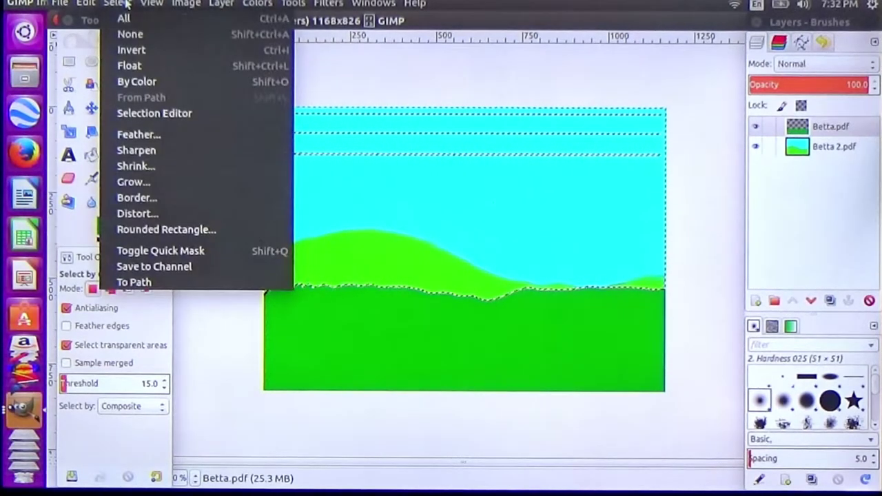
click(588, 219)
right_click(607, 224)
mouse_move(634, 270)
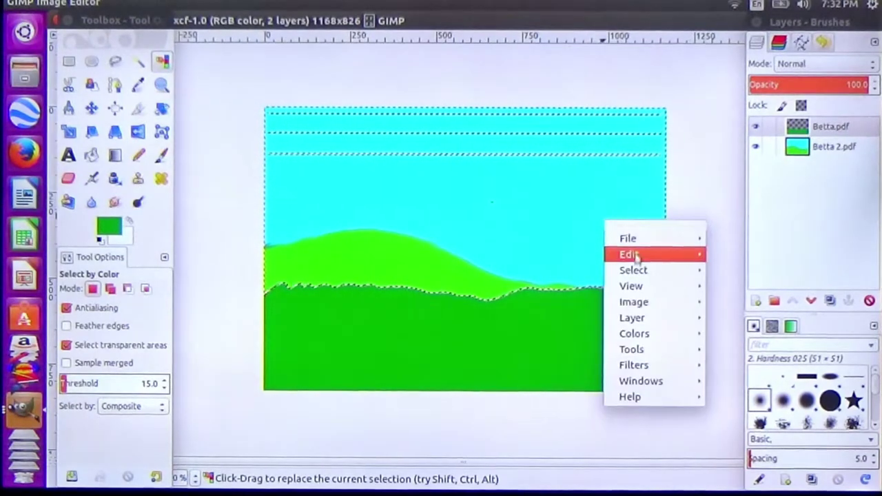
click(505, 234)
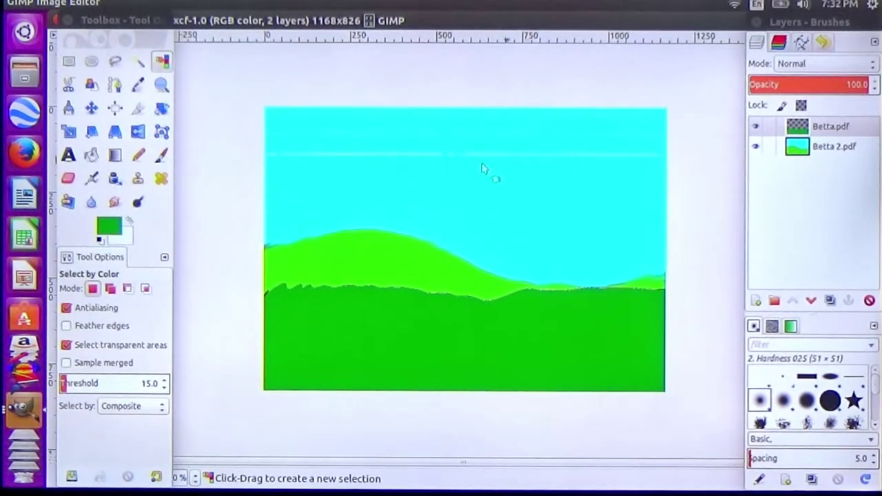
Erase the faint sky streak with a hard-edged eraser, then smudge the left grass edge
click(69, 179)
scroll(136, 364, up, 5)
scroll(136, 364, up, 20)
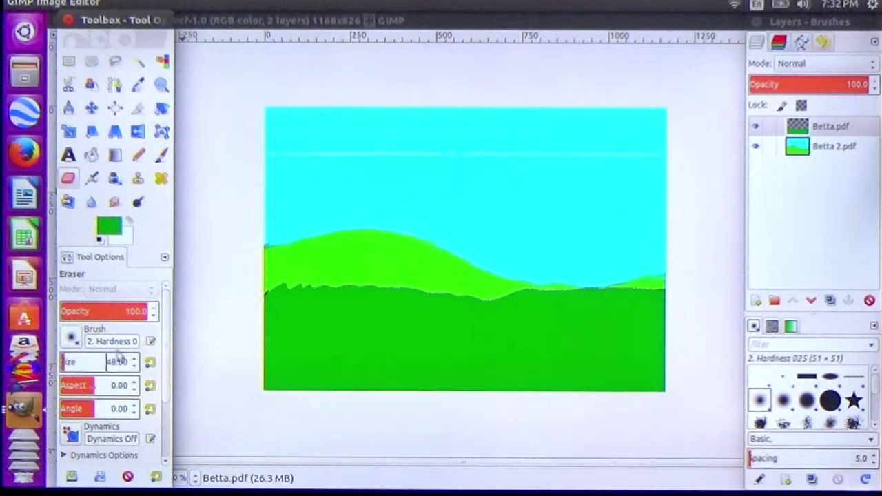
drag(166, 405, 166, 459)
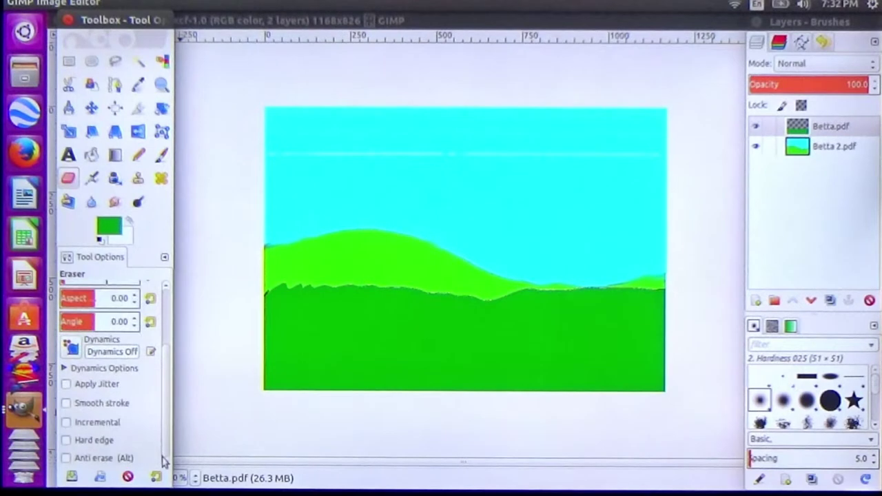
click(114, 445)
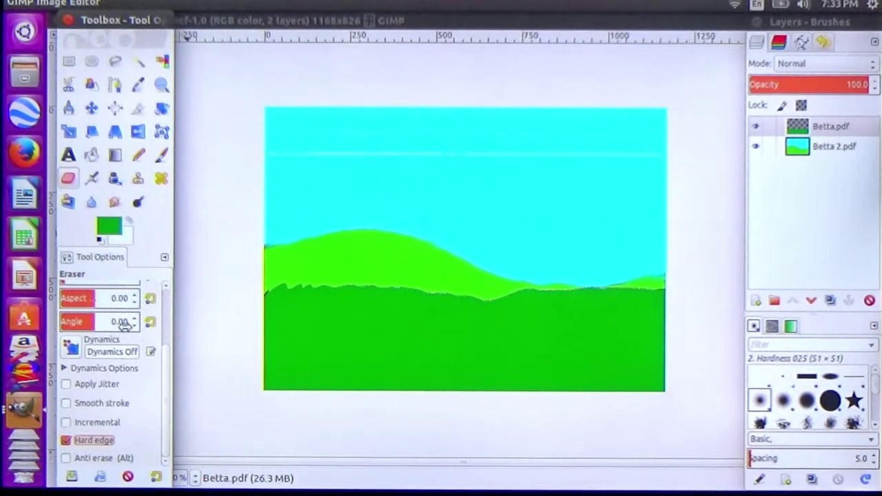
mouse_move(331, 143)
mouse_down()
mouse_move(320, 167)
mouse_move(524, 159)
mouse_up()
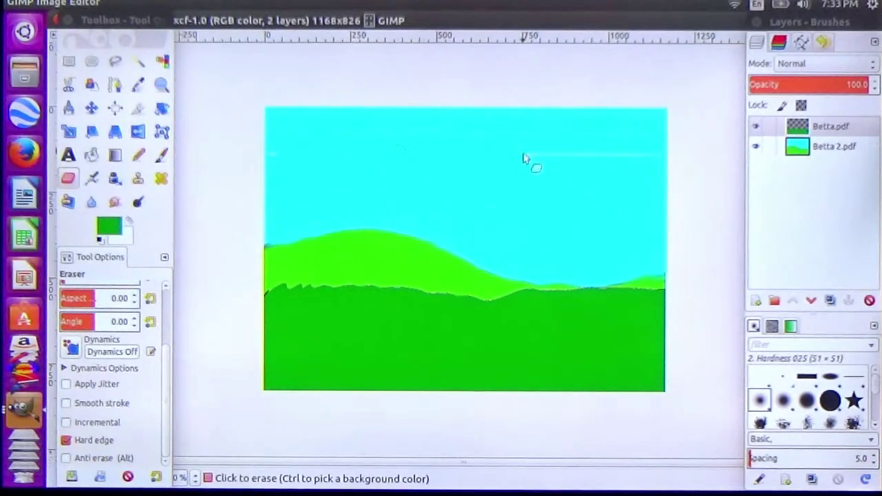
mouse_move(618, 159)
mouse_down()
mouse_move(591, 168)
mouse_move(611, 142)
mouse_up()
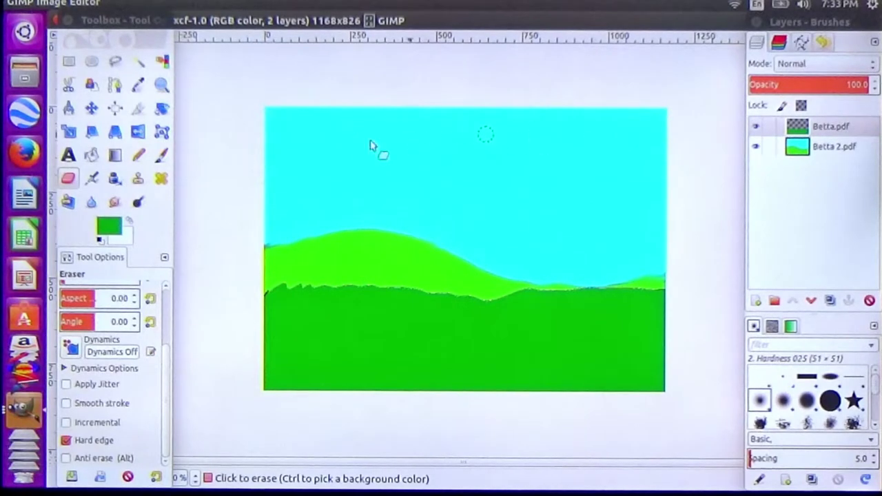
click(589, 147)
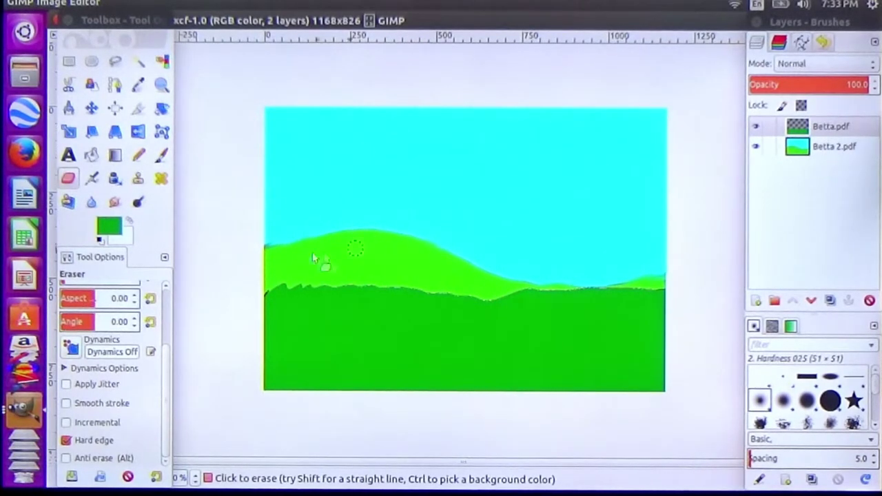
click(115, 202)
mouse_move(276, 275)
mouse_down()
mouse_move(280, 291)
mouse_move(268, 292)
mouse_up()
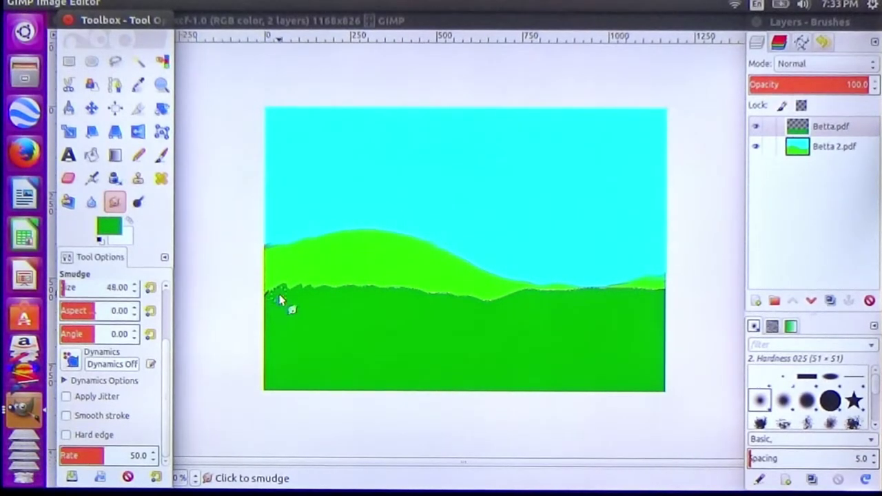
Smudge the dark green ground's top edge smooth left to right, then select the Betta.pdf layer
drag(275, 295, 523, 304)
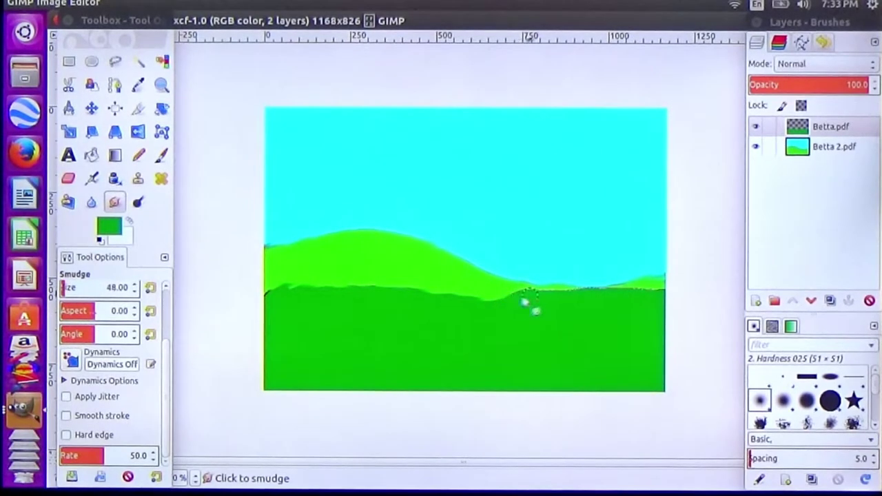
drag(594, 294, 655, 294)
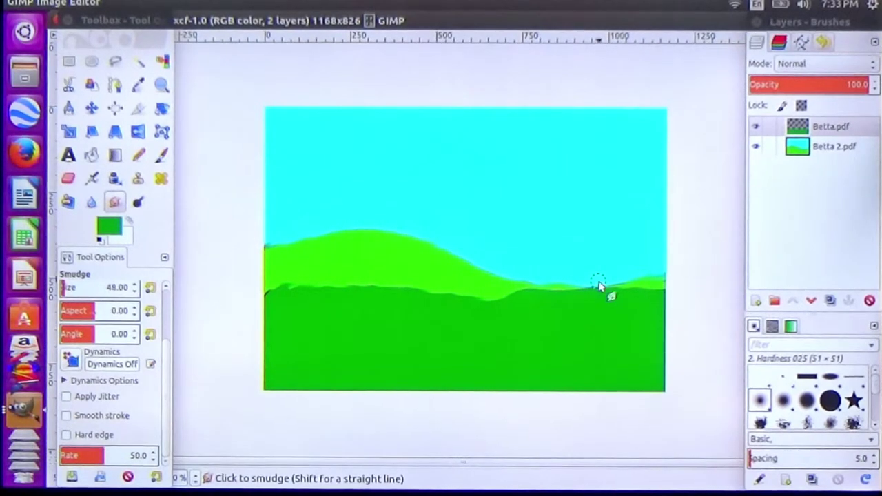
key(plus)
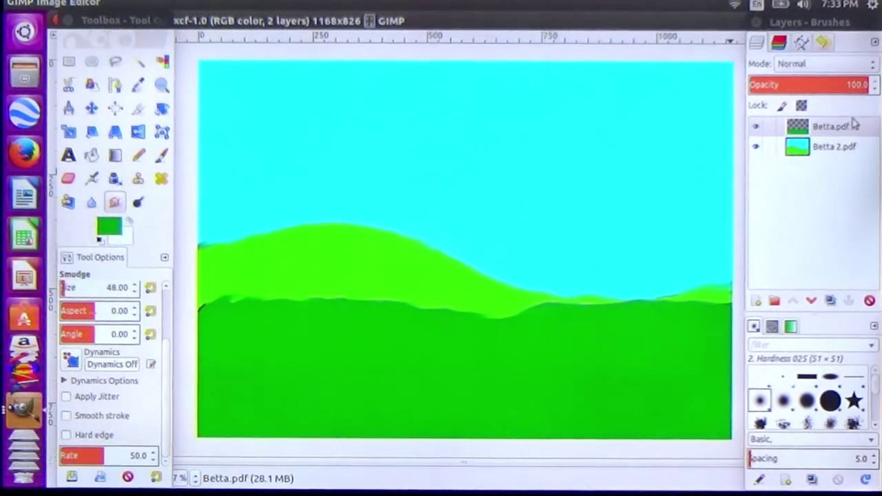
click(831, 126)
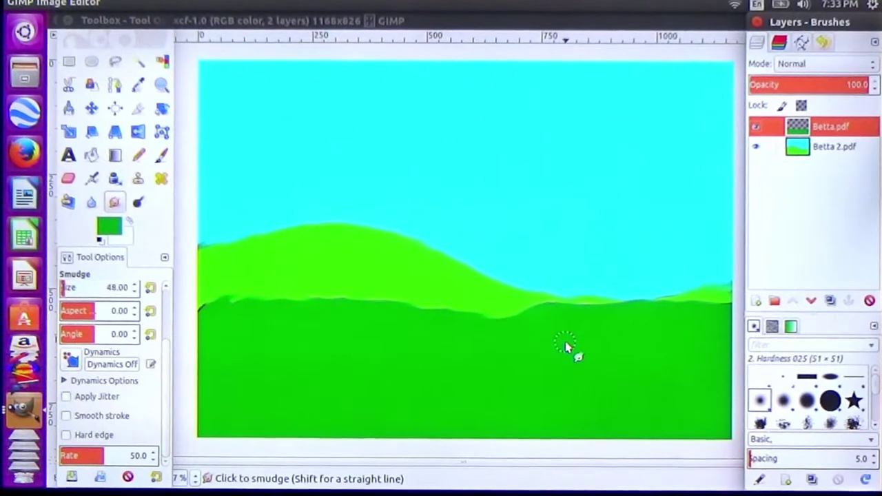
Make the Betta 2.pdf cyan-sky layer visible beneath the green-hills layer
click(759, 147)
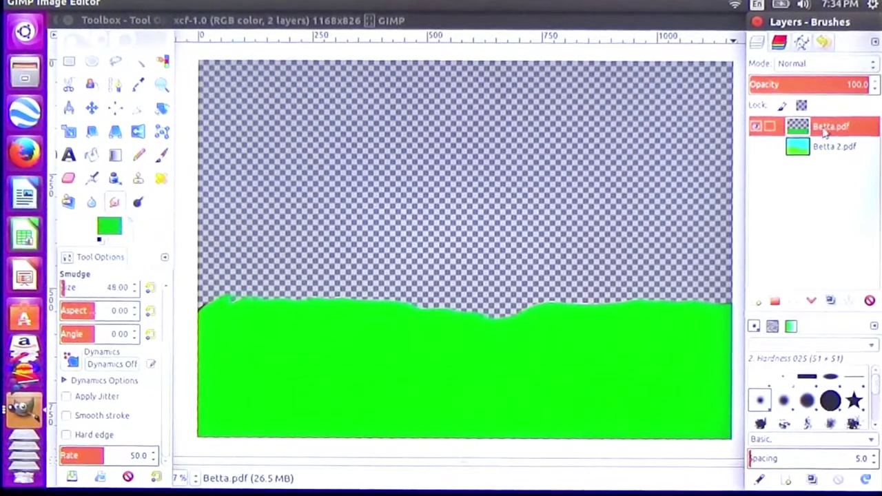
click(756, 128)
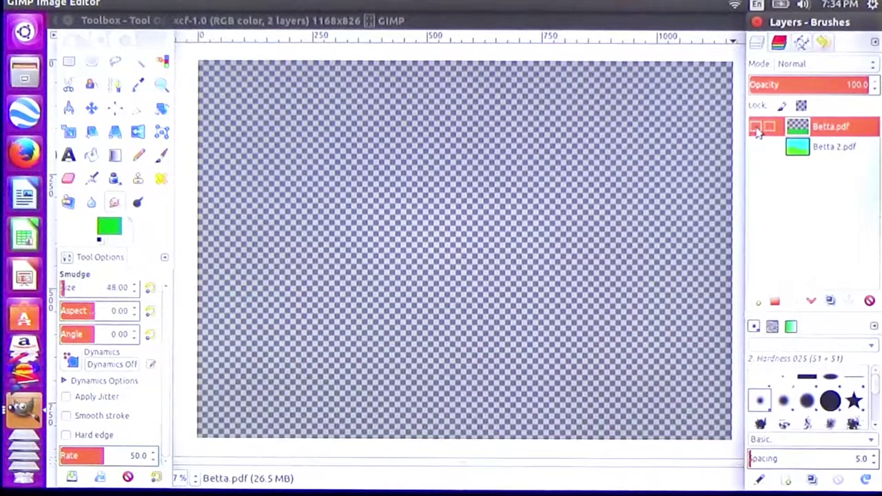
click(756, 128)
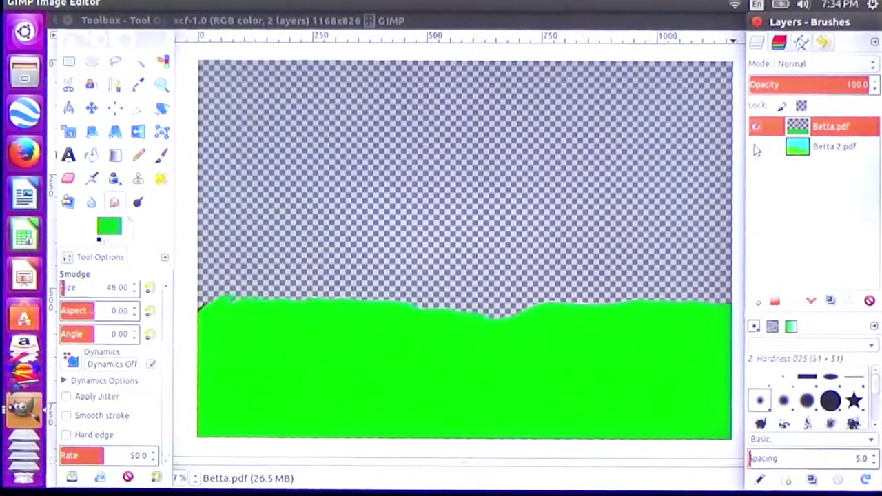
click(757, 145)
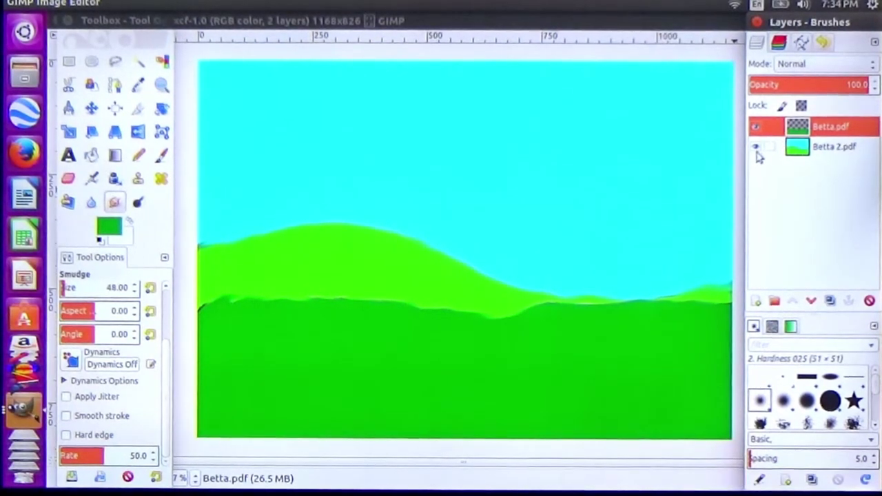
scroll(557, 203, down, 1)
scroll(557, 203, down, 1)
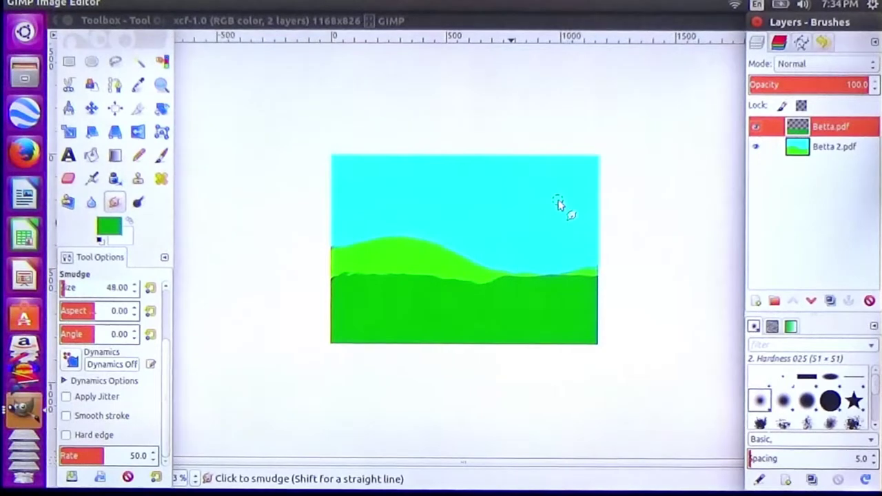
scroll(557, 203, up, 1)
Add Flowers And Cloud.pdf as a new top layer over the landscape
click(557, 202)
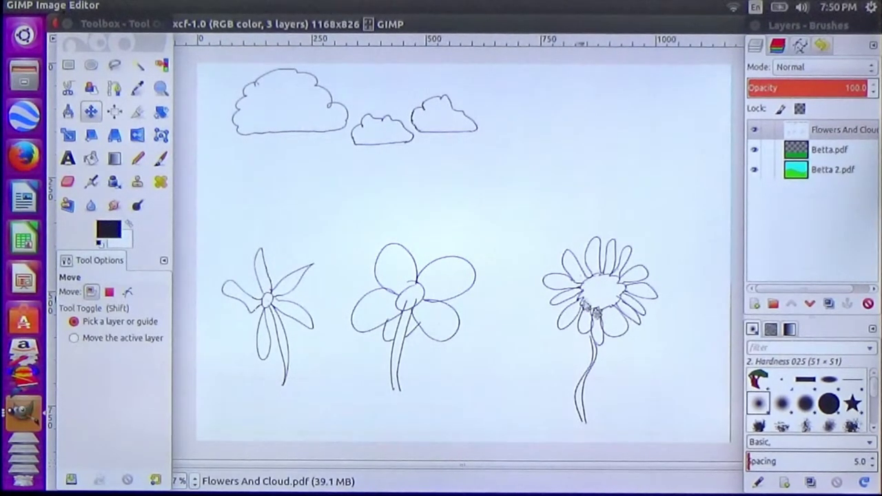
drag(554, 300, 640, 266)
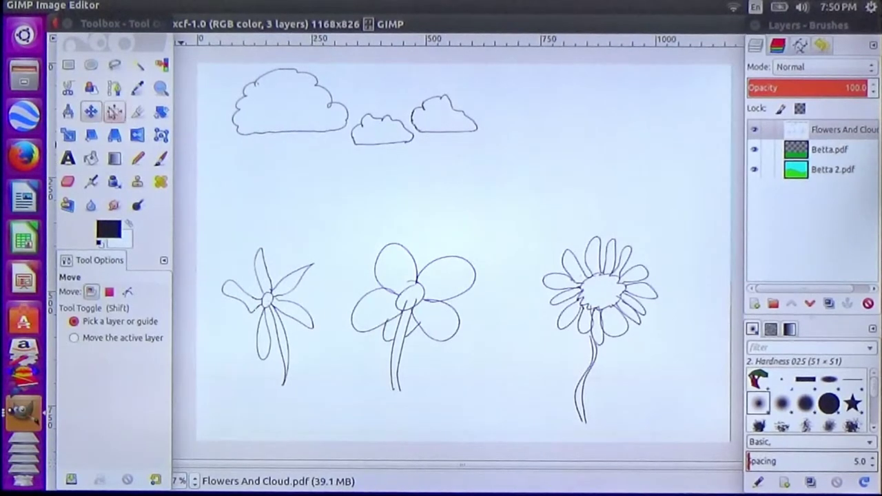
Delete everything on the drawings layer outside a rectangle around the right-hand daisy
click(68, 67)
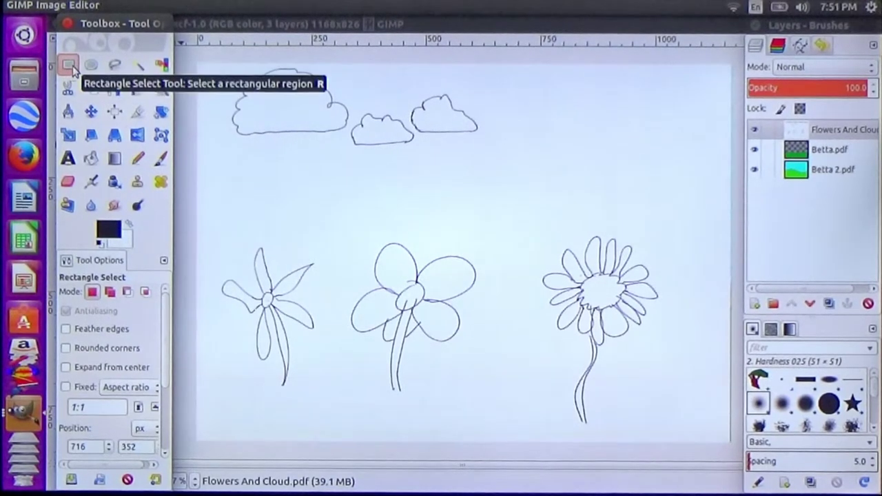
drag(514, 220, 679, 440)
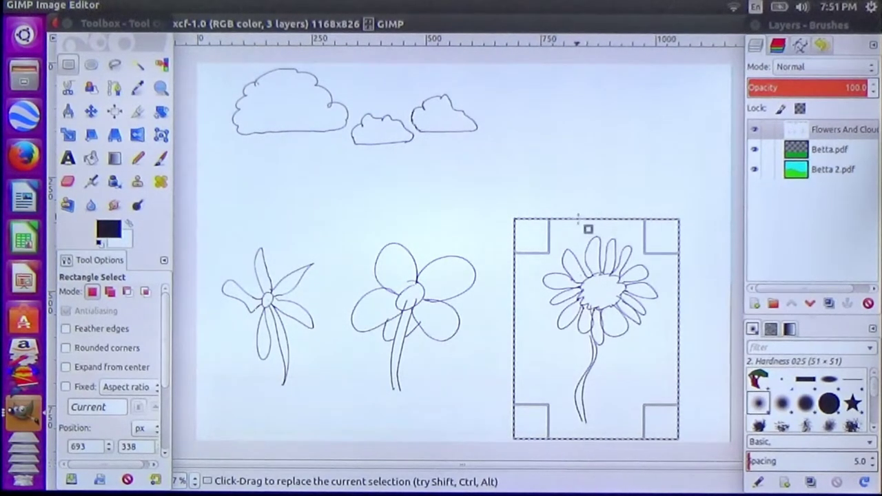
right_click(639, 334)
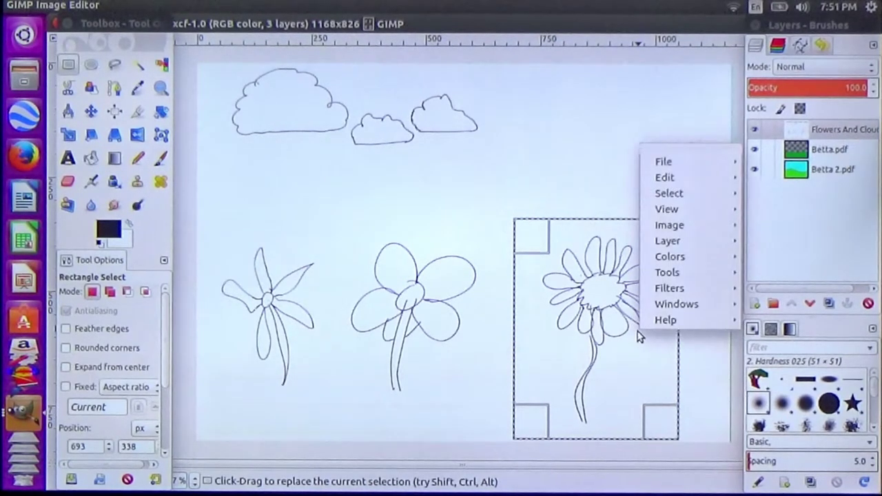
mouse_move(670, 193)
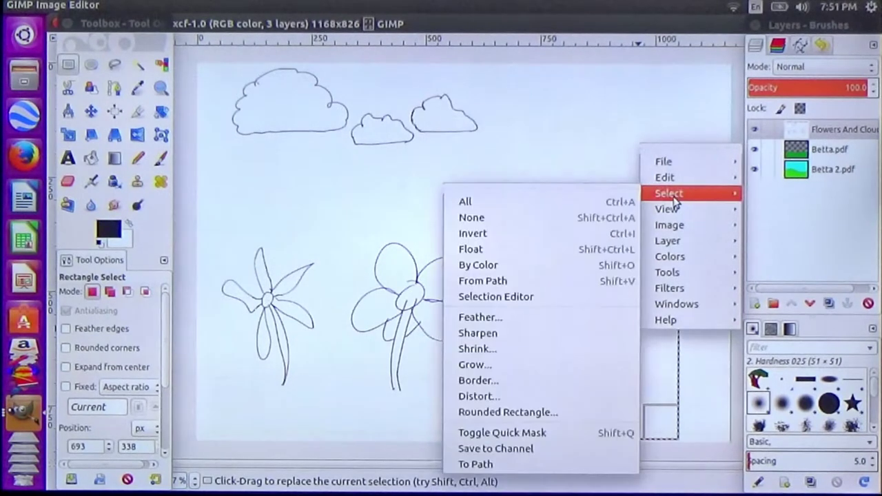
click(488, 234)
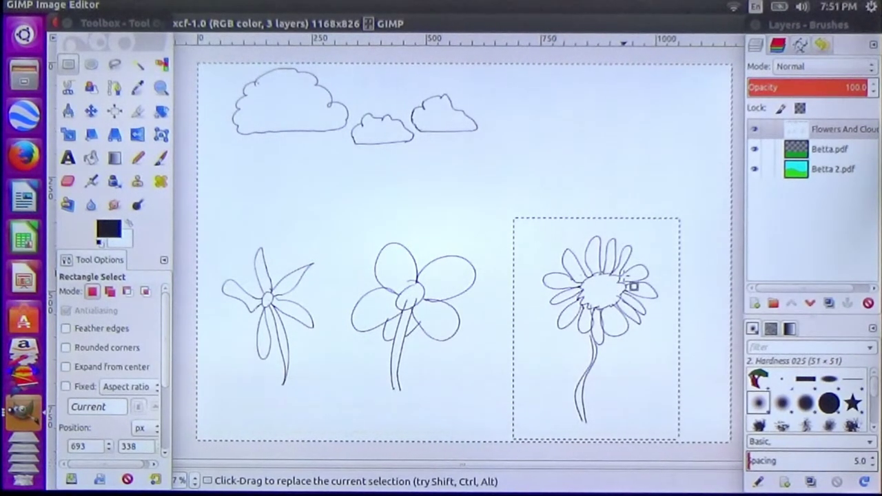
key(Delete)
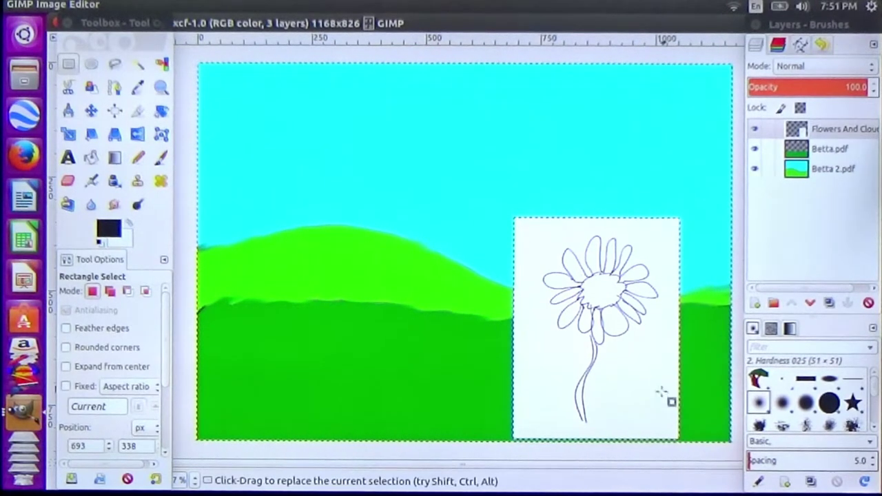
Select the white area around the daisy by colour and delete it, keeping only the outline
right_click(626, 365)
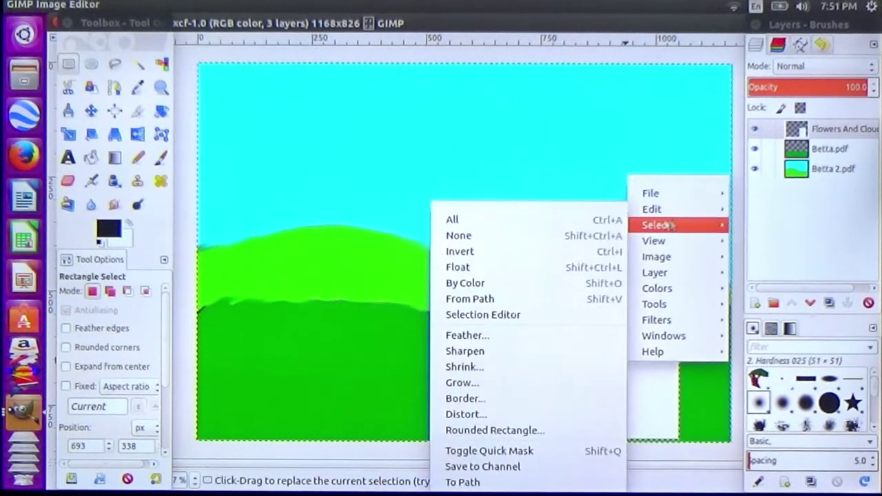
click(476, 282)
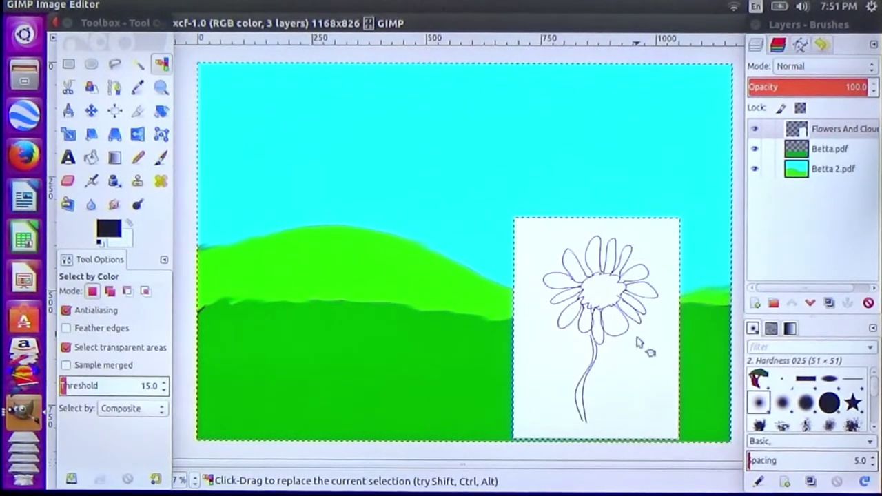
click(639, 374)
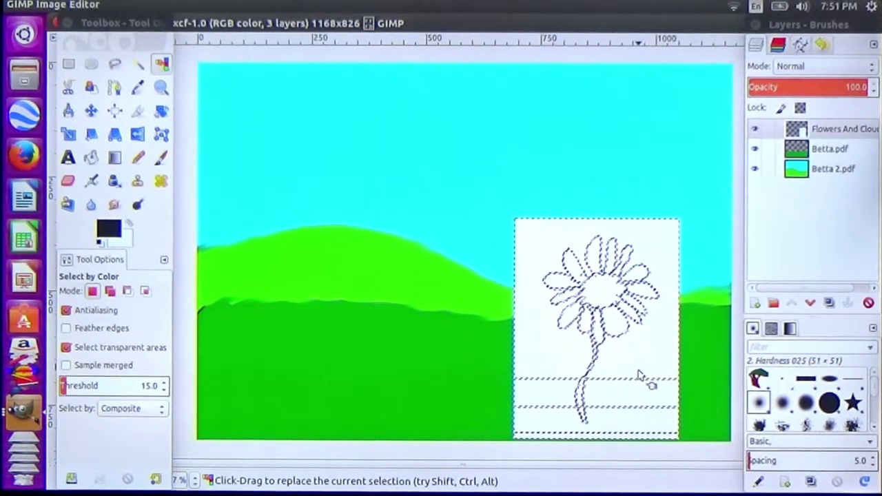
key(Delete)
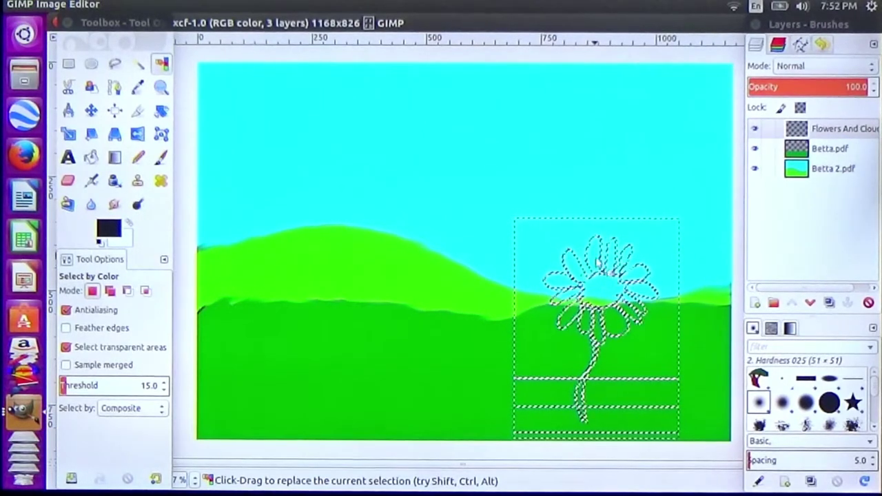
Set the foreground colour to orange-red f76d3c using the colour wheel triangle
click(103, 233)
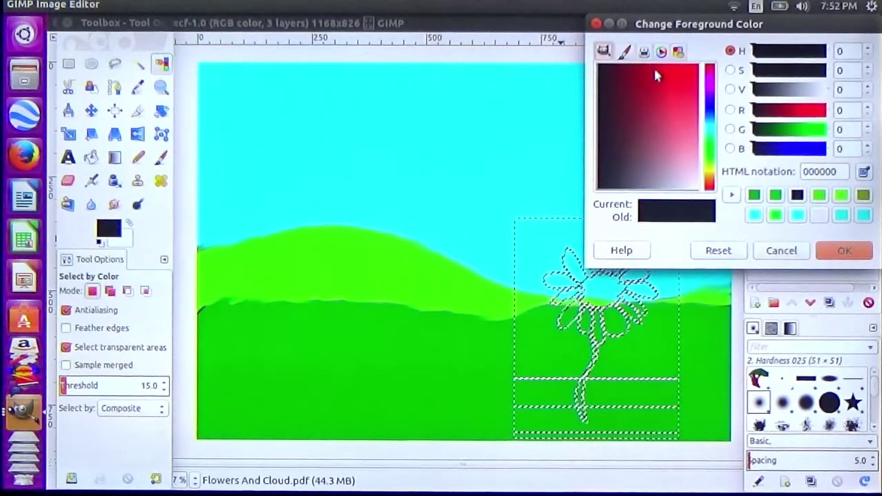
click(708, 178)
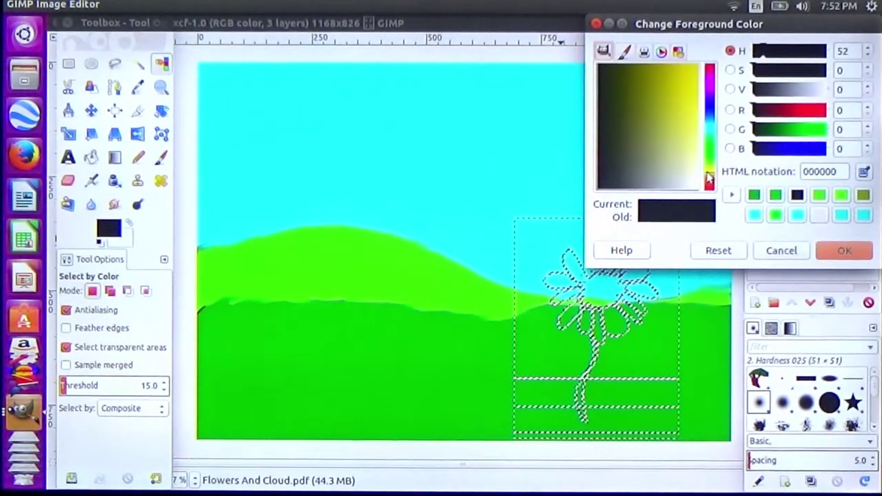
drag(708, 181, 714, 187)
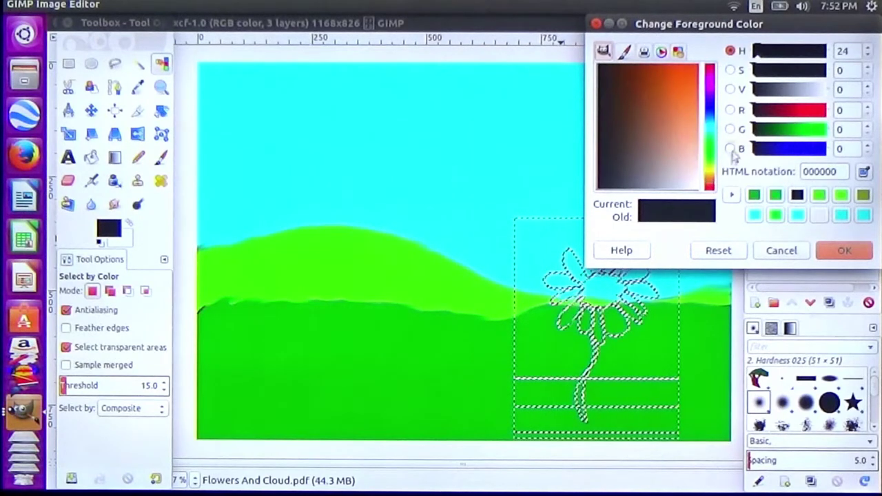
click(669, 93)
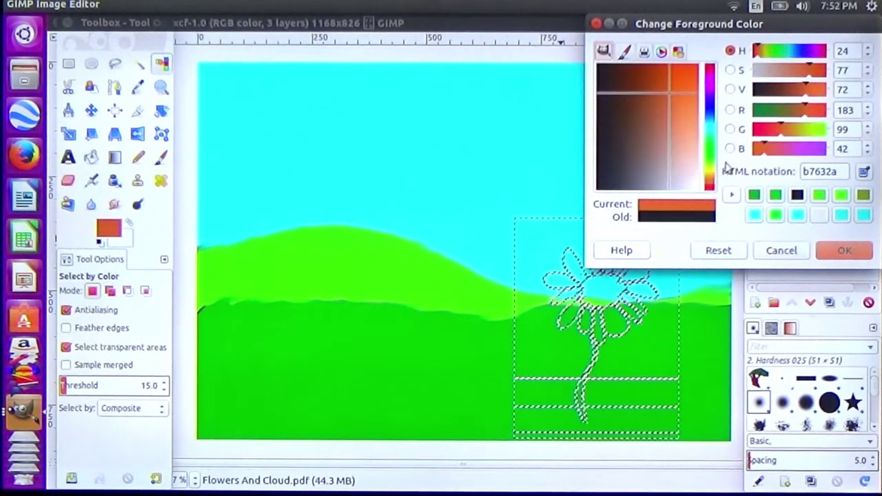
click(662, 53)
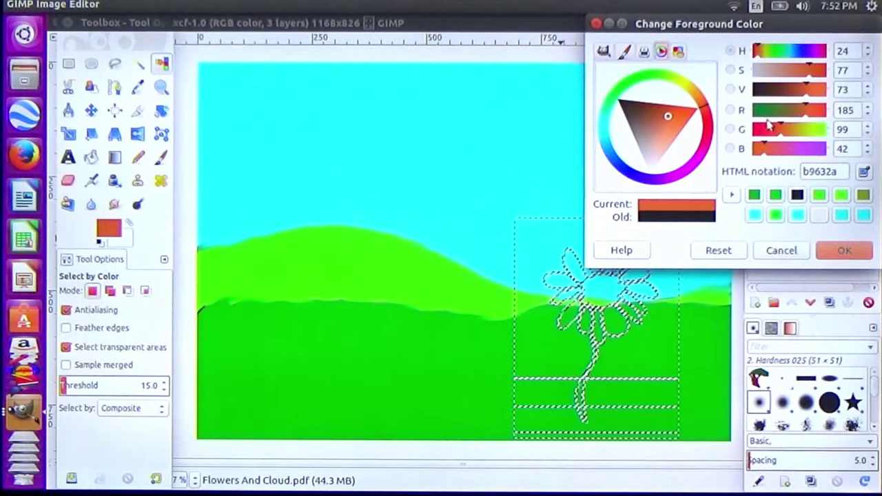
mouse_move(698, 114)
mouse_down()
mouse_move(709, 124)
mouse_move(688, 121)
mouse_up()
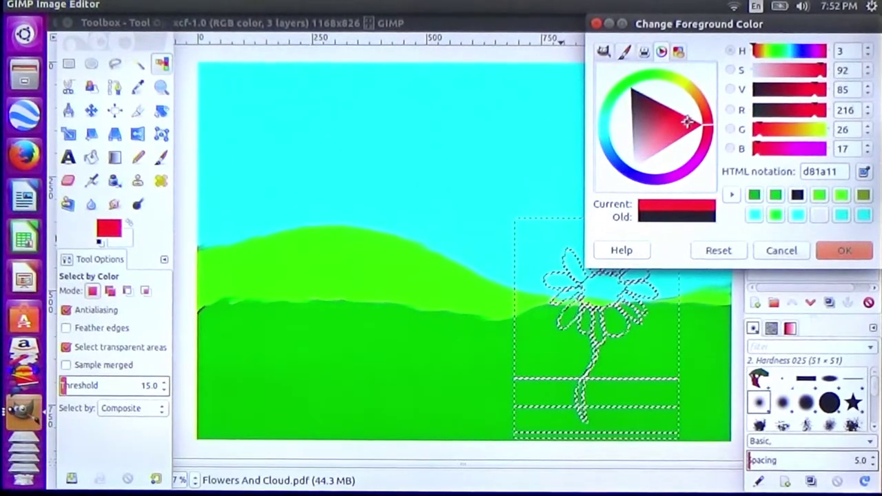
click(772, 50)
drag(772, 49, 774, 50)
mouse_move(644, 97)
mouse_down()
mouse_move(644, 76)
mouse_move(693, 88)
mouse_move(704, 114)
mouse_up()
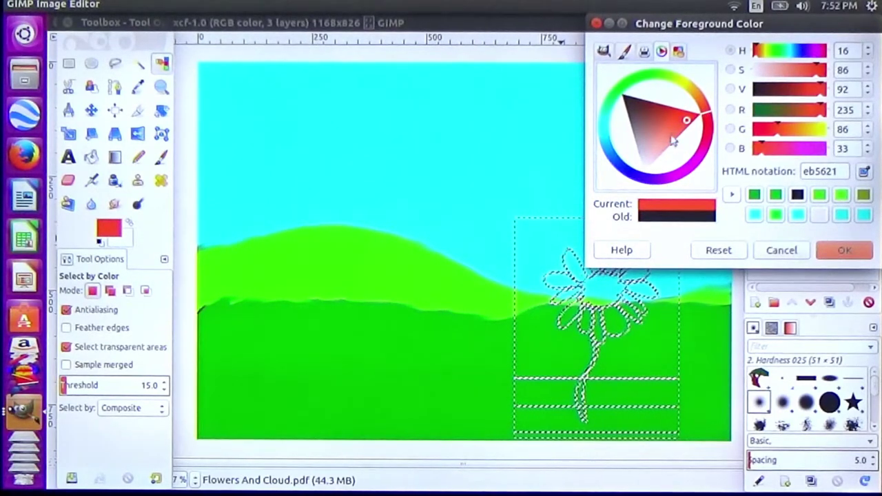
click(648, 159)
mouse_move(660, 159)
mouse_down()
mouse_move(666, 138)
mouse_move(685, 127)
mouse_up()
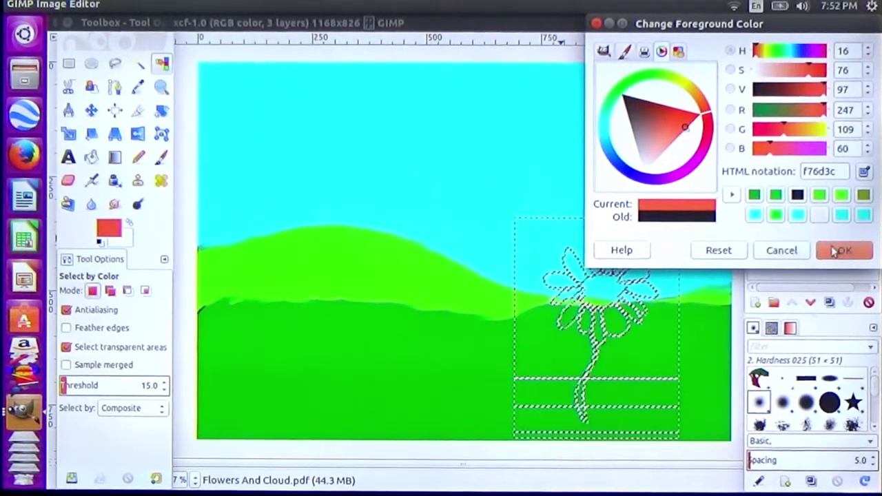
click(843, 250)
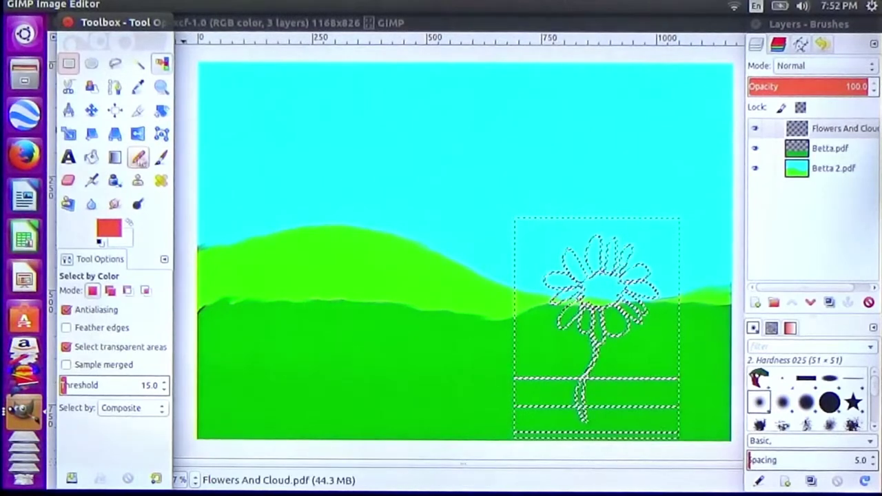
Bucket-fill the daisy's petals orange-red, undoing a stray background fill
click(91, 157)
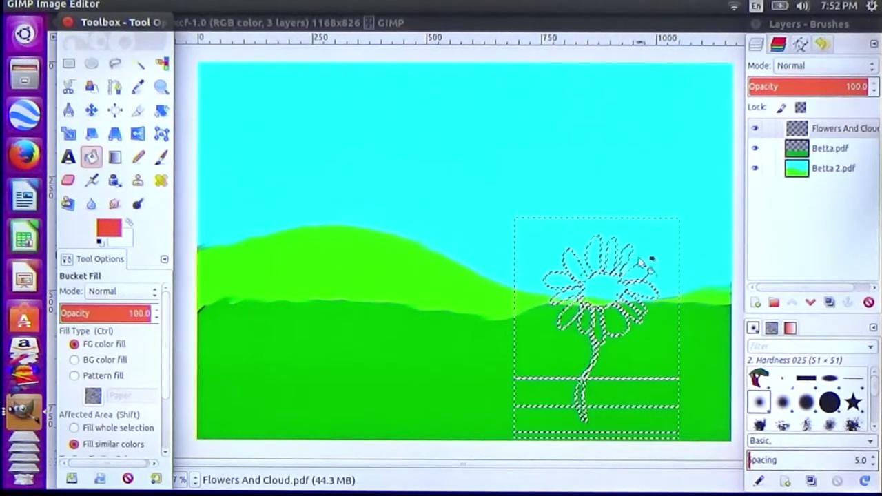
click(595, 253)
click(616, 258)
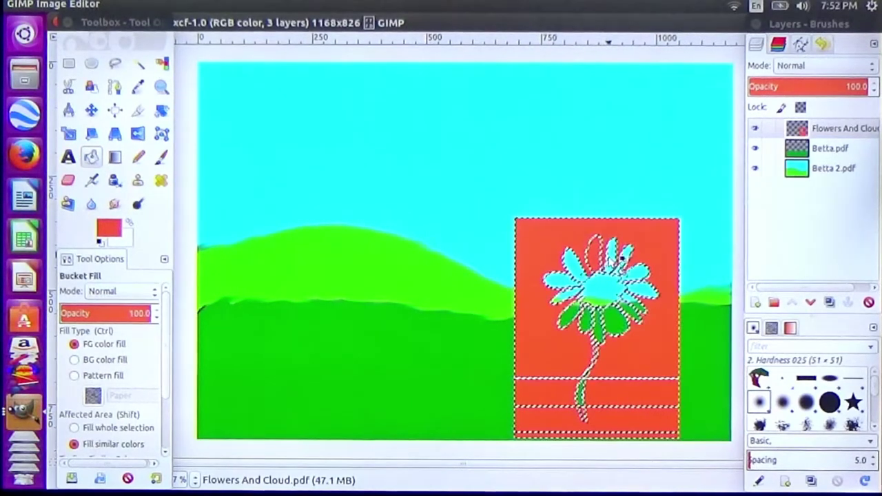
key(ctrl+z)
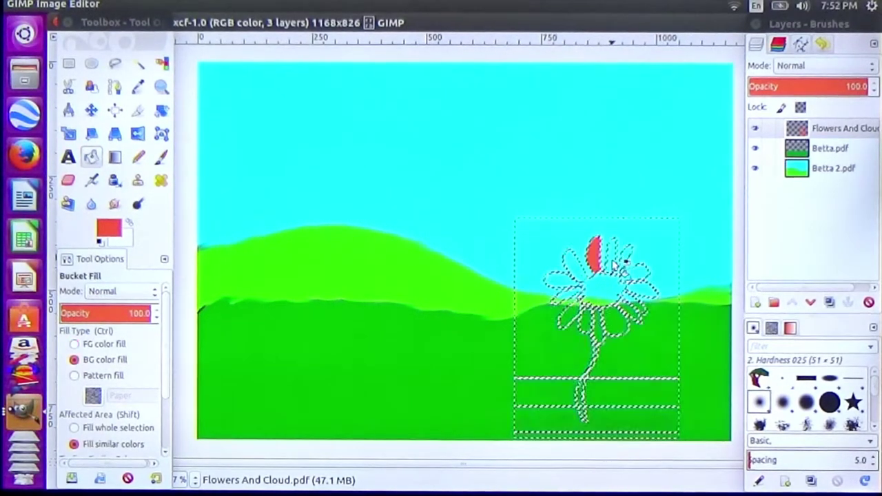
click(612, 260)
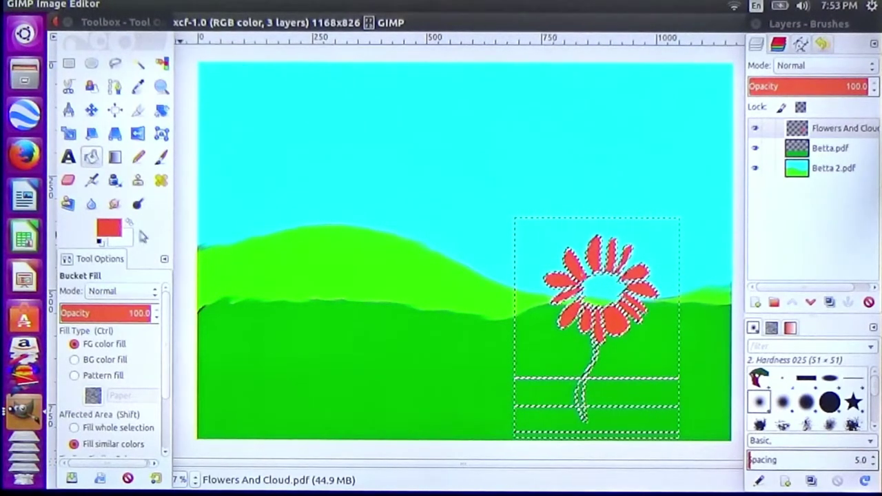
Switch the foreground to yellow and fill the daisy's centre
click(115, 229)
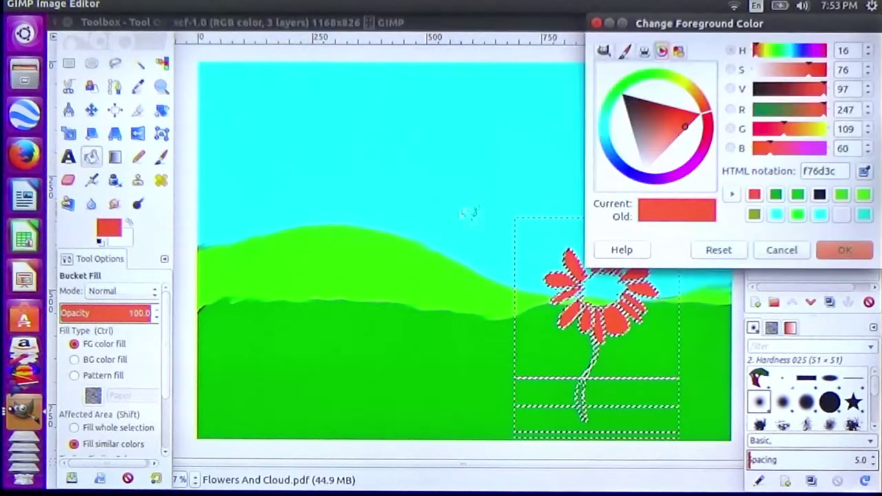
click(684, 86)
click(844, 250)
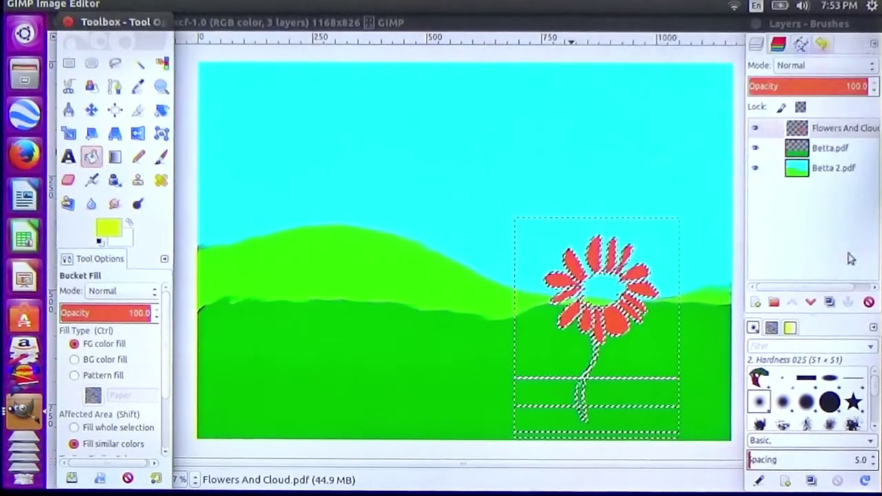
click(599, 295)
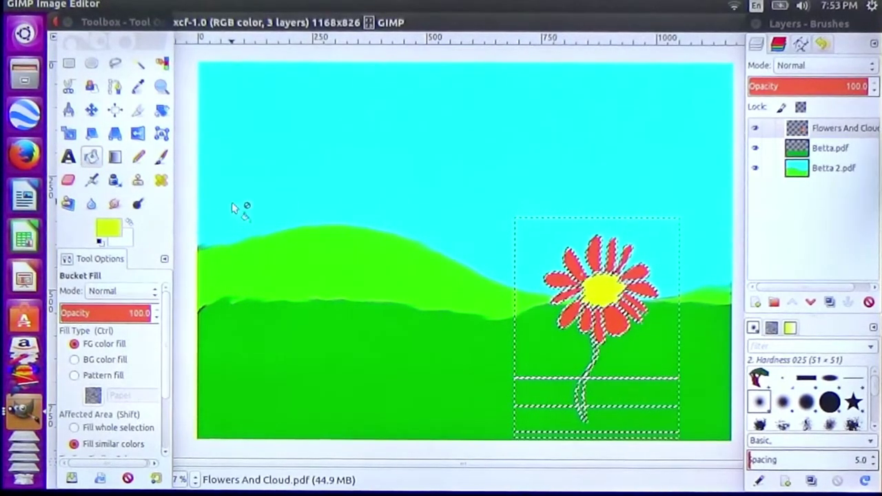
Fill the lower stem with green 26e033, undoing an accidental rectangle fill
click(116, 226)
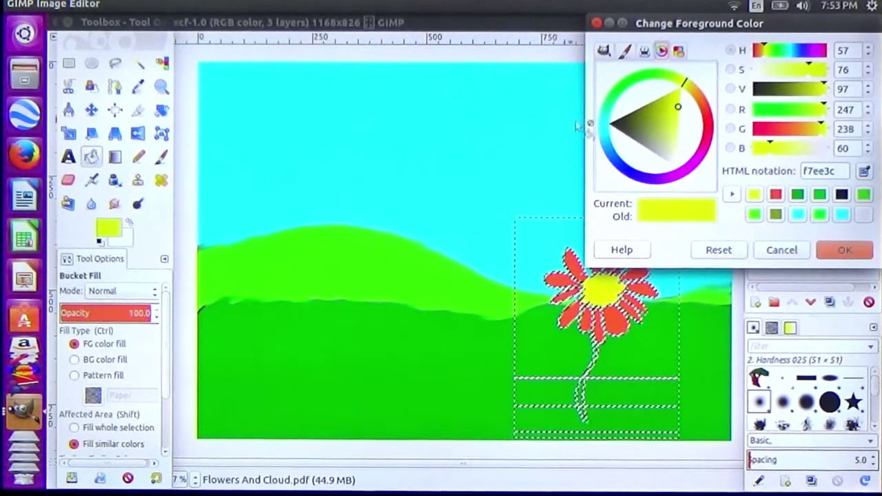
mouse_move(682, 86)
mouse_down()
mouse_move(628, 81)
mouse_move(633, 103)
mouse_up()
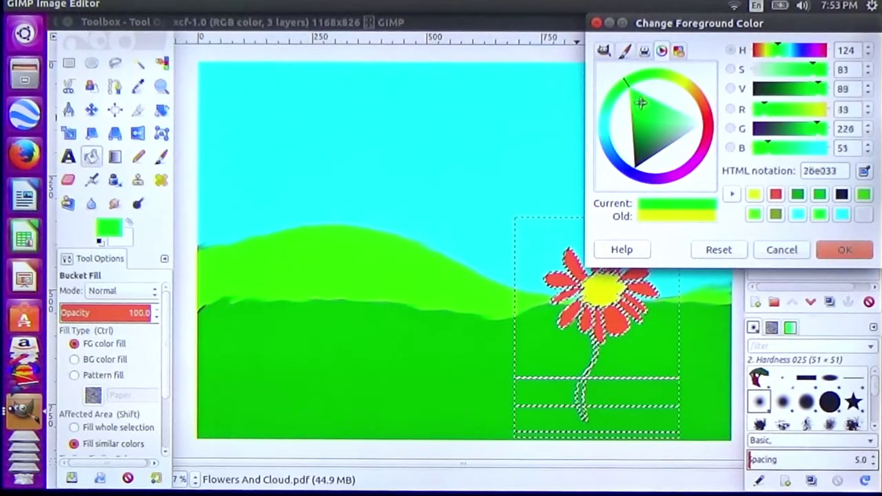
click(832, 253)
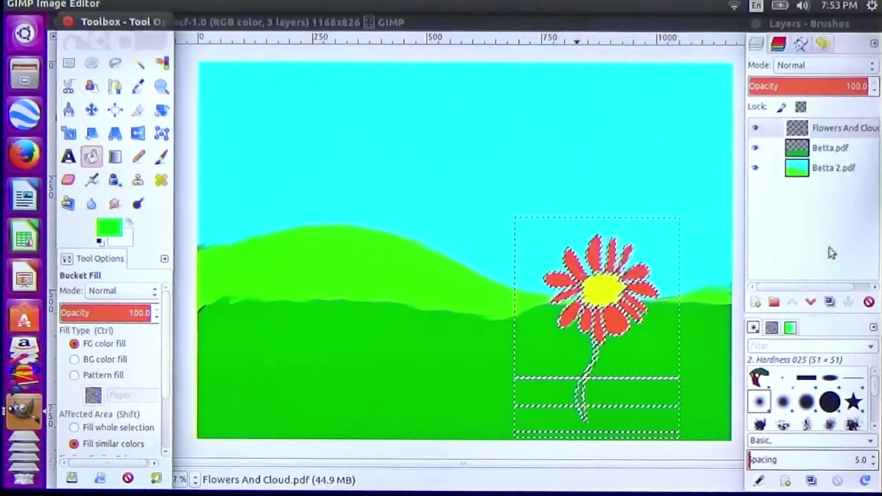
click(580, 394)
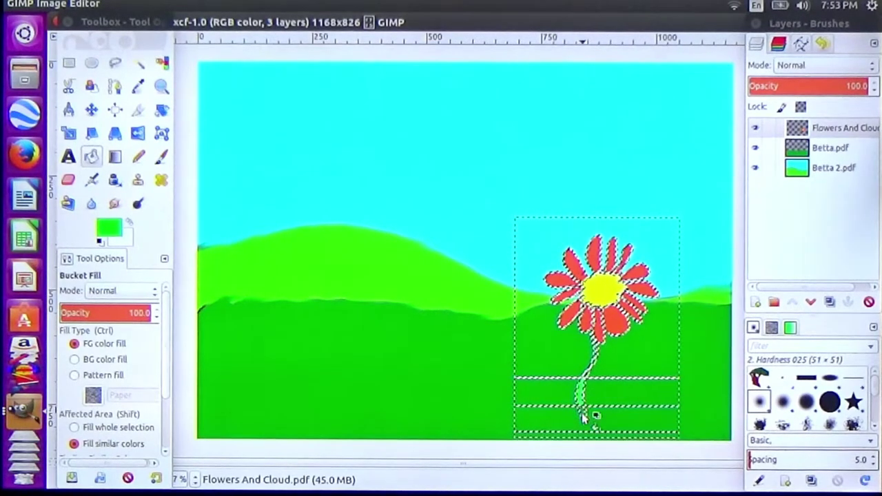
click(583, 418)
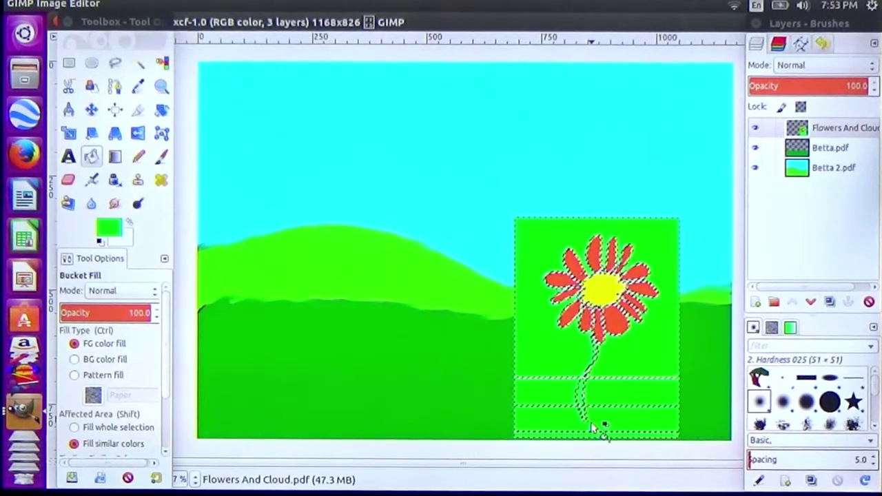
key(ctrl+z)
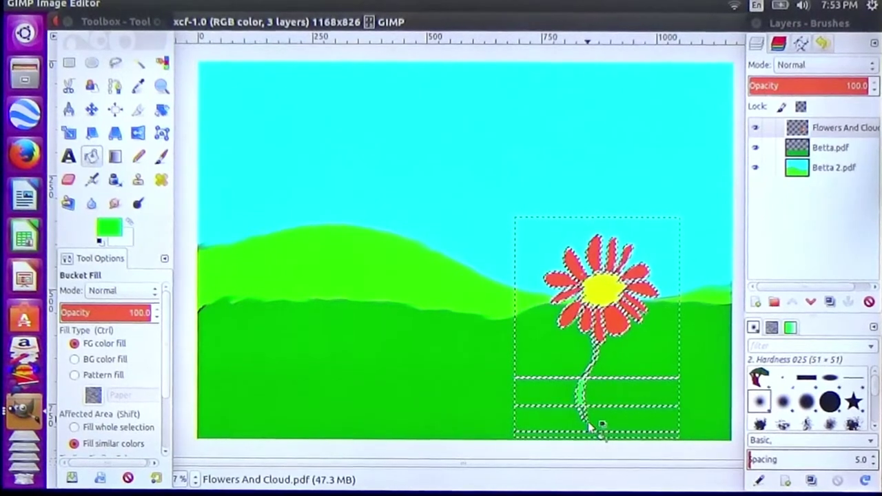
Pick a bright green foreground and bucket-fill the dark stem line
scroll(601, 413, up, 2)
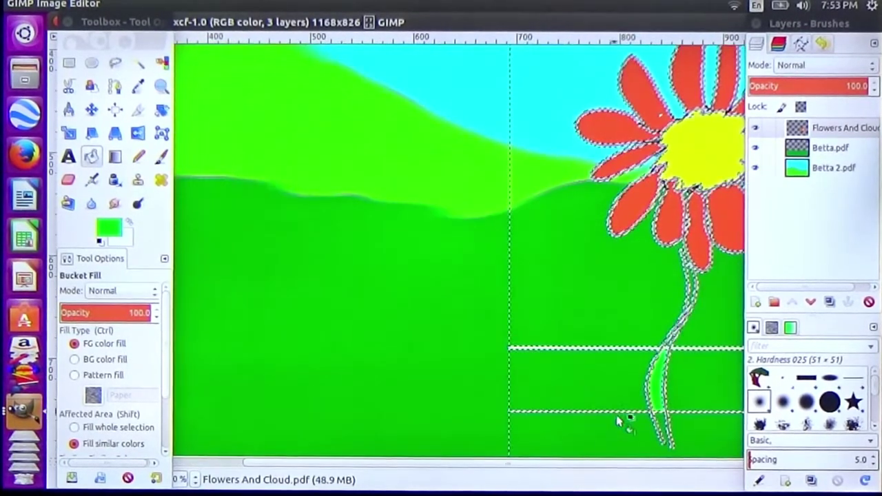
click(138, 156)
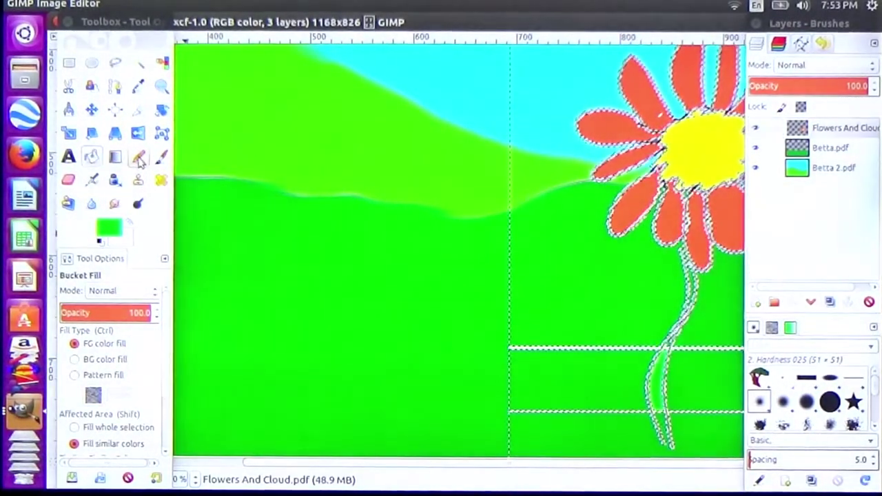
click(100, 241)
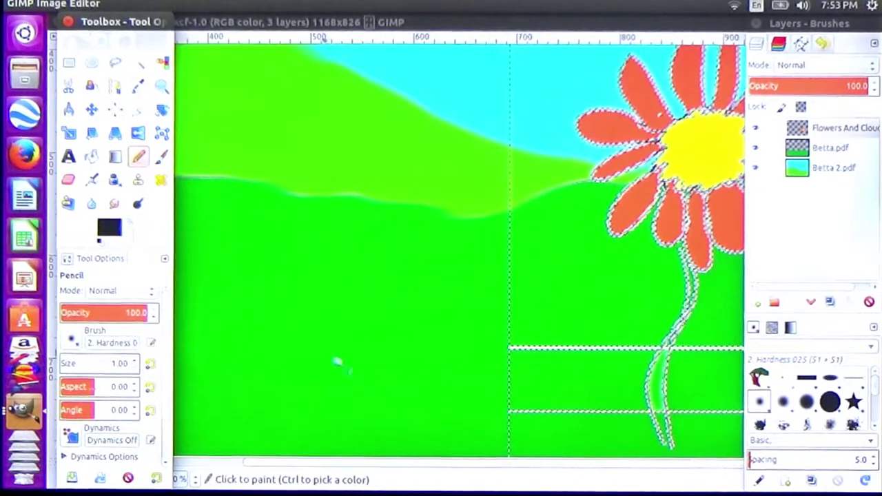
click(666, 447)
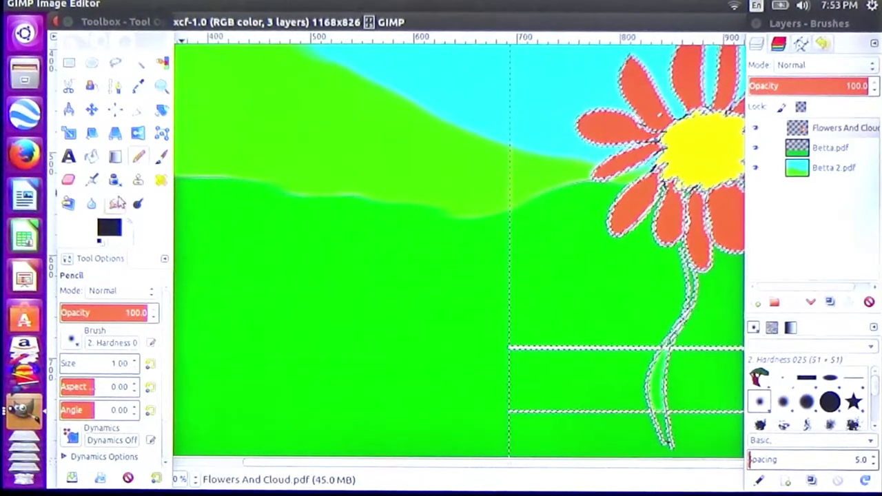
click(90, 158)
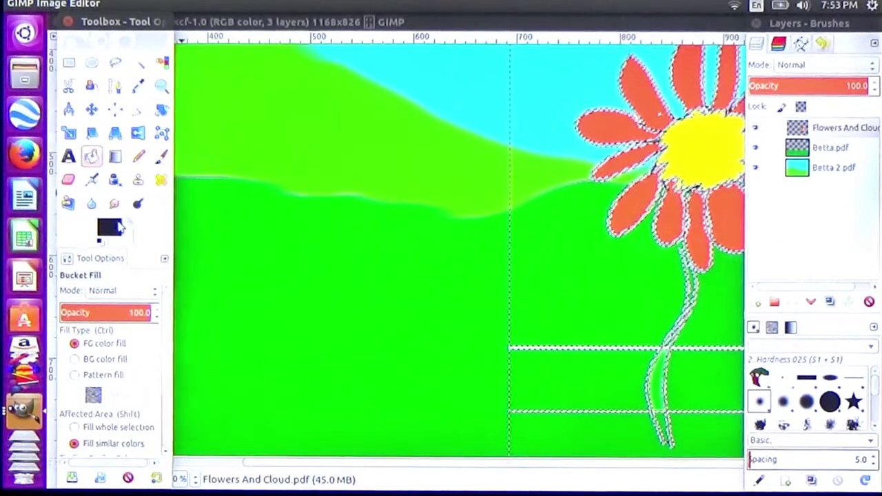
click(118, 228)
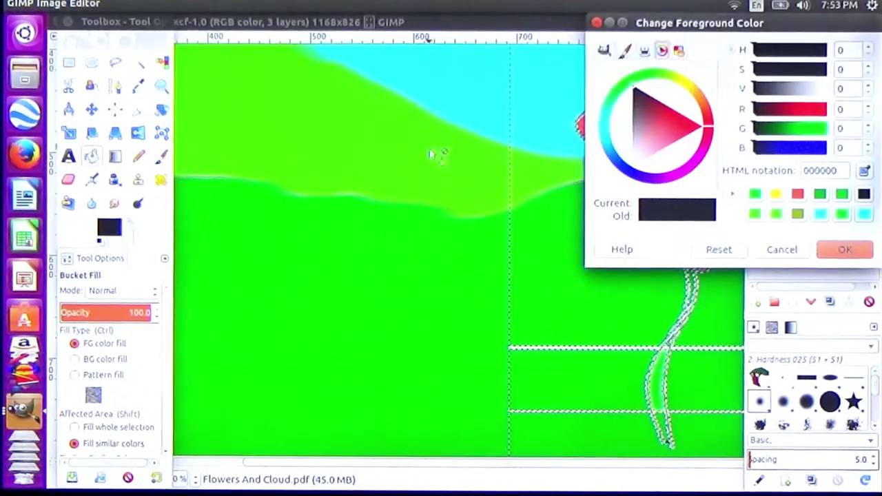
click(633, 99)
click(842, 255)
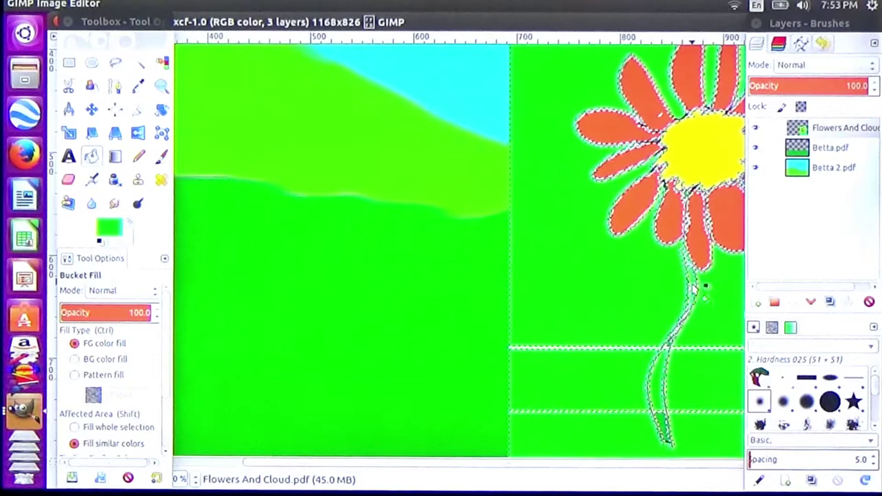
click(692, 283)
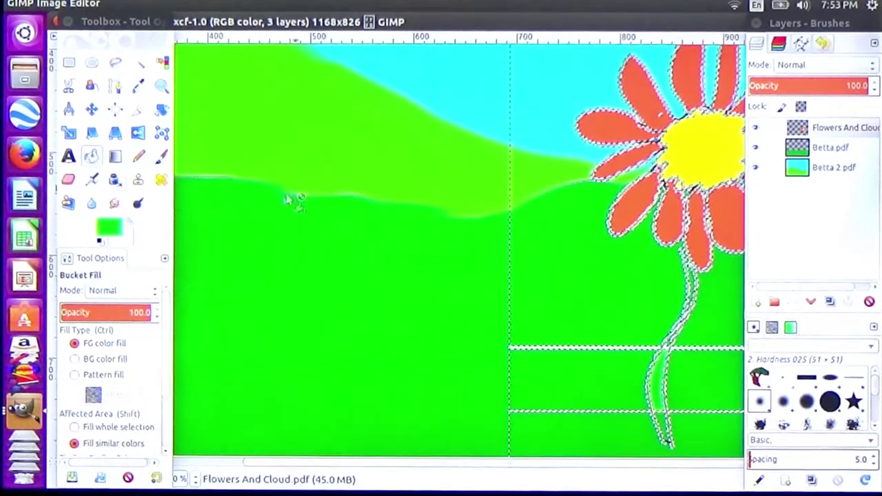
Reset the colours and choose a saturated bright green foreground again
click(138, 156)
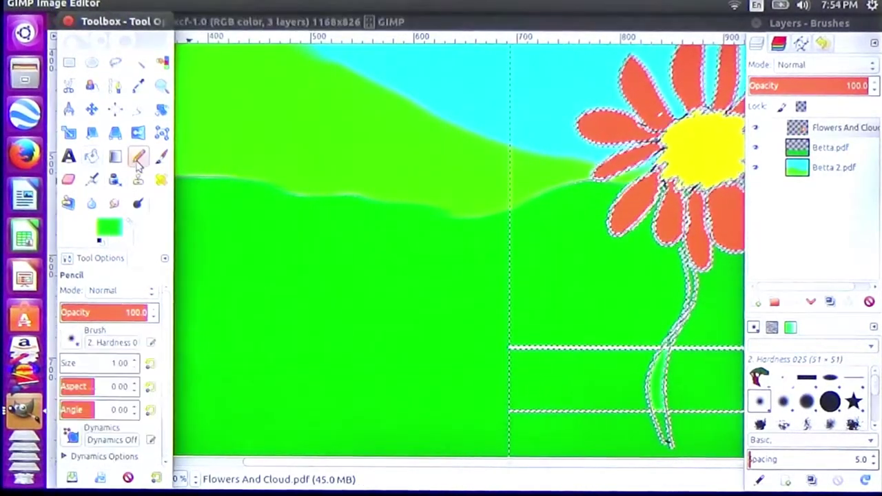
click(100, 242)
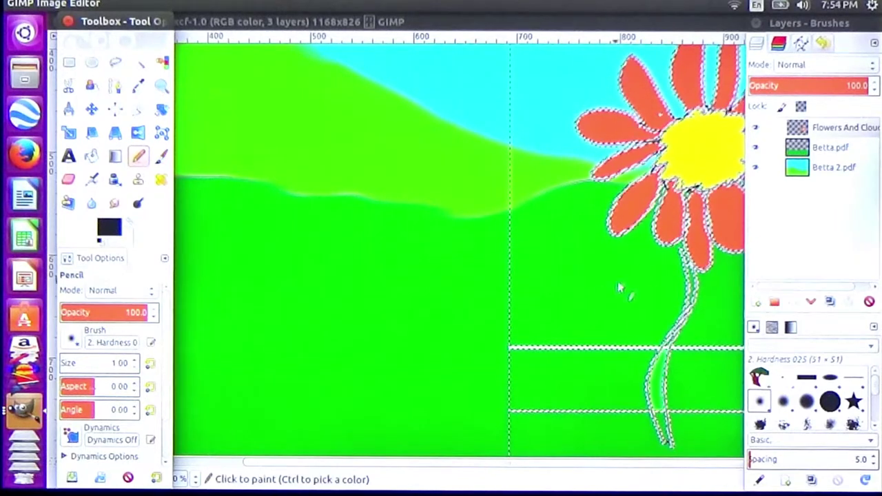
click(691, 258)
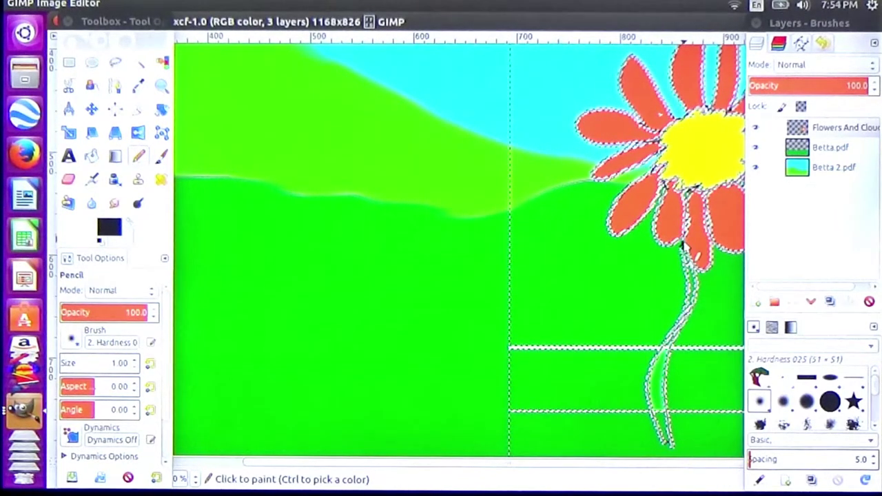
click(91, 156)
click(109, 228)
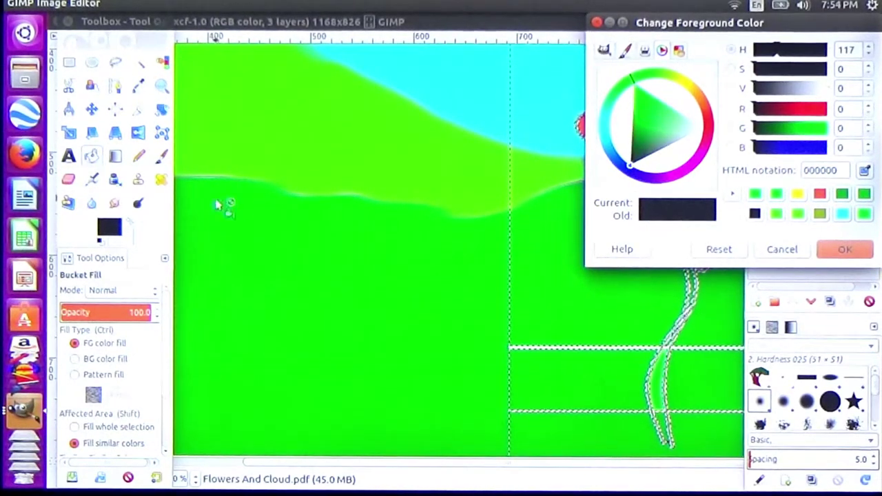
click(109, 229)
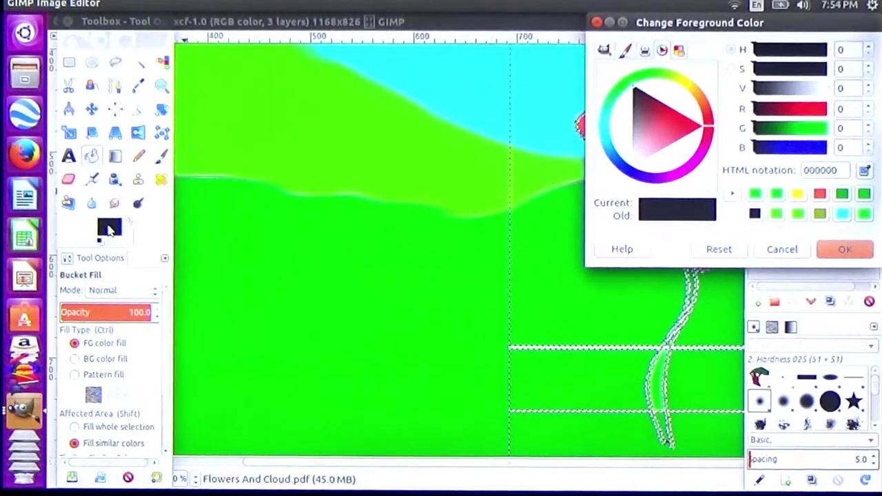
click(631, 79)
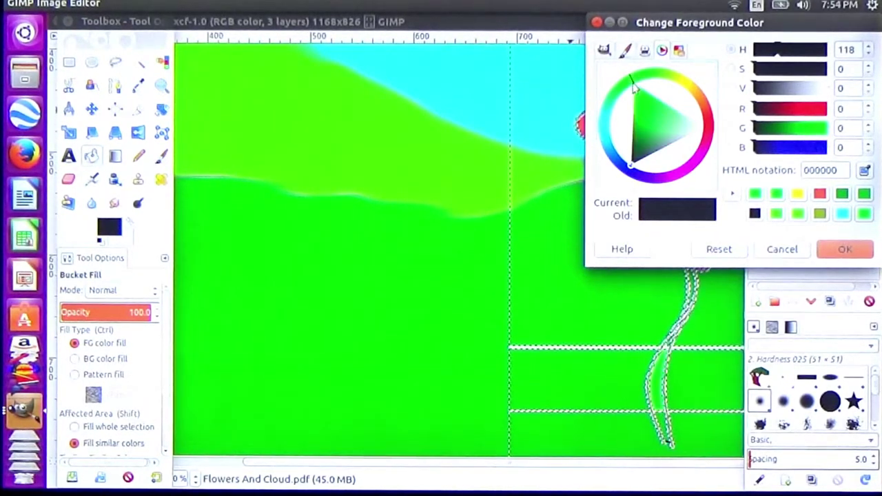
click(637, 94)
click(828, 250)
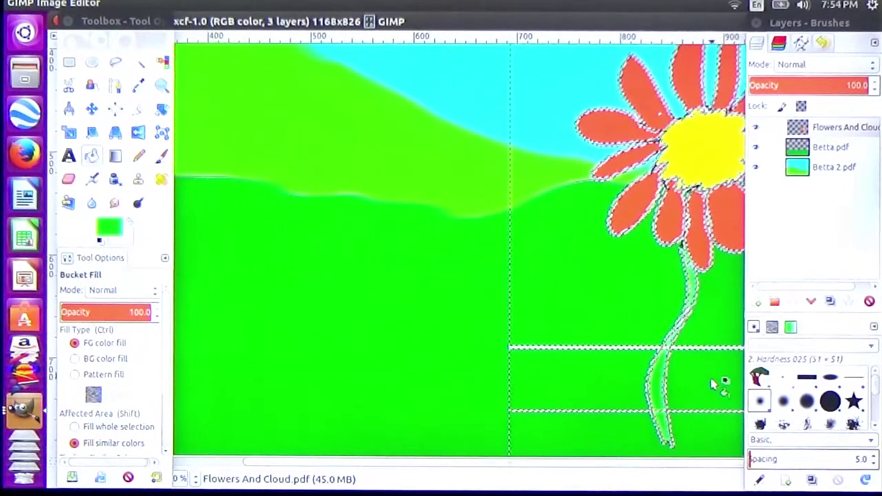
ctrl+scroll(670, 183, down, 1)
ctrl+scroll(652, 198, down, 1)
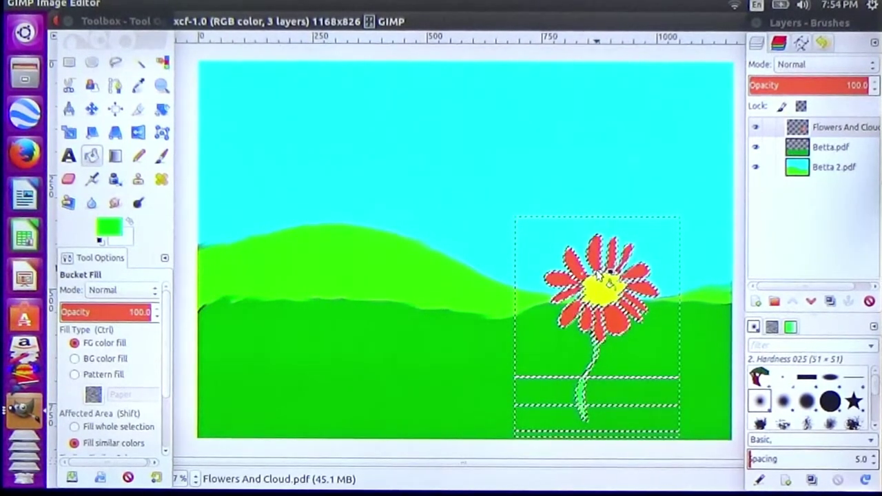
Clear the selection and set up the Eraser with a hard round brush, size 28
right_click(623, 283)
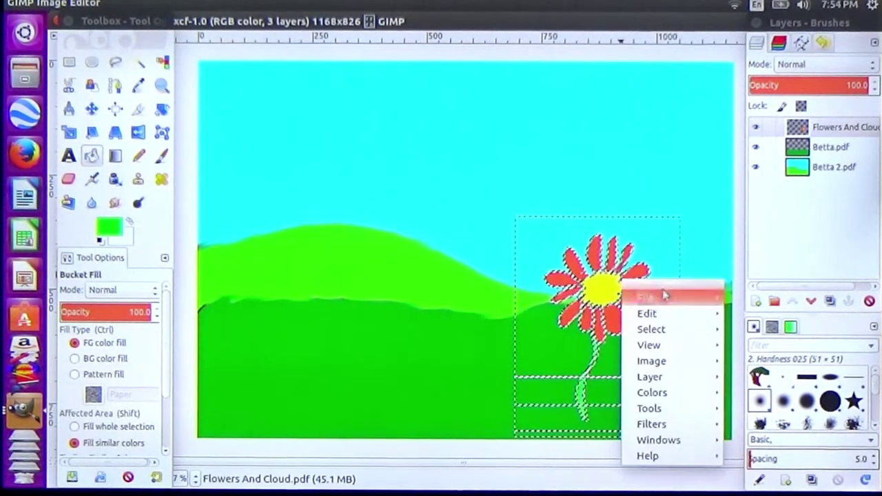
click(480, 234)
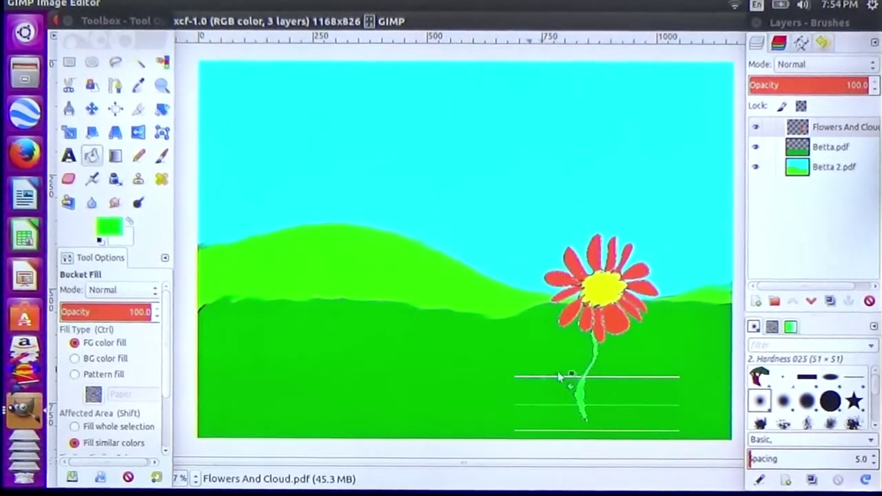
click(70, 180)
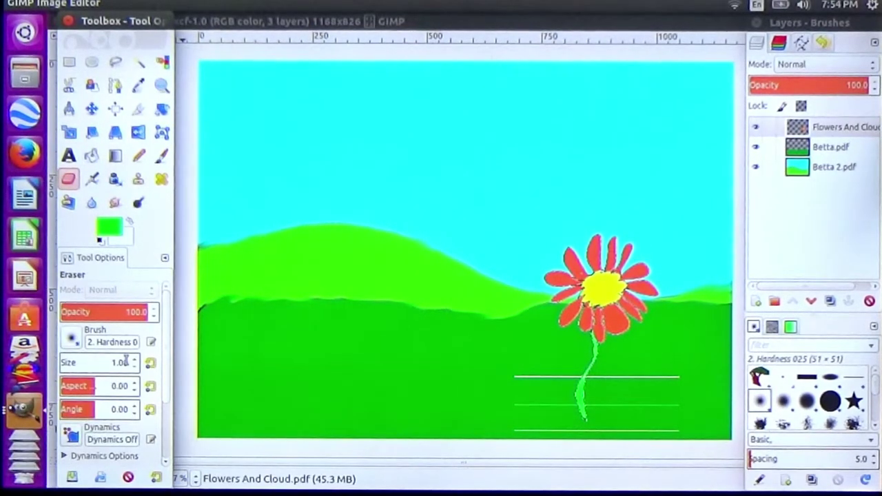
scroll(134, 365, up, 10)
scroll(134, 365, up, 12)
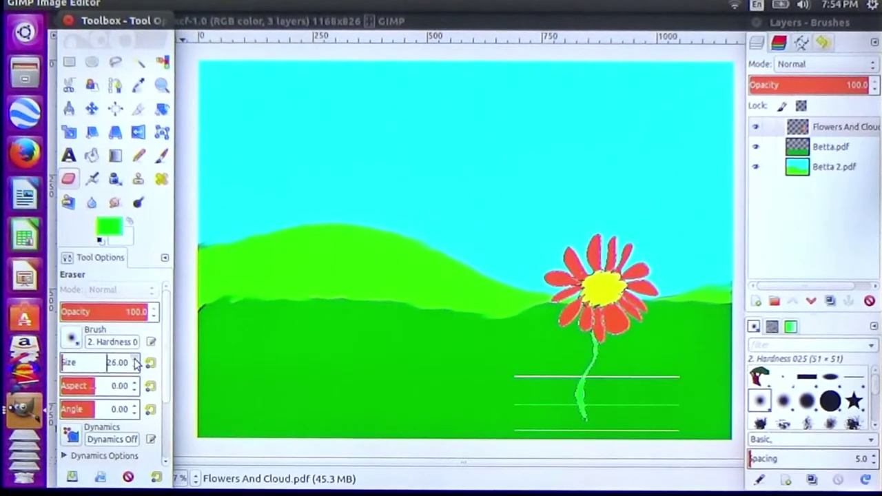
scroll(136, 365, up, 2)
click(72, 338)
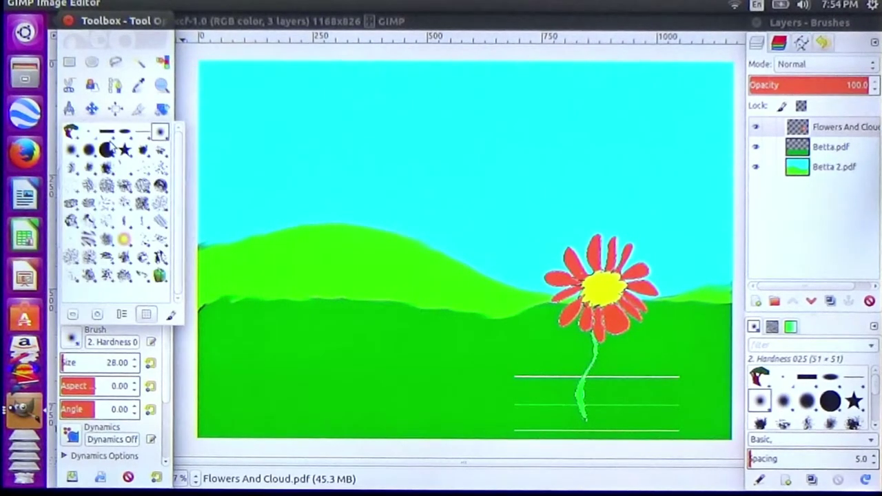
click(106, 149)
Erase the white guide lines beside the daisy's stem
mouse_move(624, 383)
mouse_down()
mouse_move(703, 384)
mouse_move(610, 420)
mouse_move(679, 435)
mouse_up()
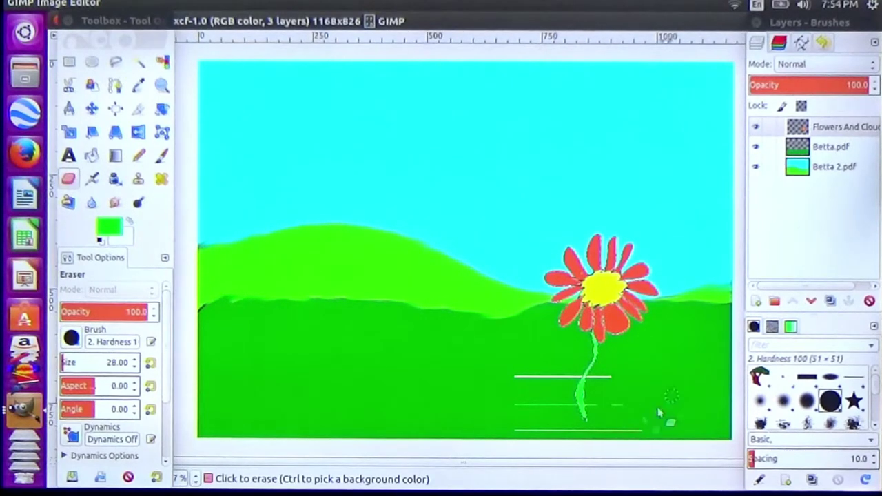
mouse_move(585, 431)
mouse_down()
mouse_move(492, 430)
mouse_move(542, 410)
mouse_up()
key(ctrl+z)
key(ctrl+z)
key(ctrl+z)
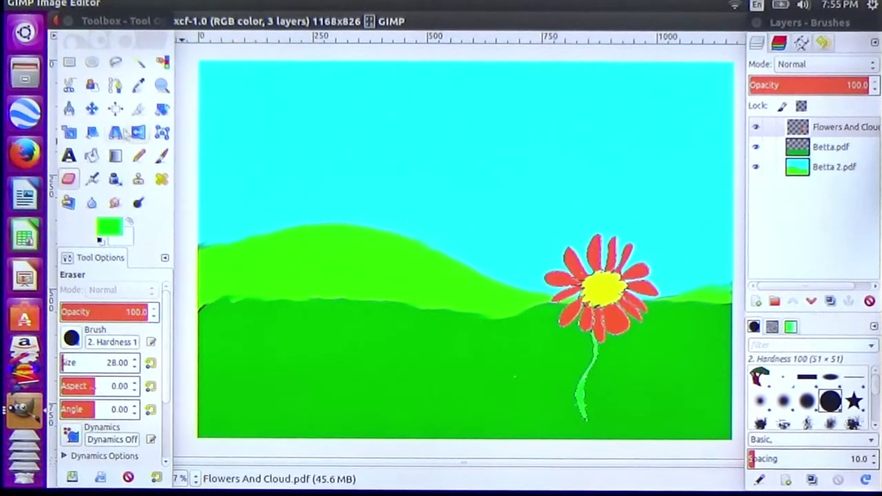
Shift the daisy layer a few pixels up and right with the Move tool
click(92, 110)
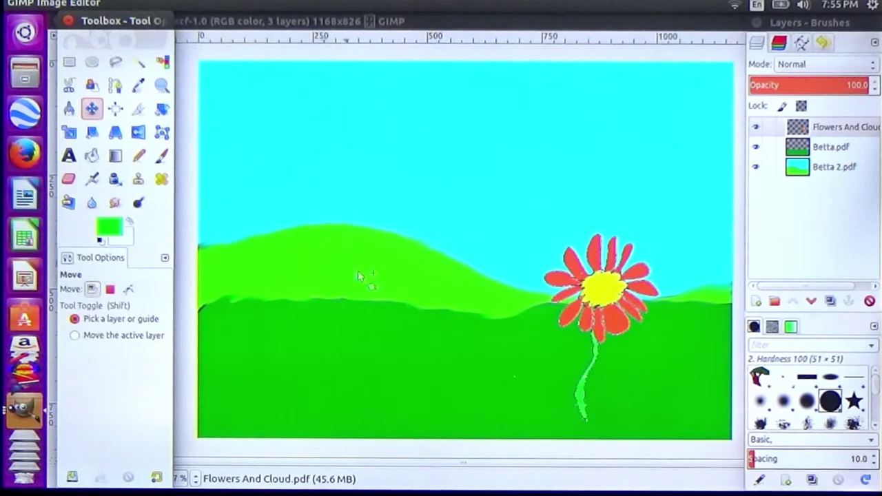
mouse_move(617, 311)
mouse_down()
mouse_move(628, 303)
mouse_move(610, 294)
mouse_up()
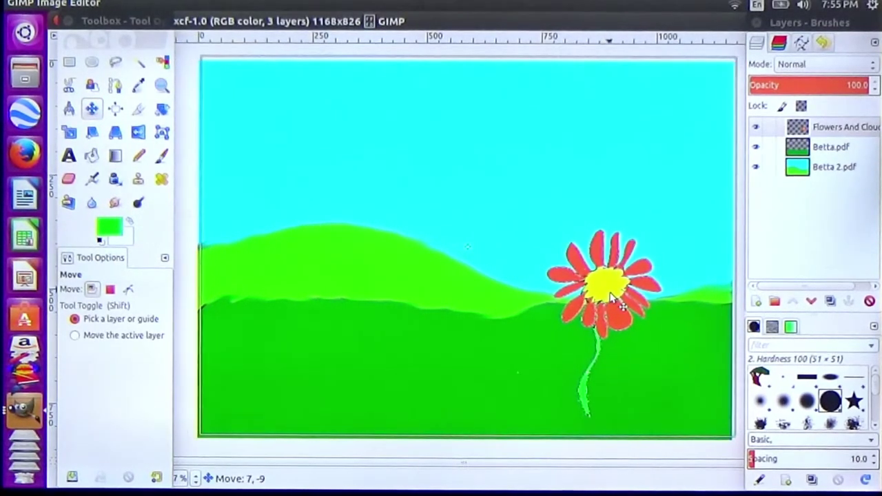
drag(611, 293, 608, 293)
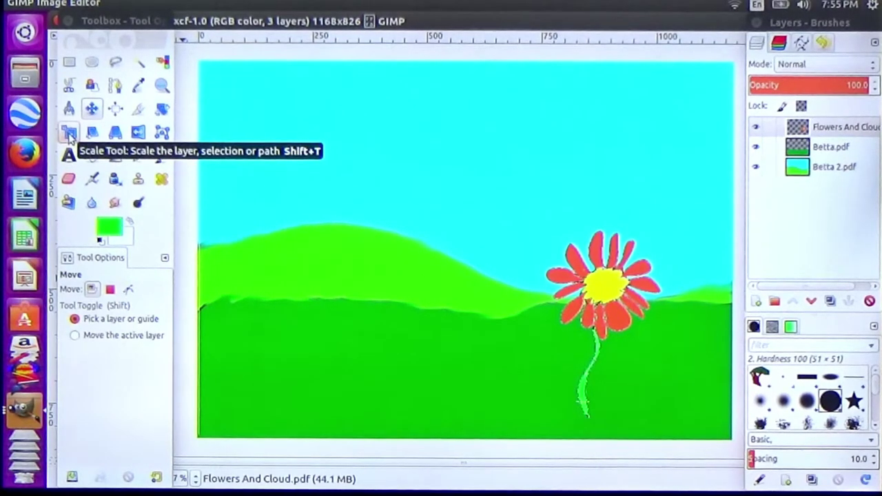
Scale the flower layer down toward the lower right of the meadow and apply it
click(69, 133)
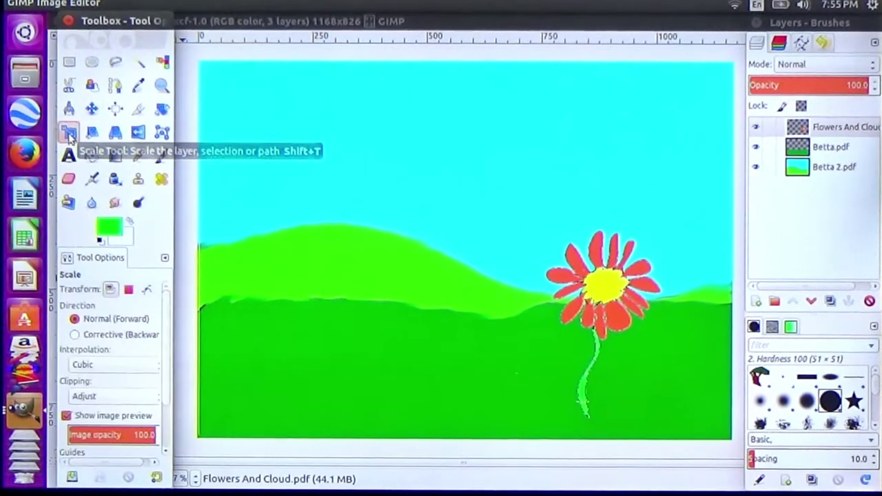
click(224, 138)
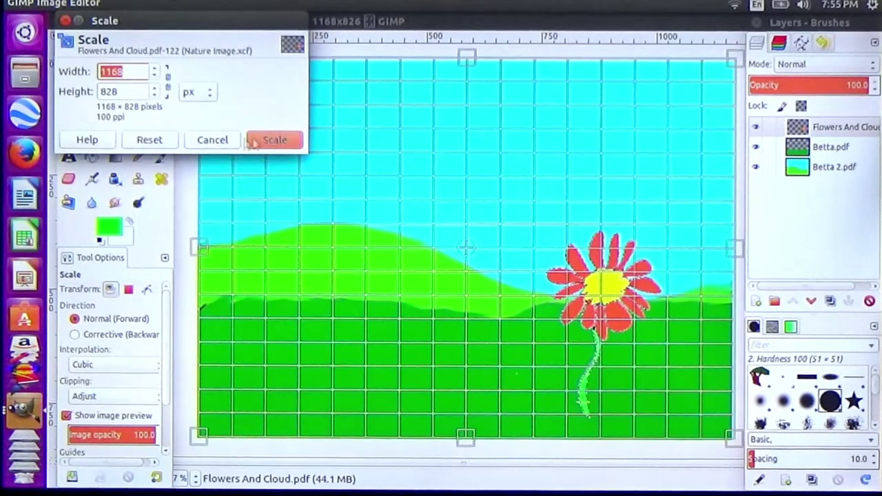
drag(215, 20, 152, 136)
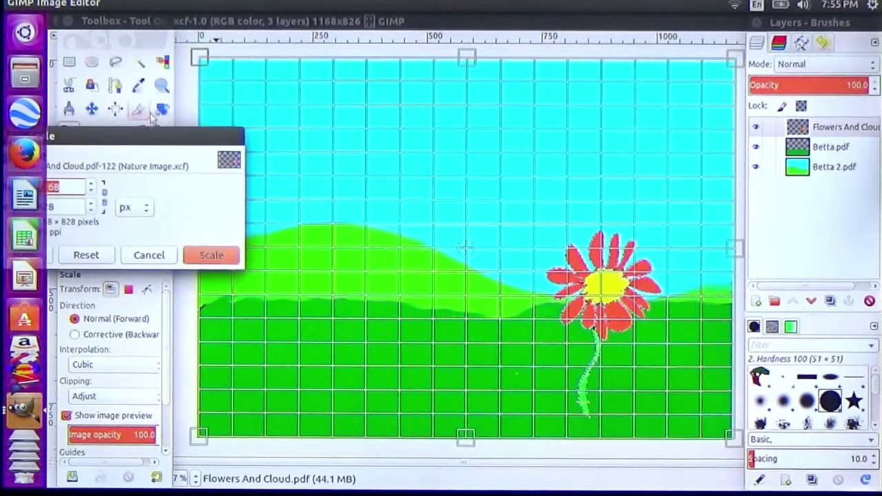
drag(202, 62, 415, 234)
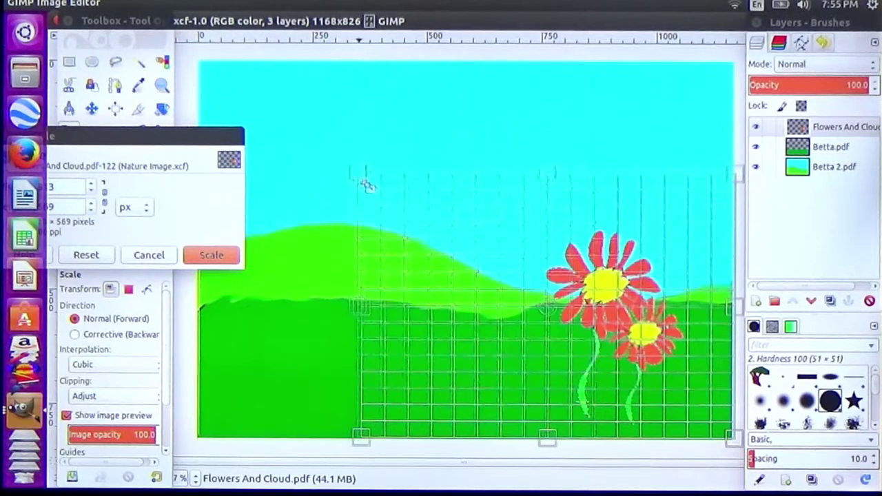
mouse_move(657, 356)
mouse_down()
mouse_move(561, 325)
mouse_move(617, 348)
mouse_up()
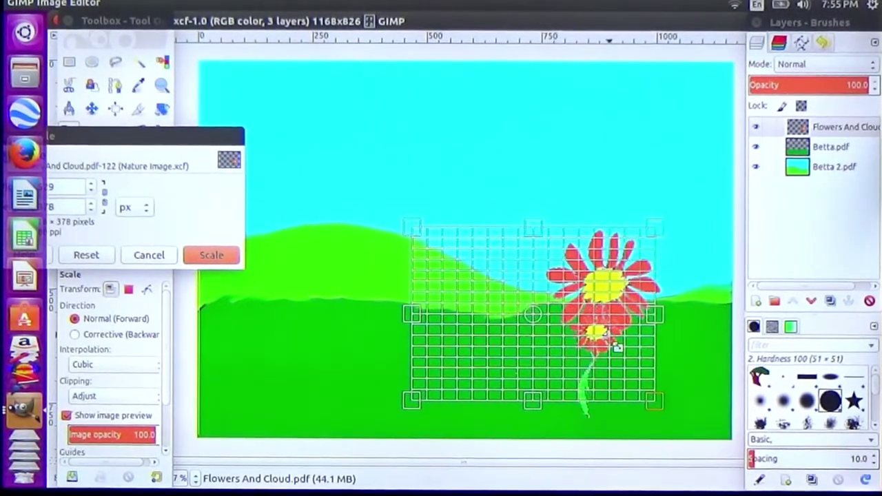
drag(415, 231, 448, 255)
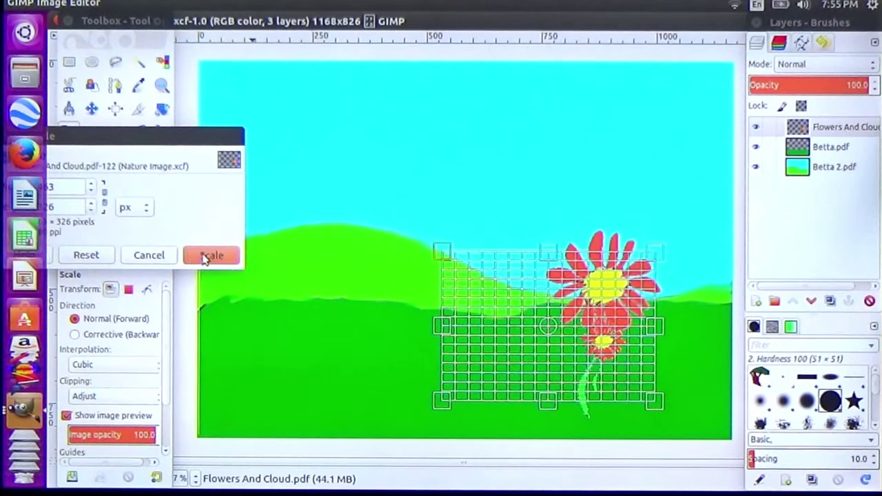
click(204, 258)
Rescale the flower layer slightly larger and further right, and apply the new size
click(586, 348)
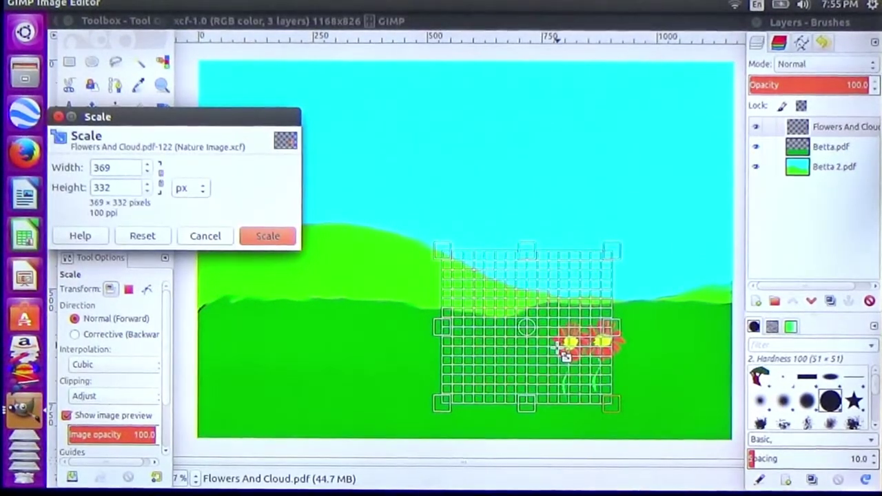
drag(564, 355, 575, 355)
mouse_move(639, 357)
mouse_down()
mouse_move(646, 380)
mouse_move(707, 367)
mouse_move(706, 347)
mouse_move(649, 366)
mouse_move(604, 319)
mouse_move(626, 343)
mouse_move(679, 360)
mouse_move(706, 357)
mouse_up()
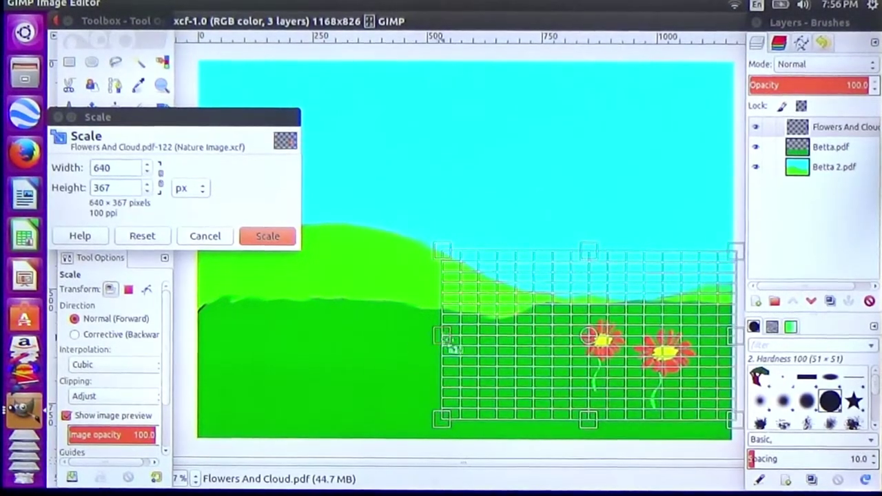
mouse_move(735, 251)
mouse_down()
mouse_move(564, 227)
mouse_move(580, 339)
mouse_up()
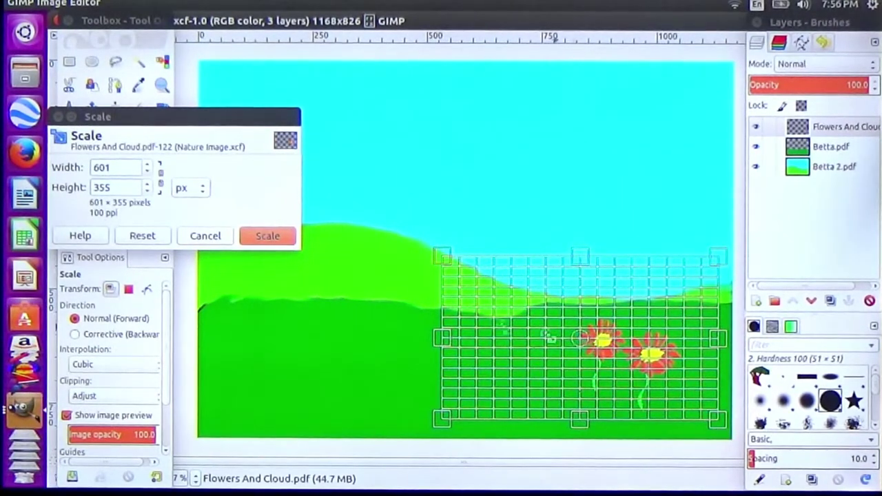
click(262, 236)
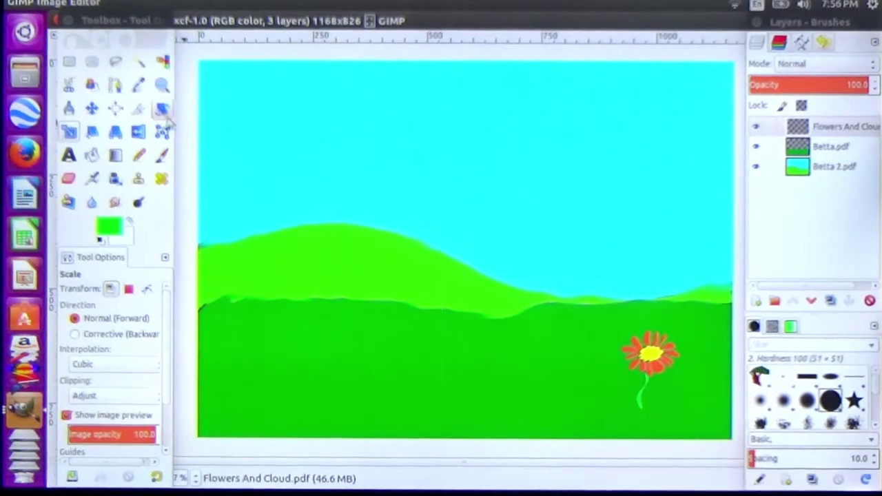
Move the small daisy to the left side of the meadow and copy it
click(92, 108)
mouse_move(662, 375)
mouse_down()
mouse_move(392, 372)
mouse_move(307, 344)
mouse_move(315, 352)
mouse_up()
right_click(312, 340)
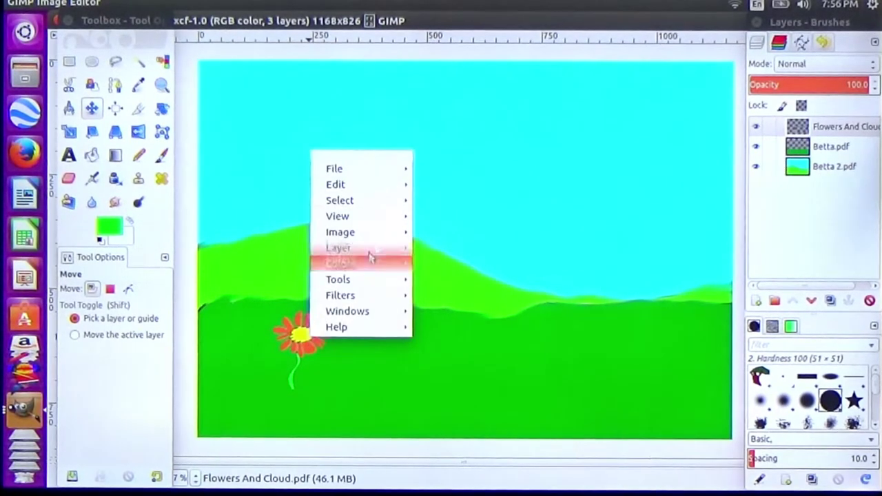
mouse_move(336, 184)
click(436, 217)
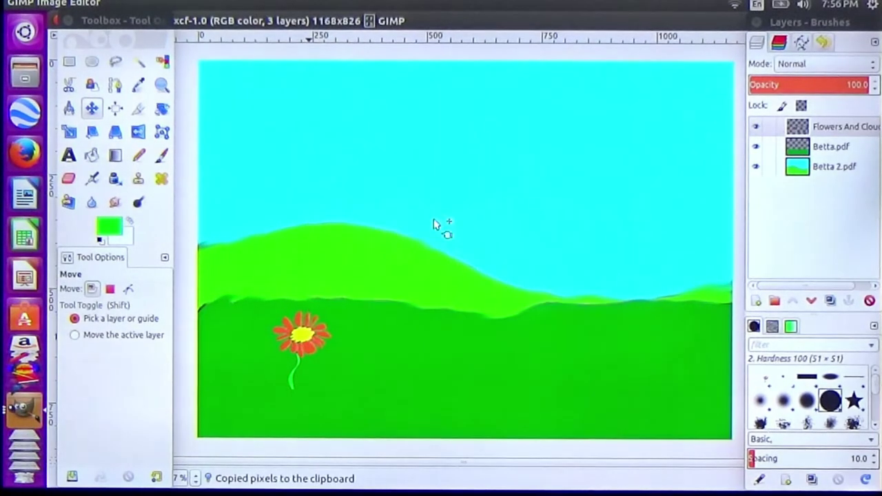
Paste two daisy copies, one right of the first and one below the pair
right_click(469, 334)
mouse_move(495, 176)
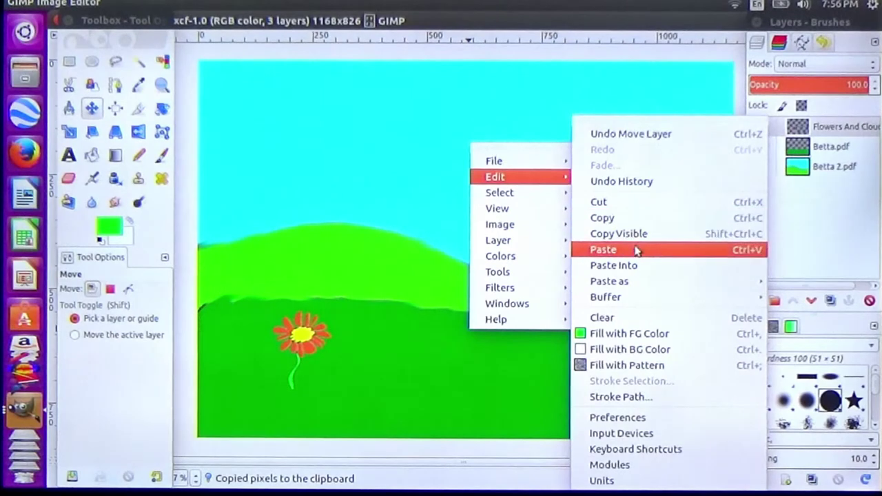
click(604, 249)
drag(303, 338, 357, 325)
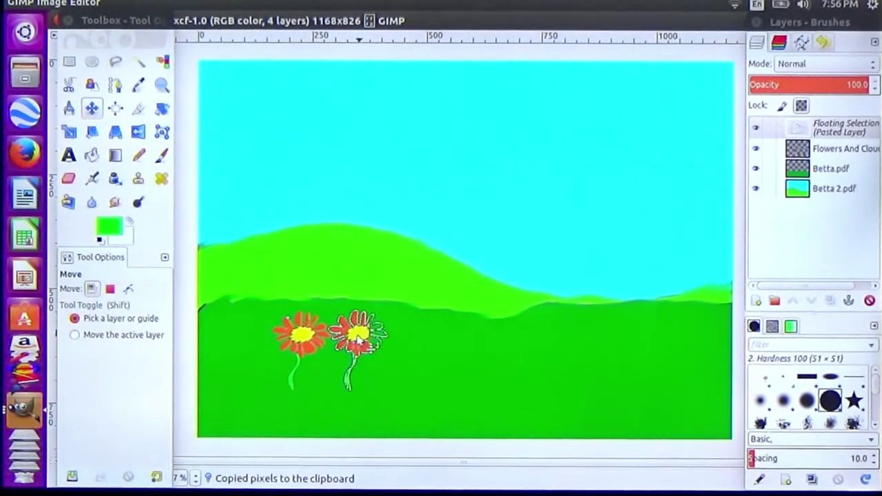
right_click(357, 325)
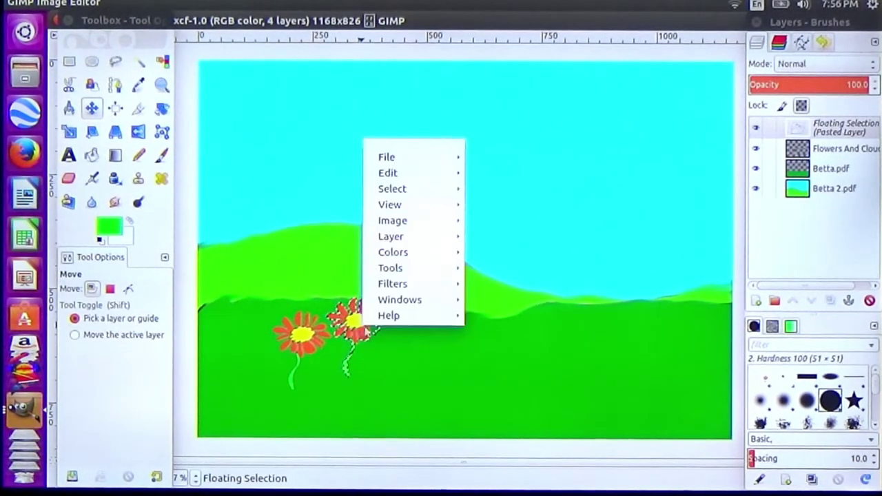
mouse_move(388, 173)
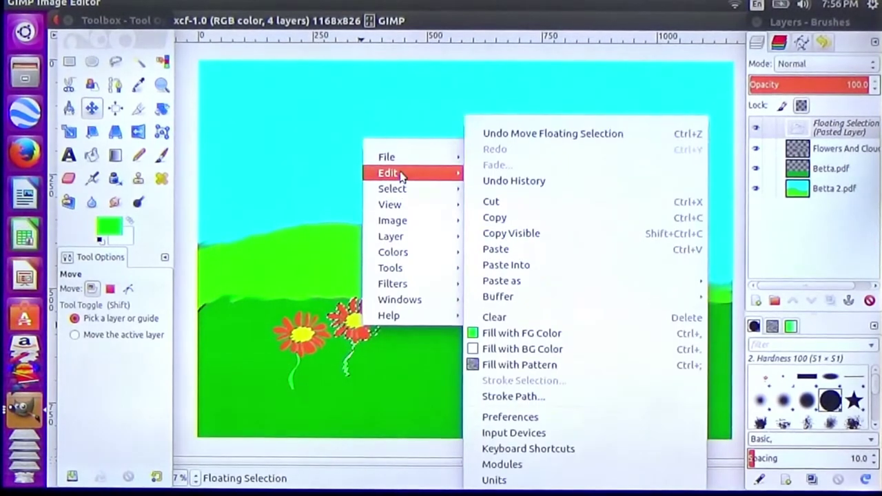
click(504, 248)
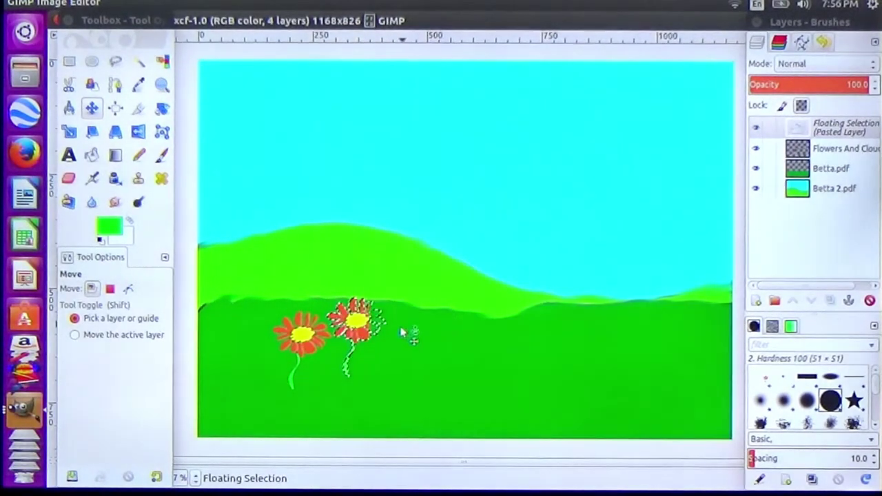
mouse_move(371, 329)
mouse_down()
mouse_move(414, 348)
mouse_move(339, 371)
mouse_up()
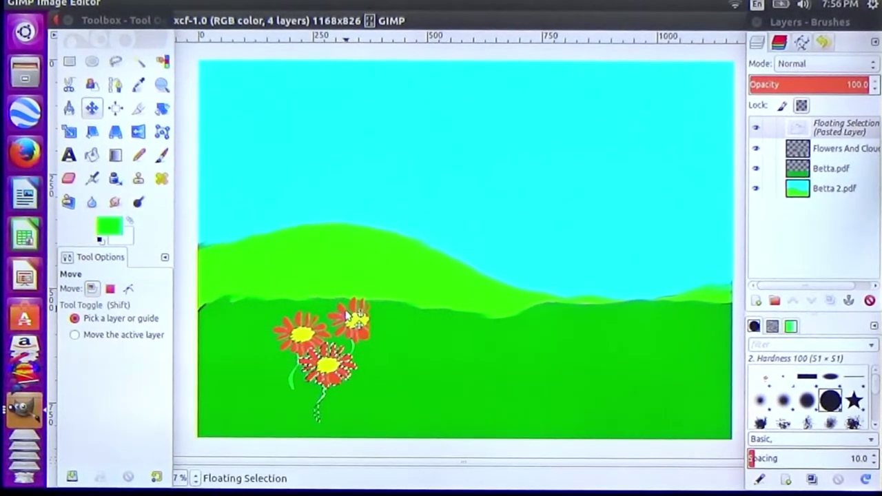
View the image at actual size and anchor the pasted daisy into the flower layer
key(plus)
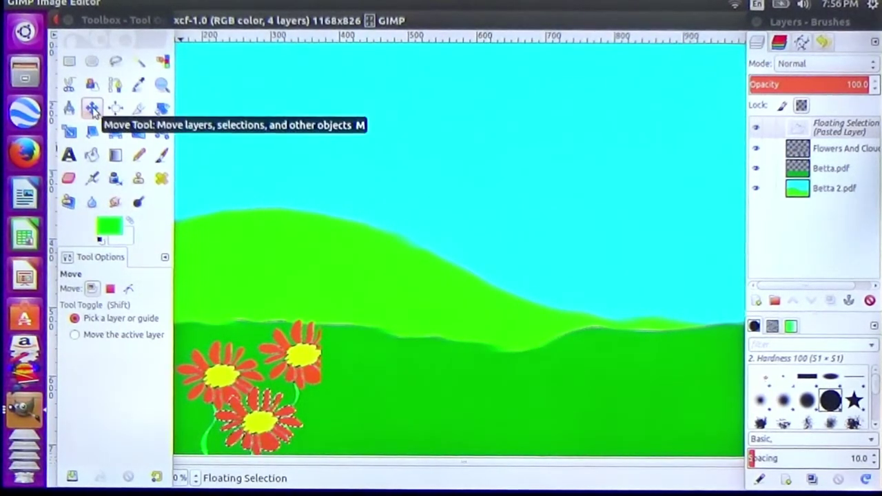
click(92, 108)
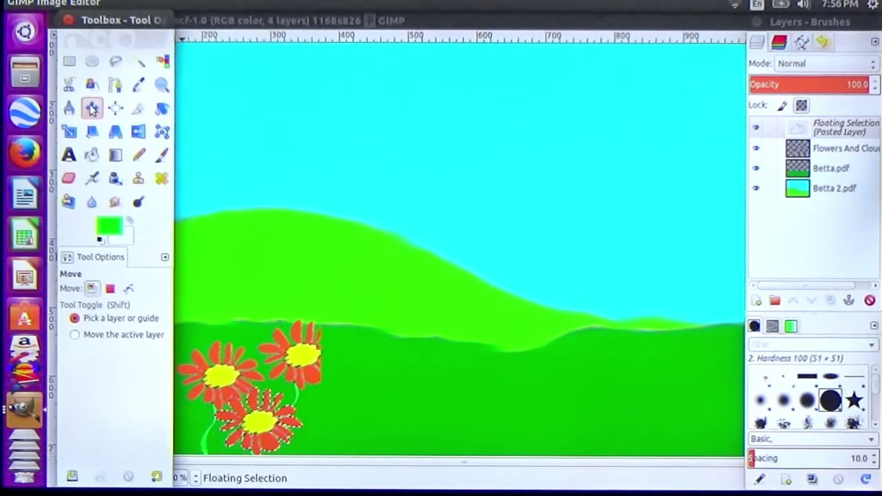
click(289, 353)
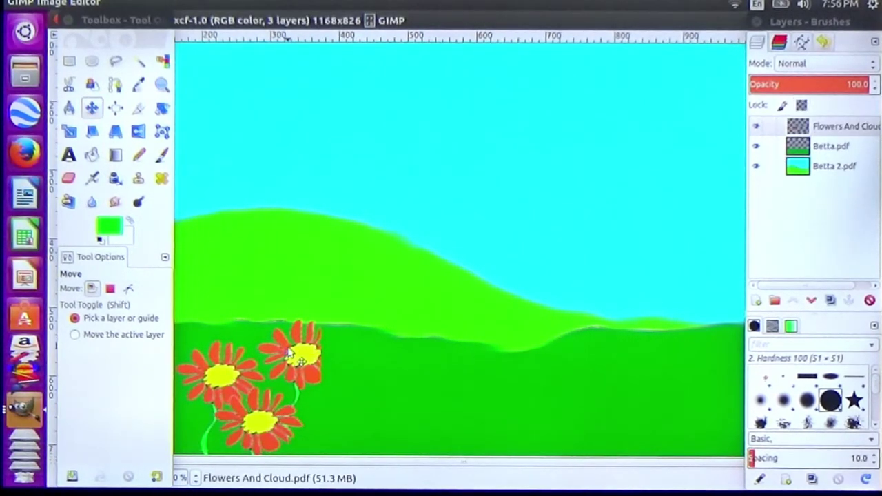
scroll(314, 314, down, 3)
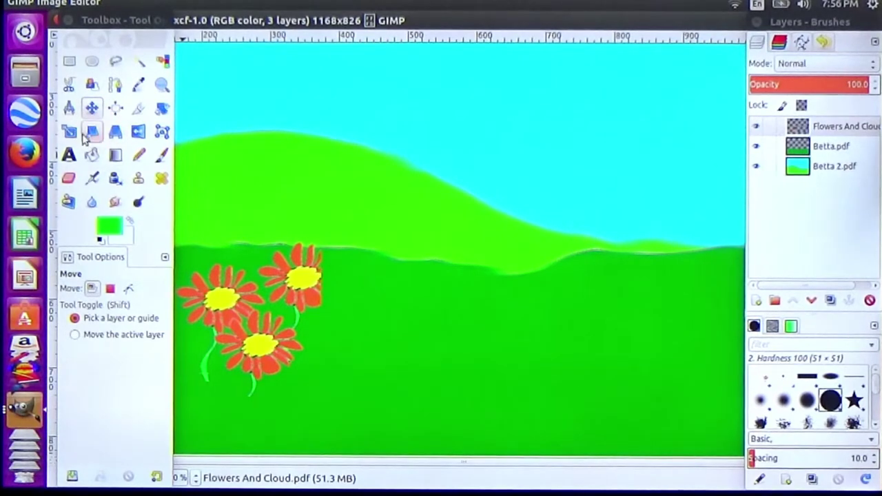
Try slanting the daisy layer sideways with the Shear tool
click(91, 131)
click(285, 307)
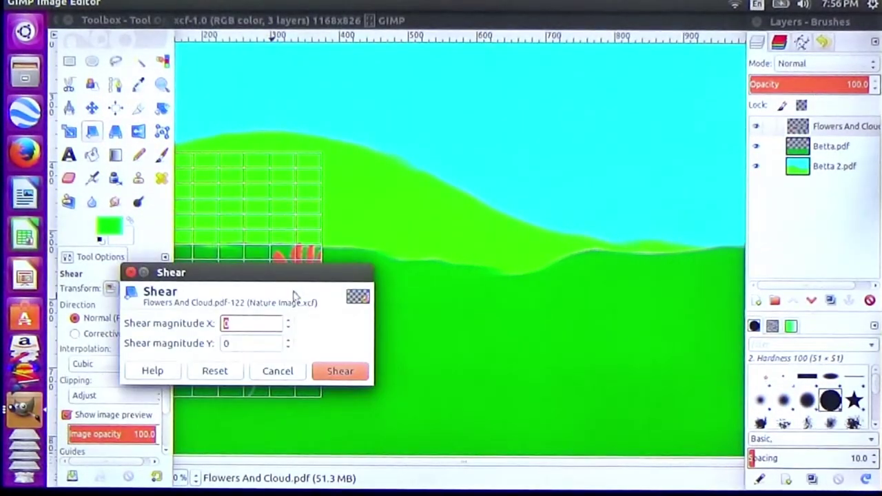
drag(275, 273, 386, 271)
click(388, 371)
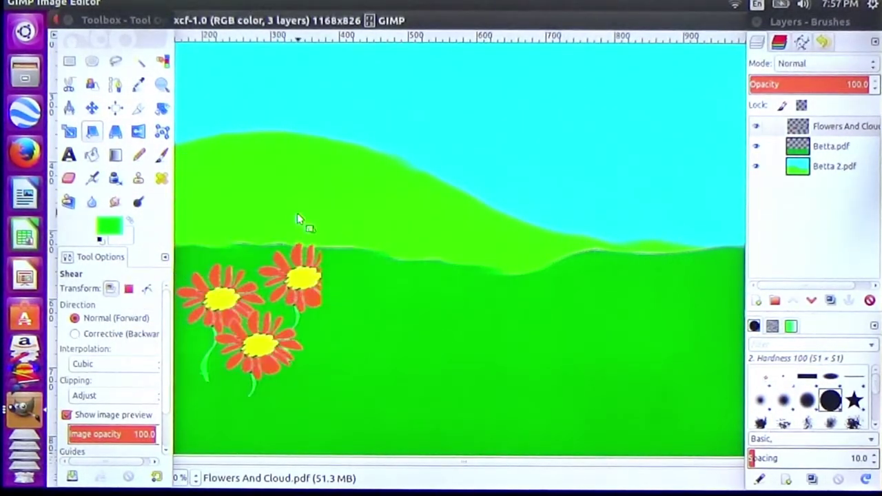
click(289, 239)
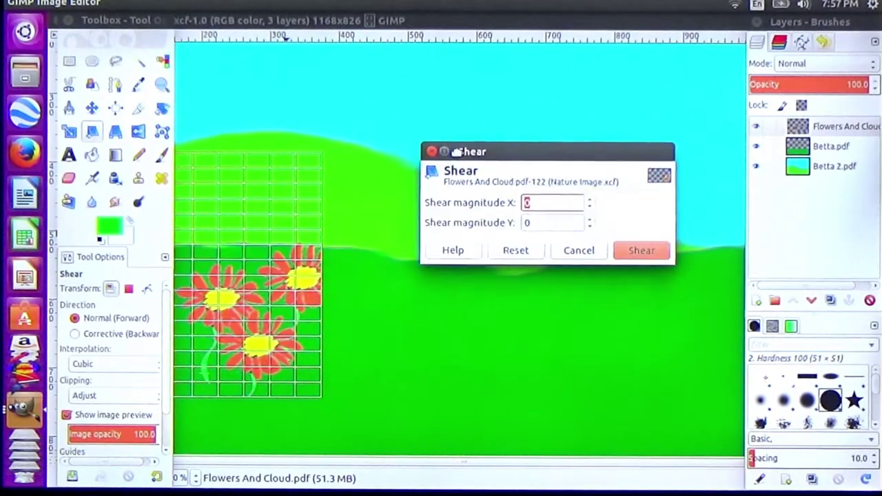
drag(320, 265, 223, 231)
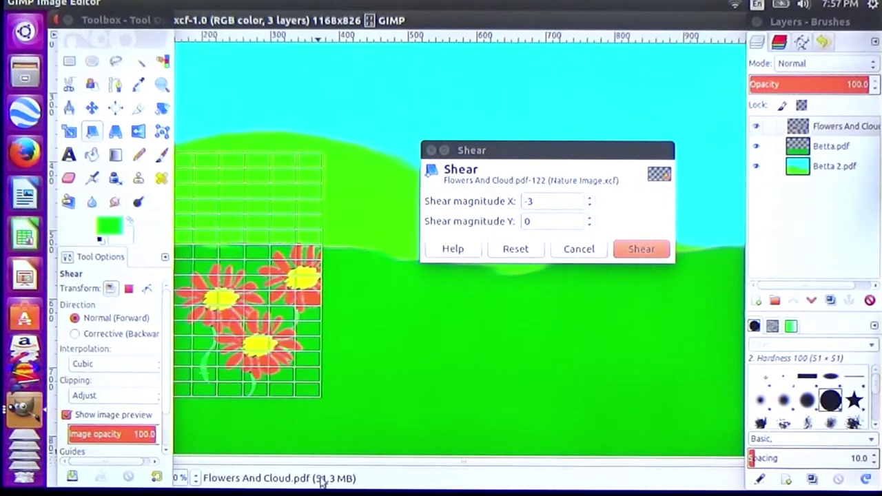
scroll(358, 331, down, 2)
drag(255, 285, 284, 294)
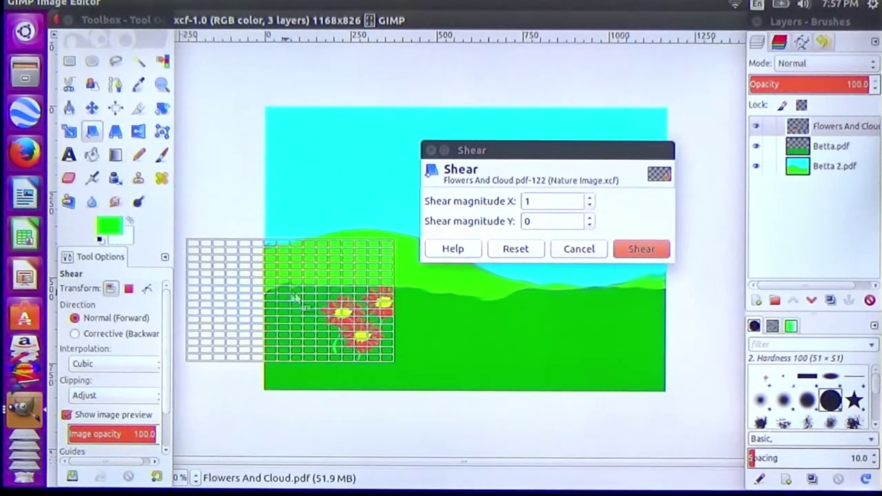
Discard the shear and start stretching the daisy cluster wider to 869 × 373 px
click(569, 250)
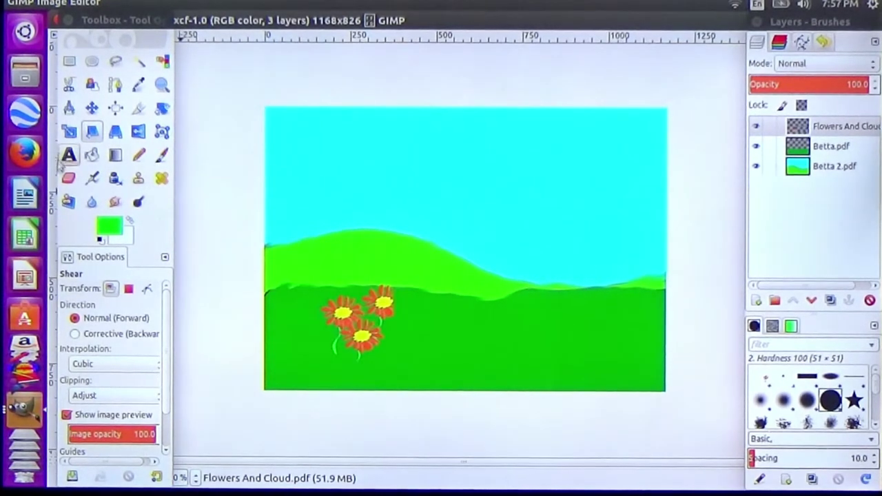
click(69, 131)
mouse_move(283, 295)
mouse_down()
mouse_move(314, 310)
mouse_move(399, 320)
mouse_up()
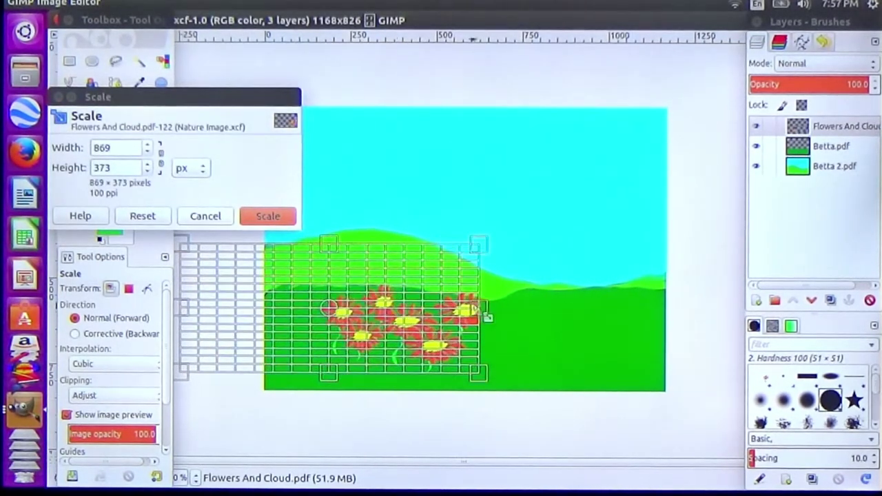
Apply a wider scale to the daisy cluster, then undo it
drag(501, 317, 508, 332)
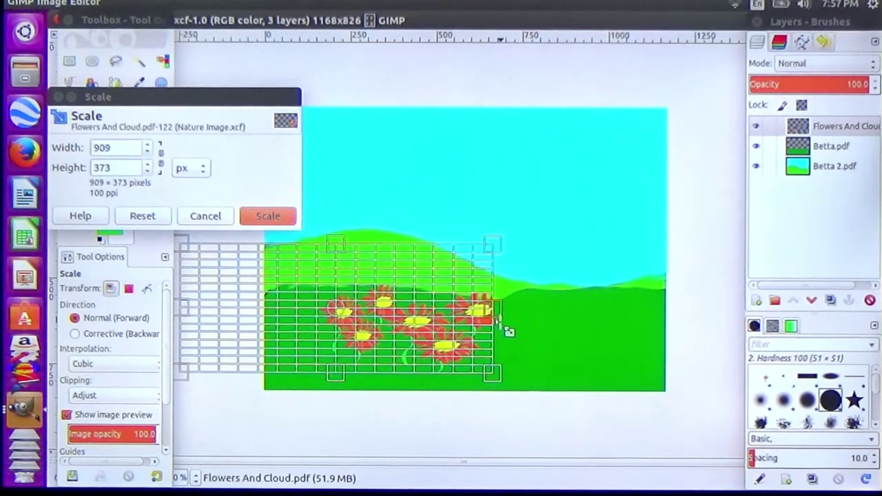
click(257, 215)
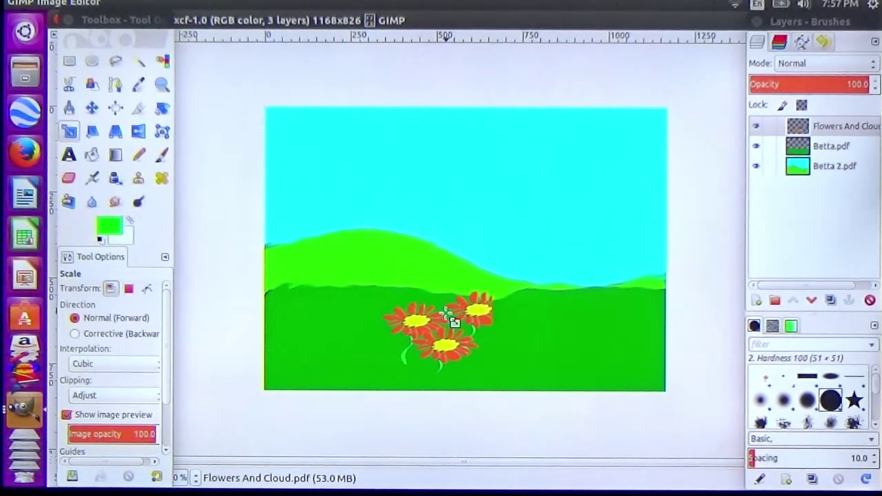
scroll(450, 319, up, 2)
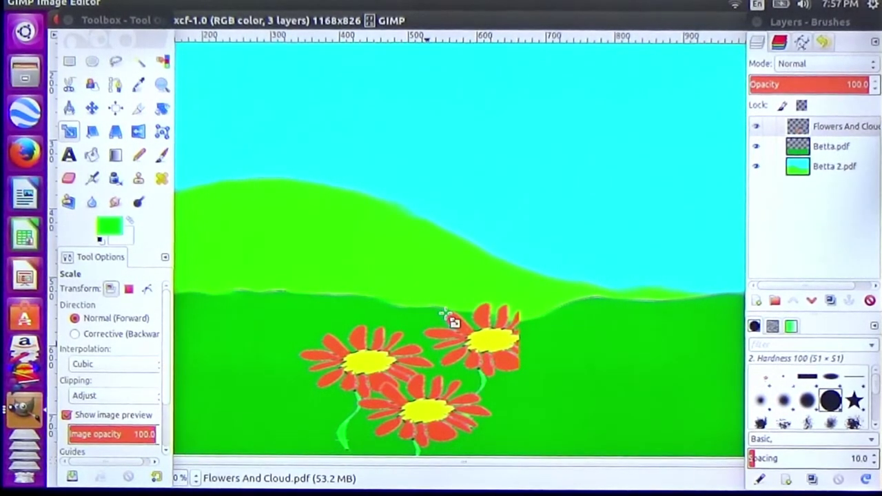
key(ctrl+z)
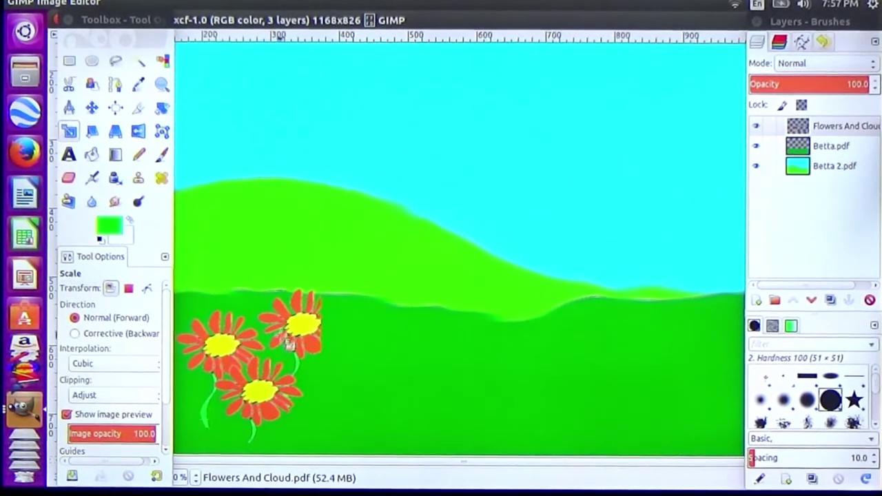
Cancel a new flower-layer resize and drag the ground layer left with Move
scroll(288, 335, down, 1)
ctrl+scroll(287, 332, down, 2)
drag(344, 325, 288, 328)
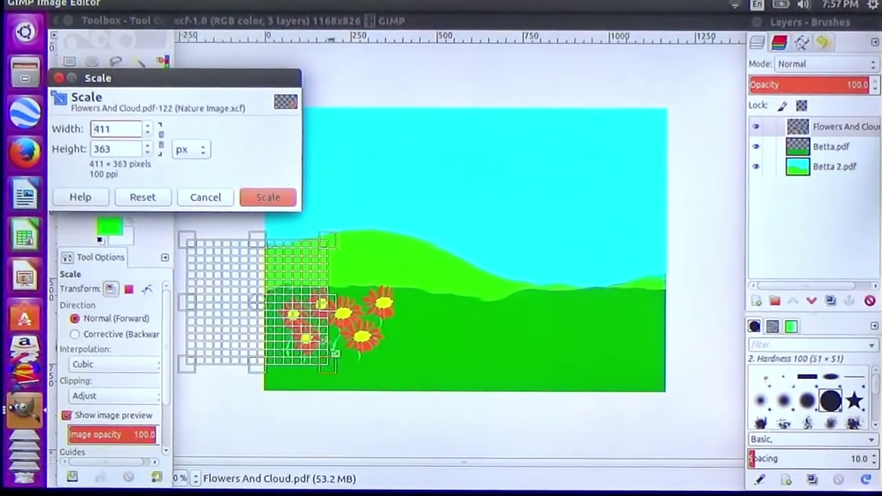
click(205, 197)
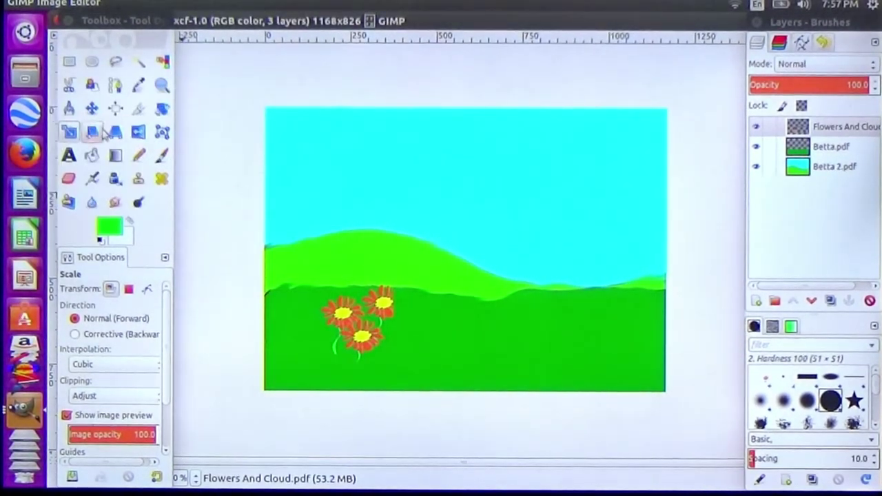
click(92, 108)
drag(372, 313, 327, 309)
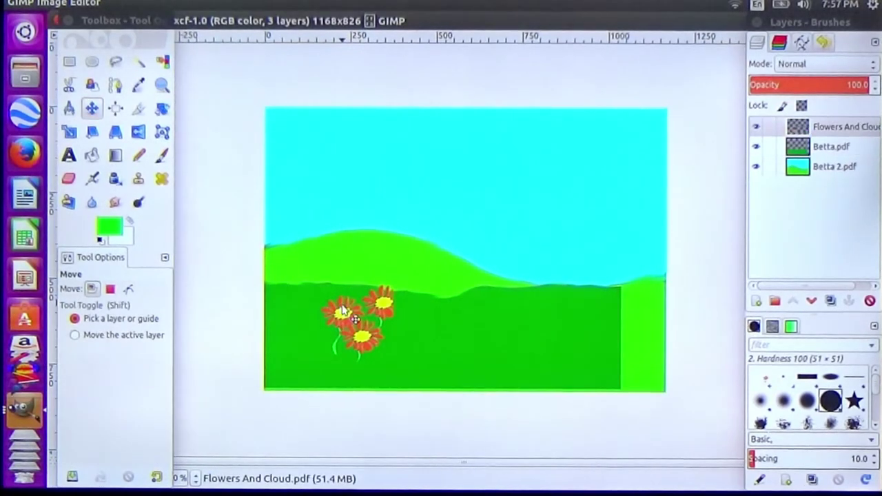
Undo the ground-layer moves and make the flowers layer active, nudging the flowers
key(ctrl+z)
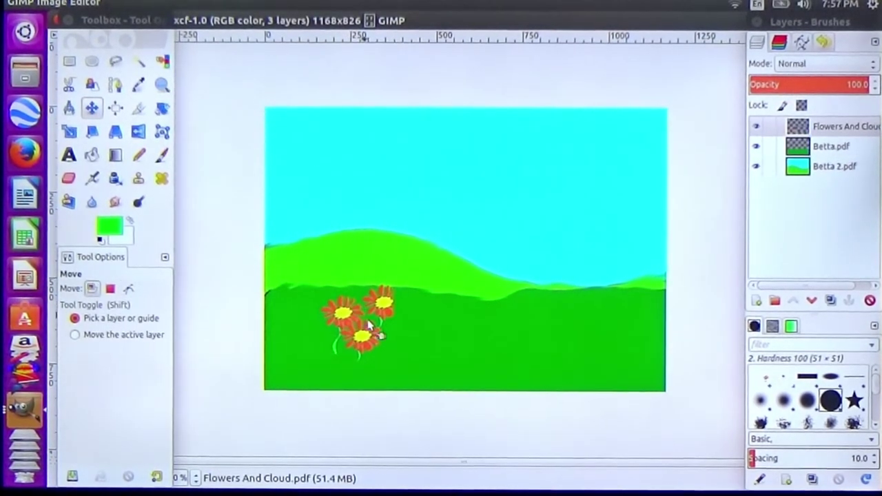
click(835, 130)
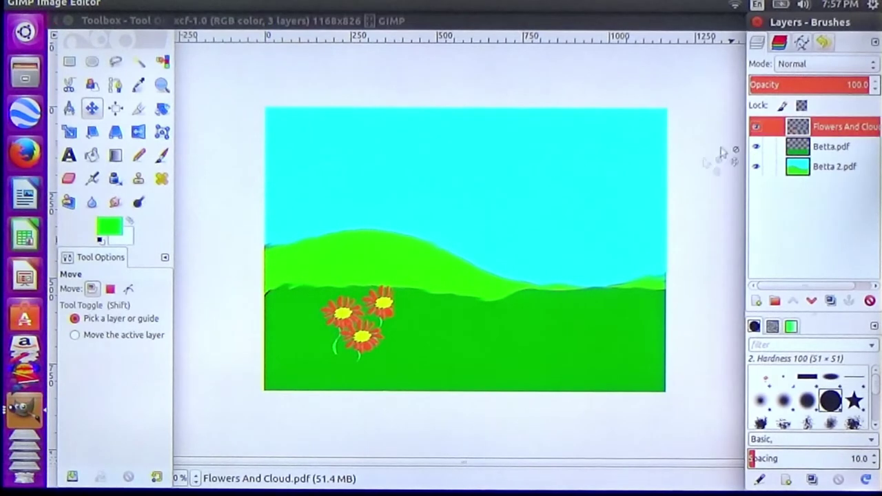
mouse_move(362, 336)
mouse_down()
mouse_move(319, 336)
mouse_move(387, 330)
mouse_up()
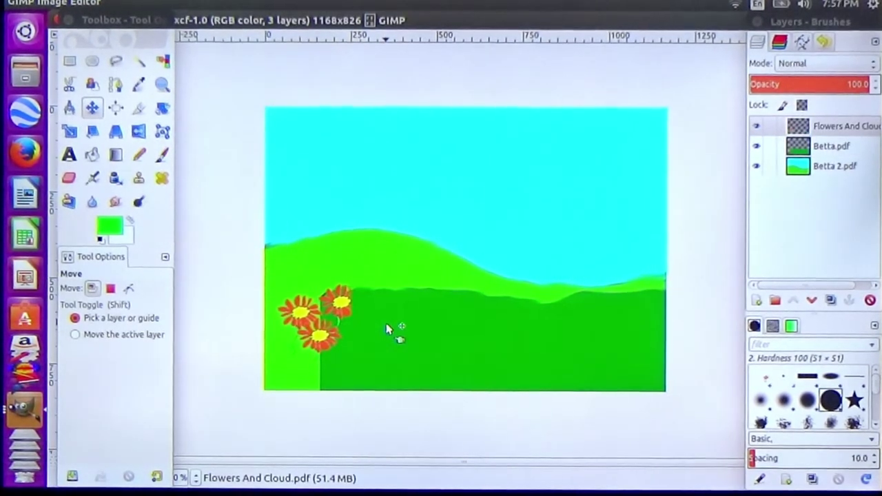
key(ctrl+z)
drag(321, 324, 324, 330)
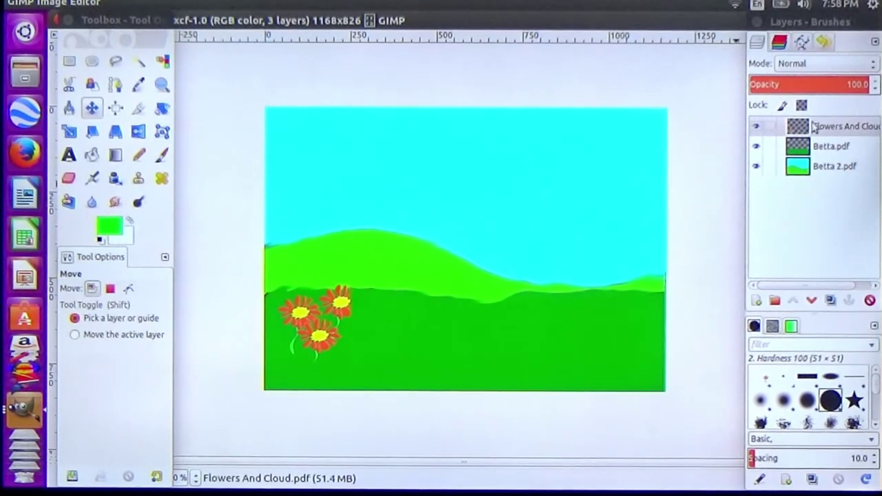
click(828, 128)
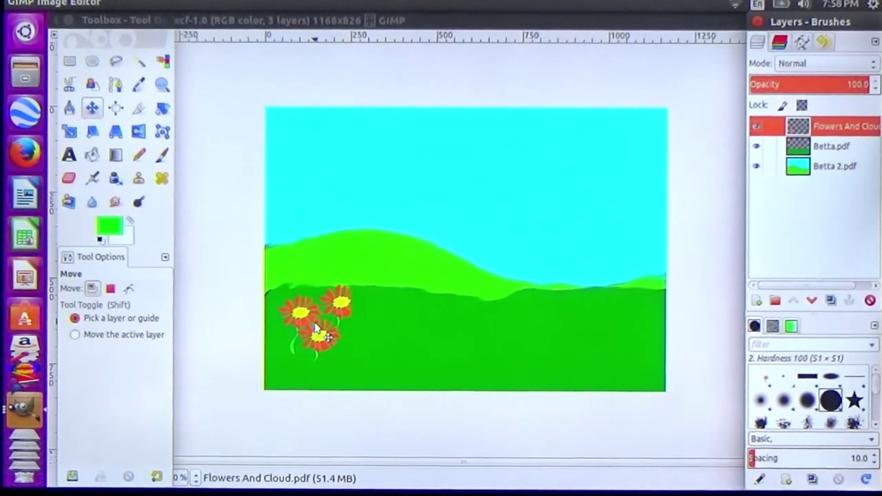
Cut and paste a flower as a floating layer, nudging it back onto the other flower
key(ctrl+x)
key(ctrl+v)
key(shift+Up)
key(shift+Up)
key(shift+Up)
key(shift+Right)
key(shift+Right)
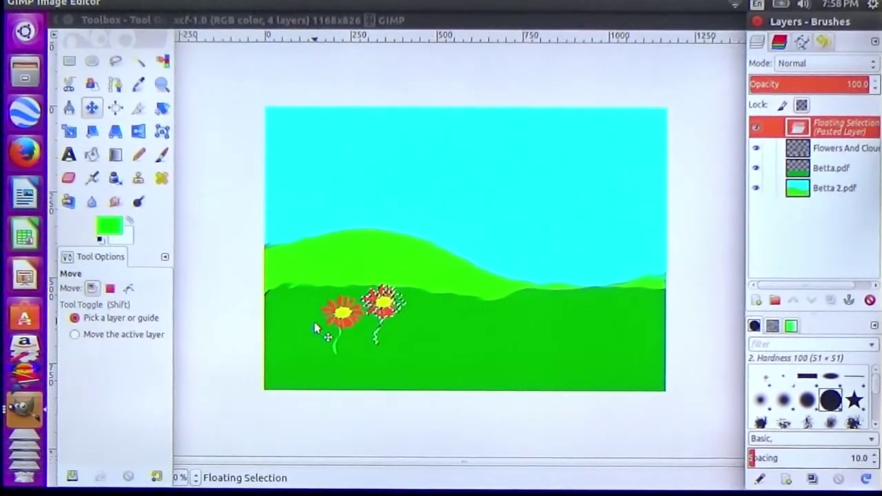
key(shift+Left)
key(shift+Left)
key(shift+Left)
key(shift+Down)
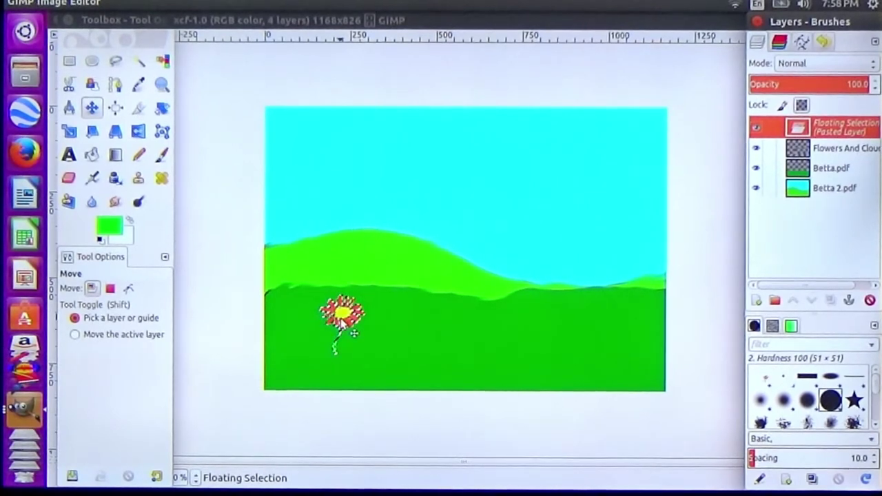
Copy a flower, paste it beside the other one, and anchor it
right_click(343, 316)
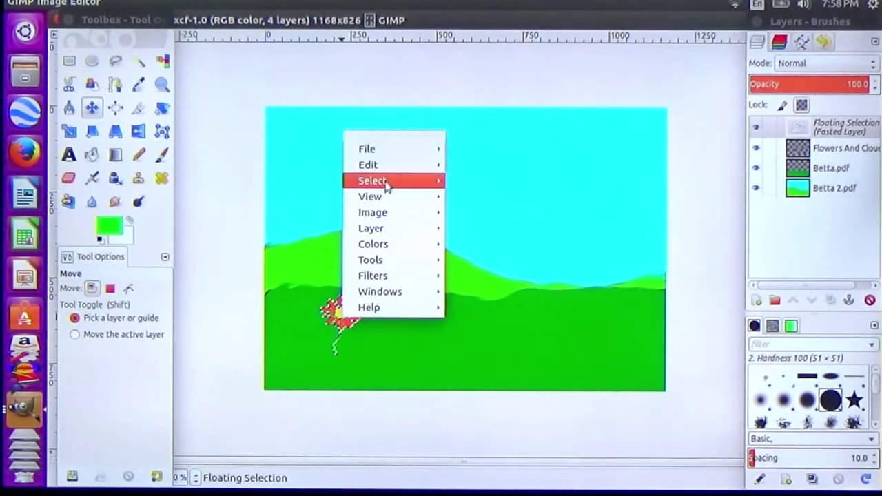
mouse_move(369, 165)
click(476, 217)
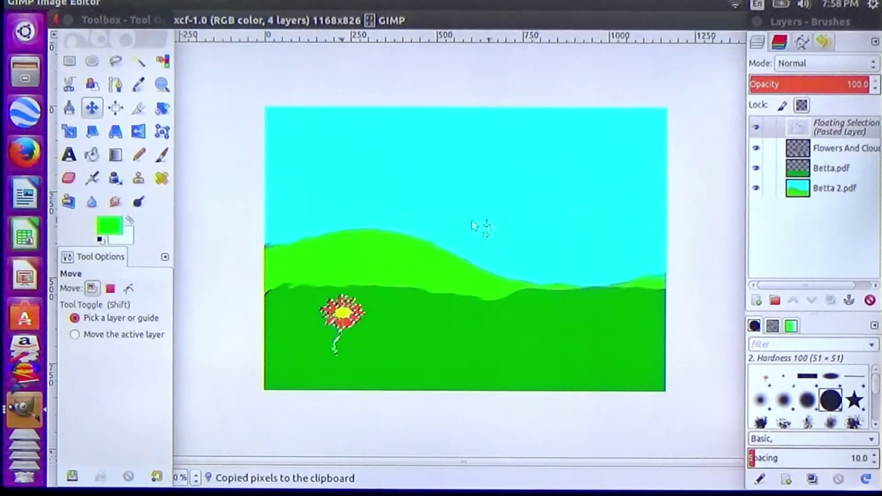
right_click(283, 312)
mouse_move(310, 153)
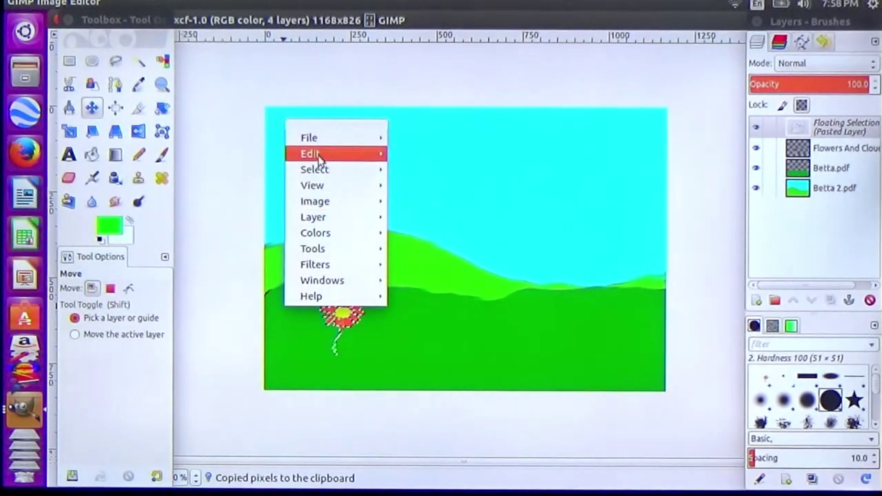
click(450, 249)
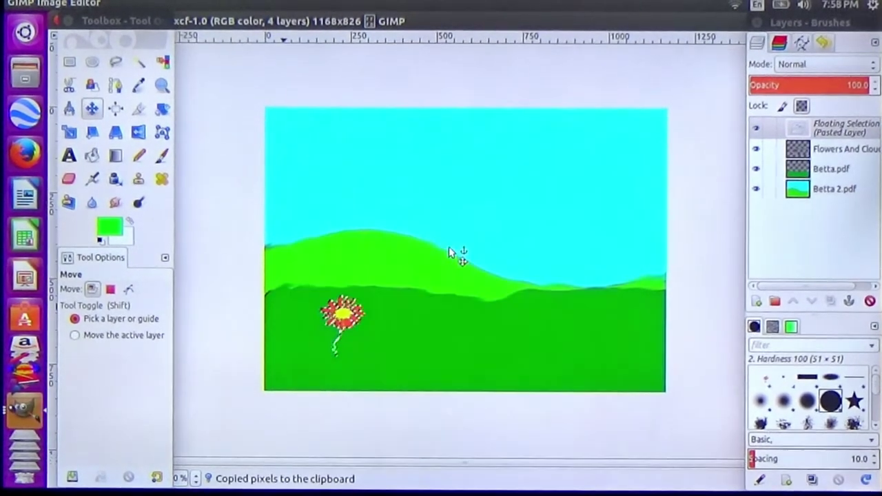
drag(348, 317, 316, 309)
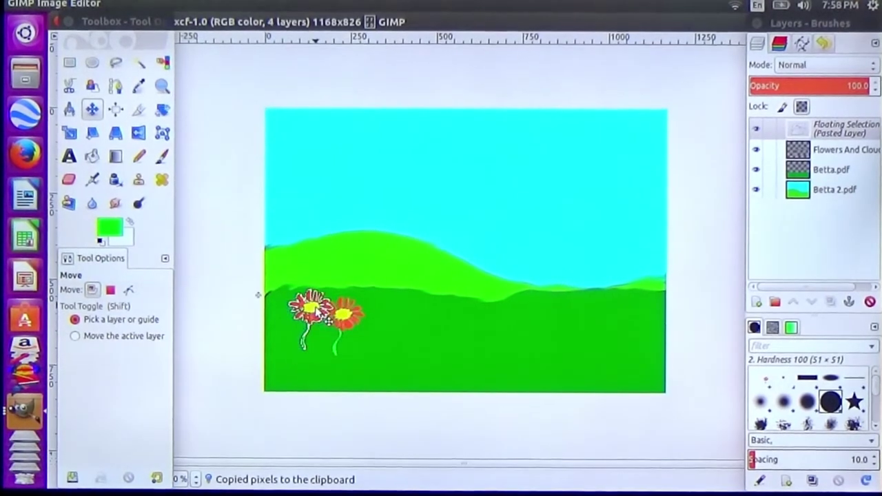
key(ctrl+h)
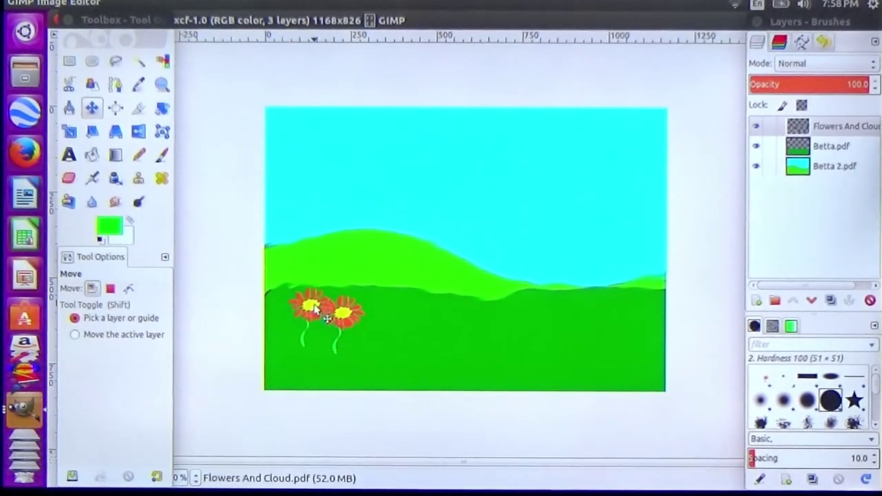
Set the Move tool to pick layers and reselect the flowers layer
click(338, 318)
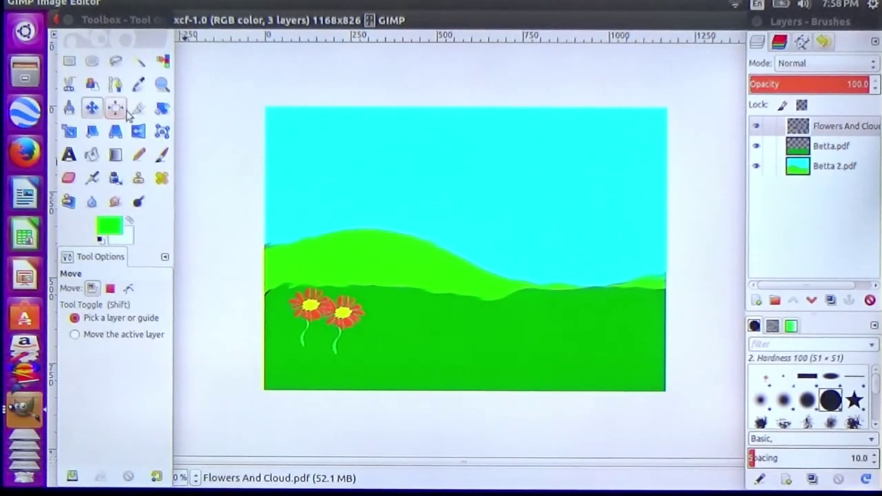
click(322, 313)
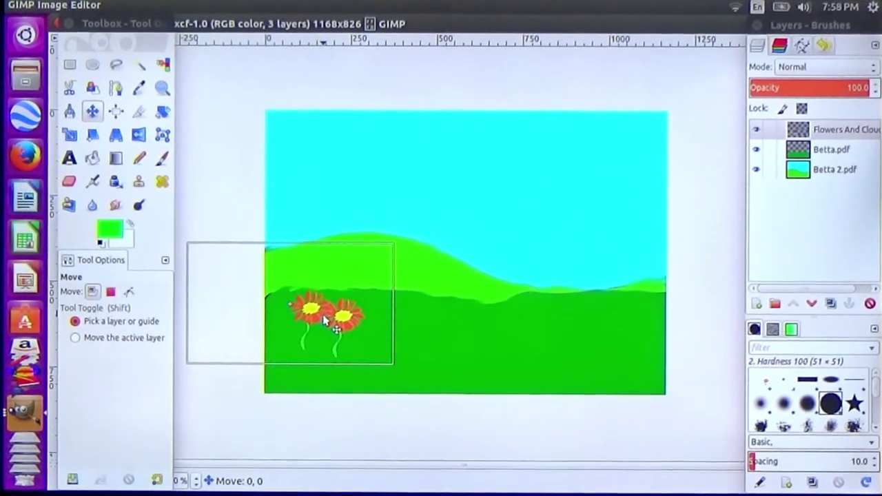
click(324, 315)
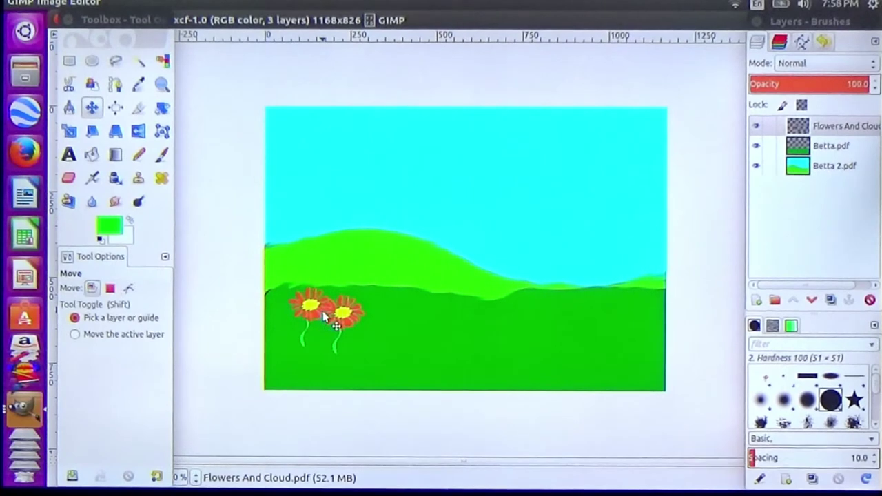
key(alt)
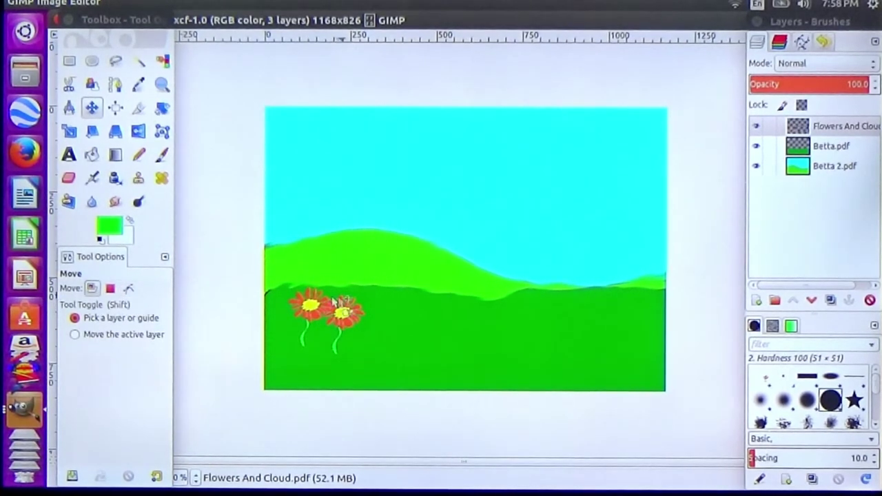
click(841, 131)
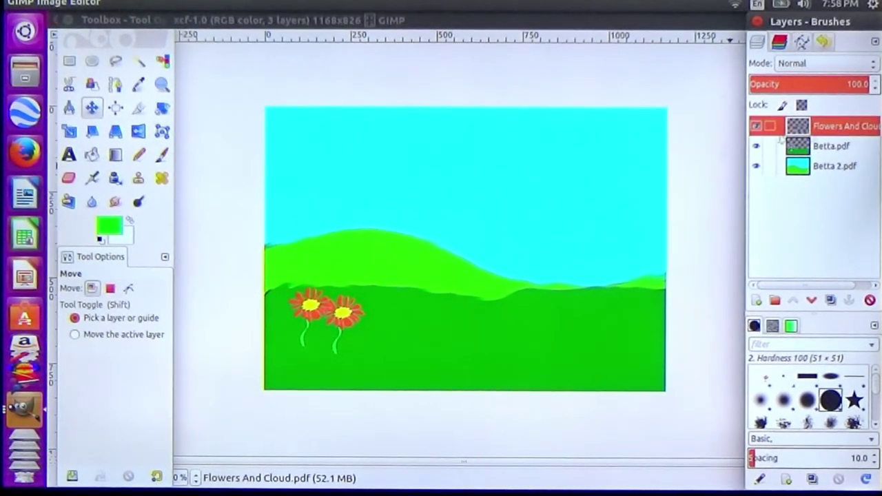
click(328, 331)
Paste a third daisy and place it left of the pair
right_click(325, 333)
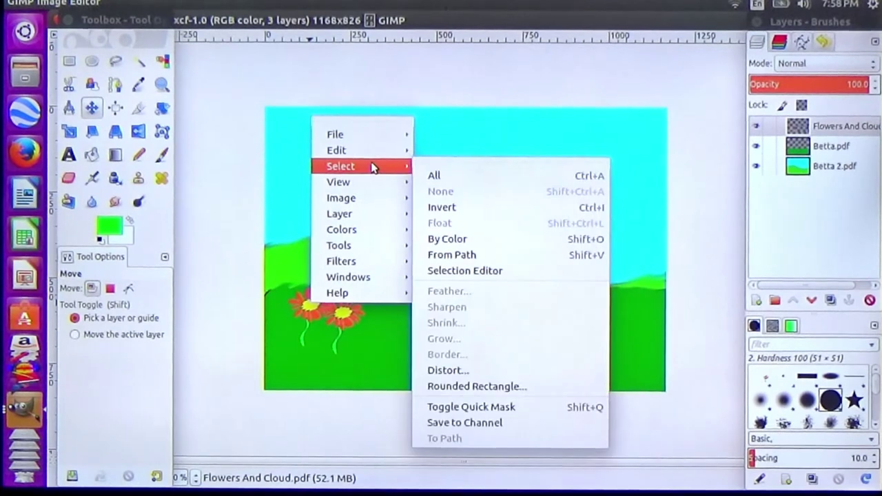
mouse_move(359, 151)
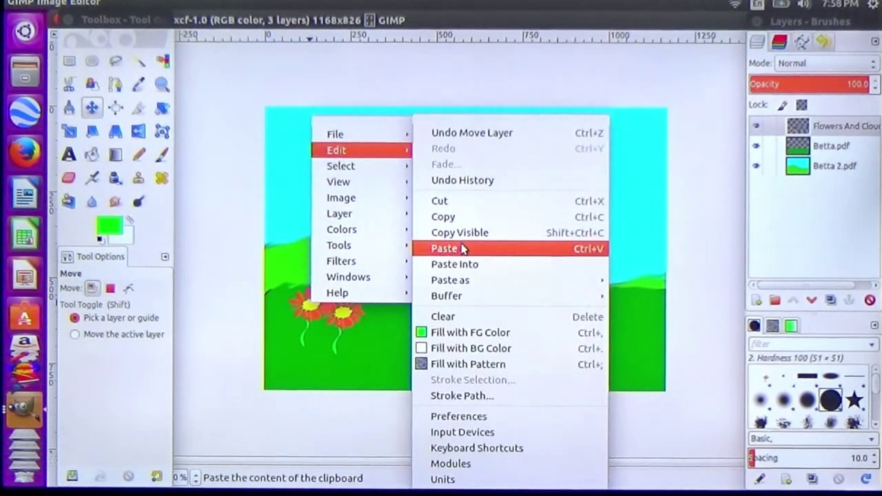
click(463, 249)
drag(342, 318, 281, 319)
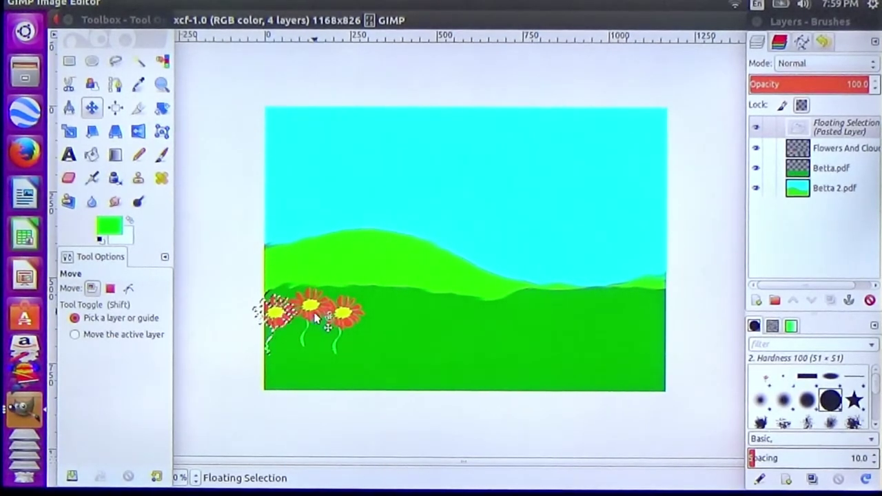
Anchor the new daisy and move the three-flower row toward the centre, slightly higher
click(862, 134)
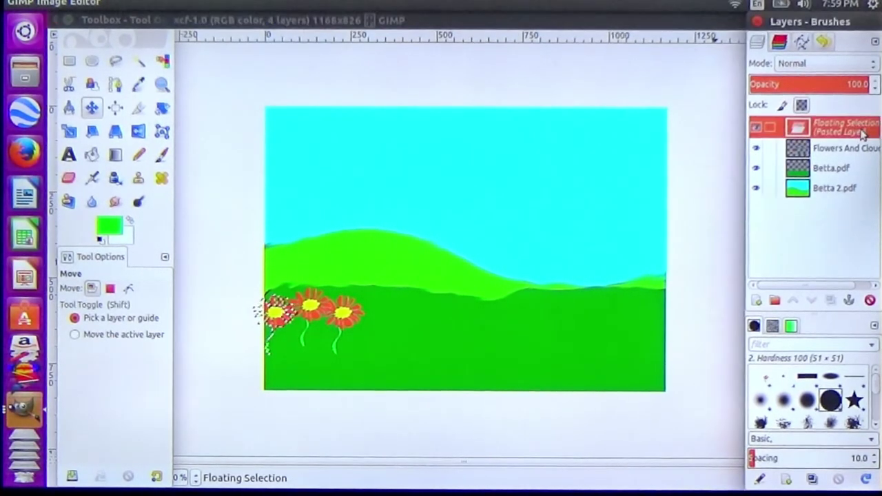
click(849, 301)
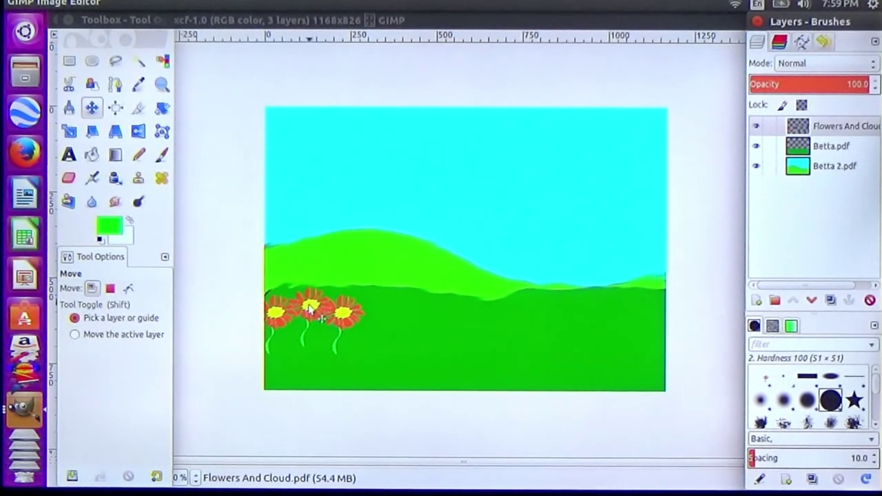
mouse_move(308, 313)
mouse_down()
mouse_move(441, 335)
mouse_move(368, 334)
mouse_move(583, 345)
mouse_move(604, 336)
mouse_move(565, 343)
mouse_move(359, 325)
mouse_move(348, 347)
mouse_move(345, 287)
mouse_move(388, 361)
mouse_move(397, 354)
mouse_up()
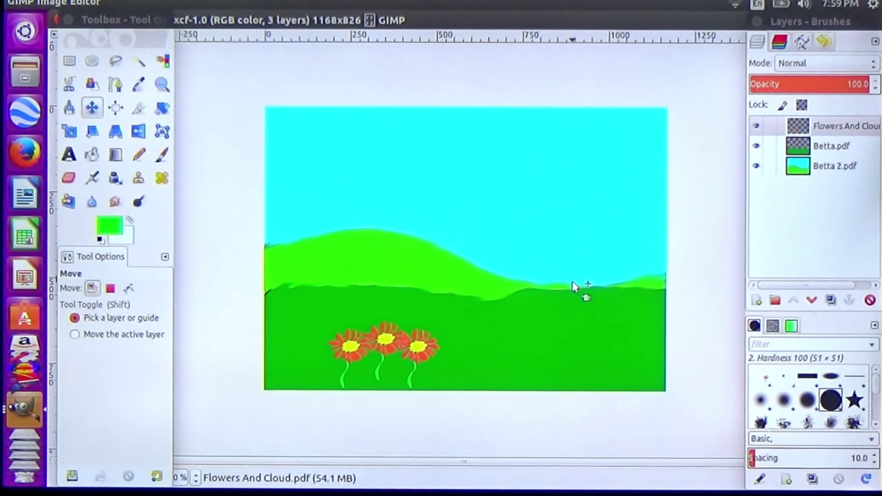
drag(386, 351, 386, 342)
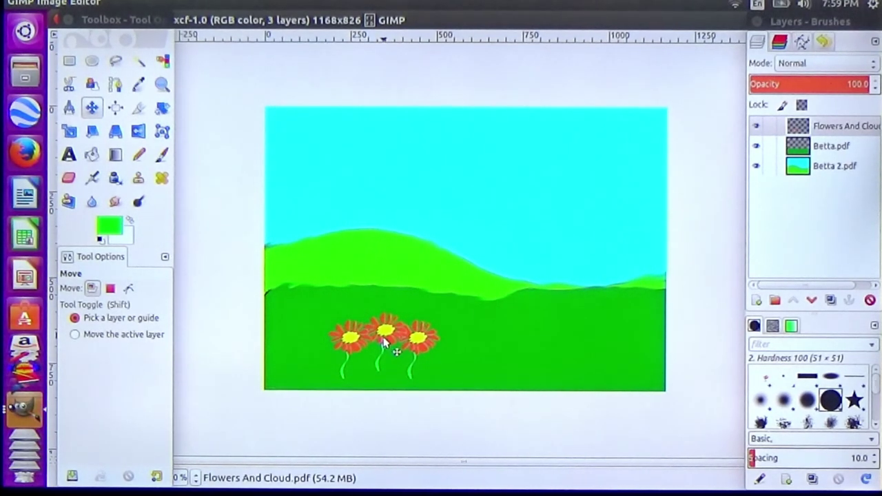